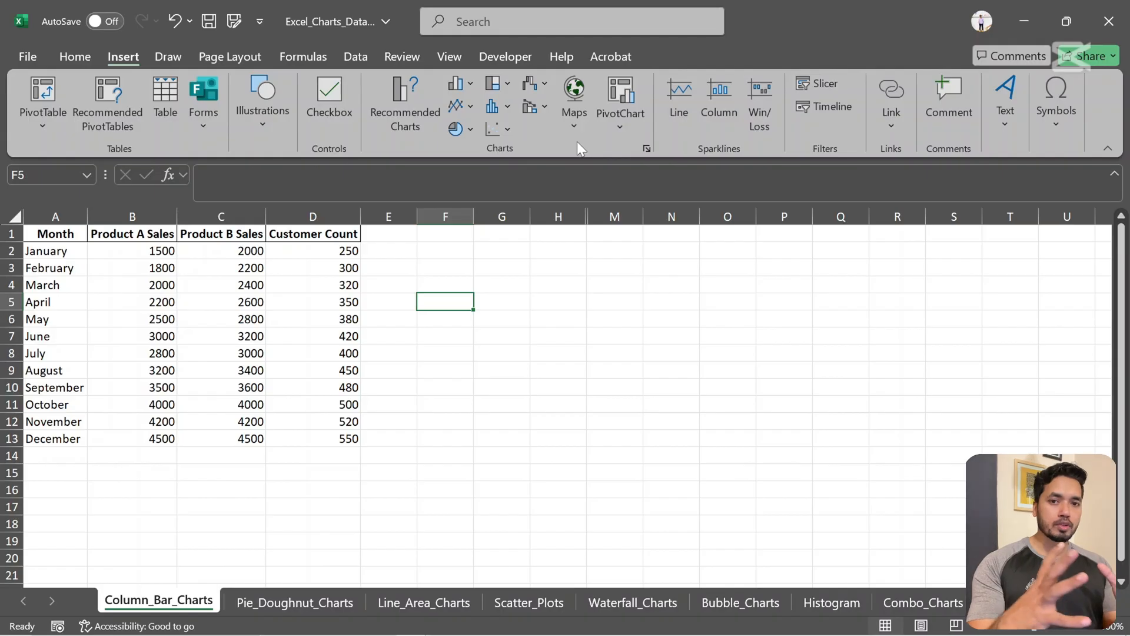
# Select the whole monthly sales table, including its headers, in A1:D13.
pyautogui.click(226, 322)
pyautogui.hotkey('ctrl', 'a')
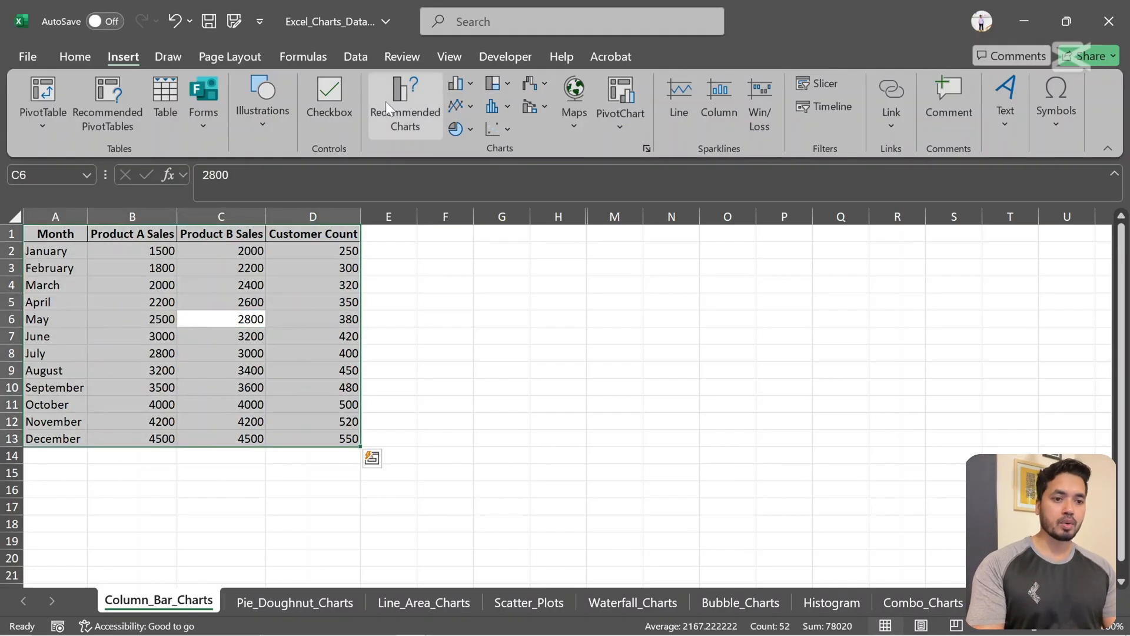
# Insert the recommended Clustered Column chart beside the table and delete it again.
pyautogui.click(404, 94)
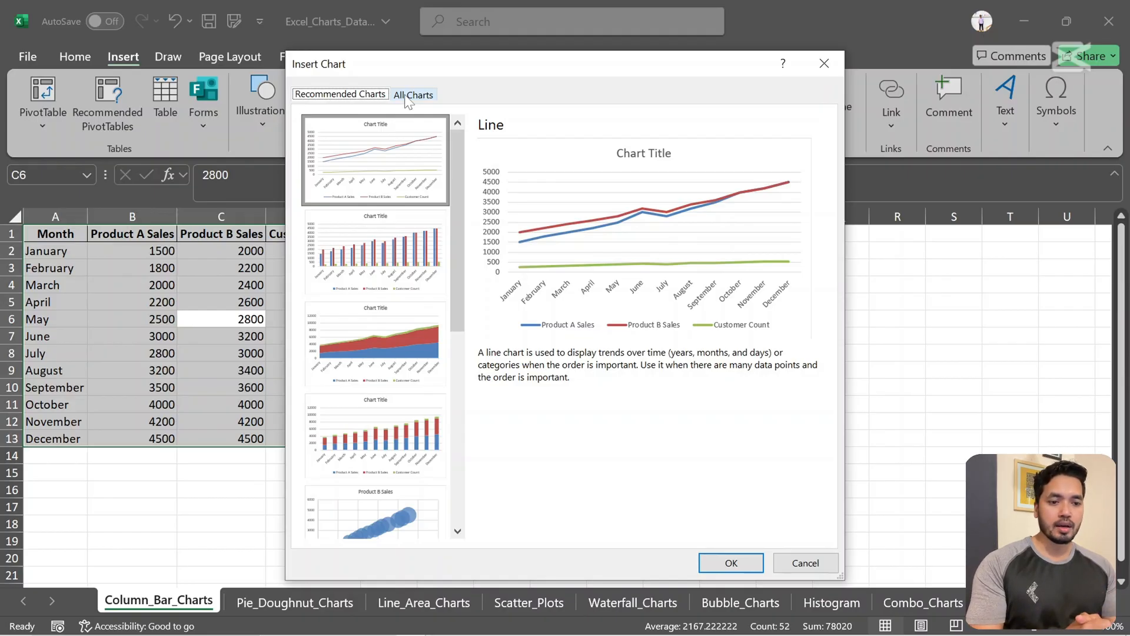
pyautogui.click(395, 230)
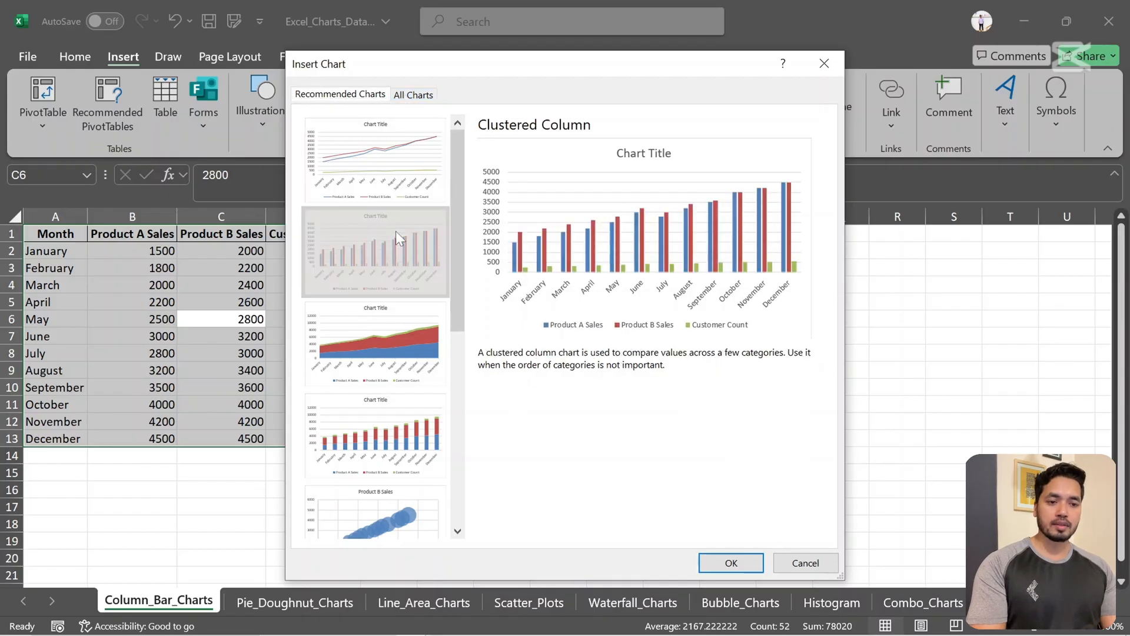
pyautogui.click(740, 564)
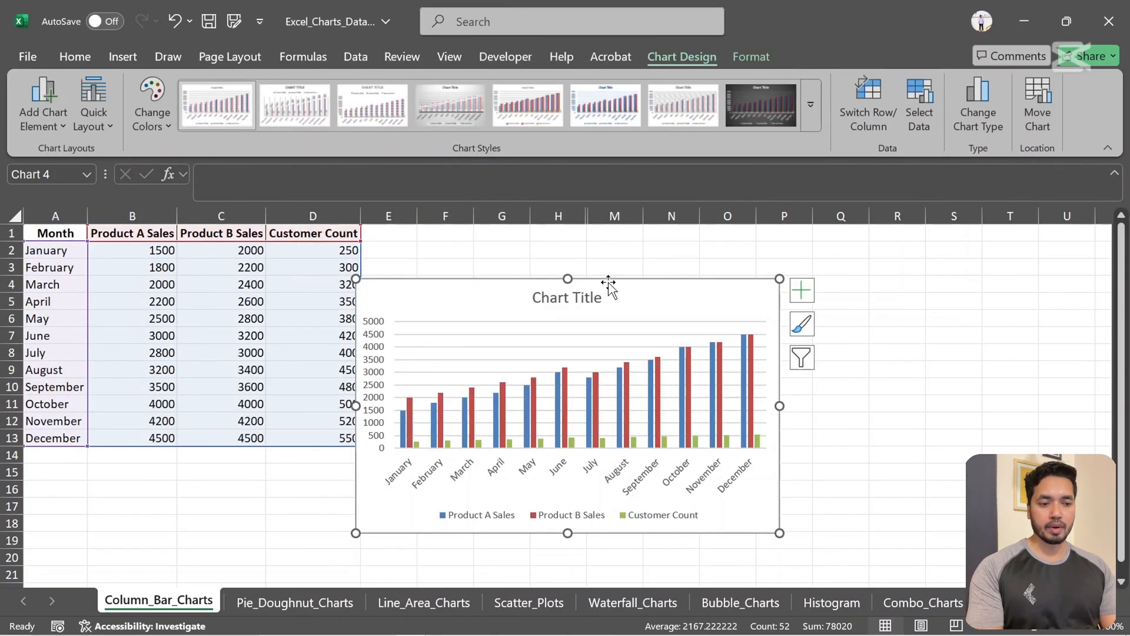
pyautogui.moveTo(606, 282); pyautogui.dragTo(693, 246)
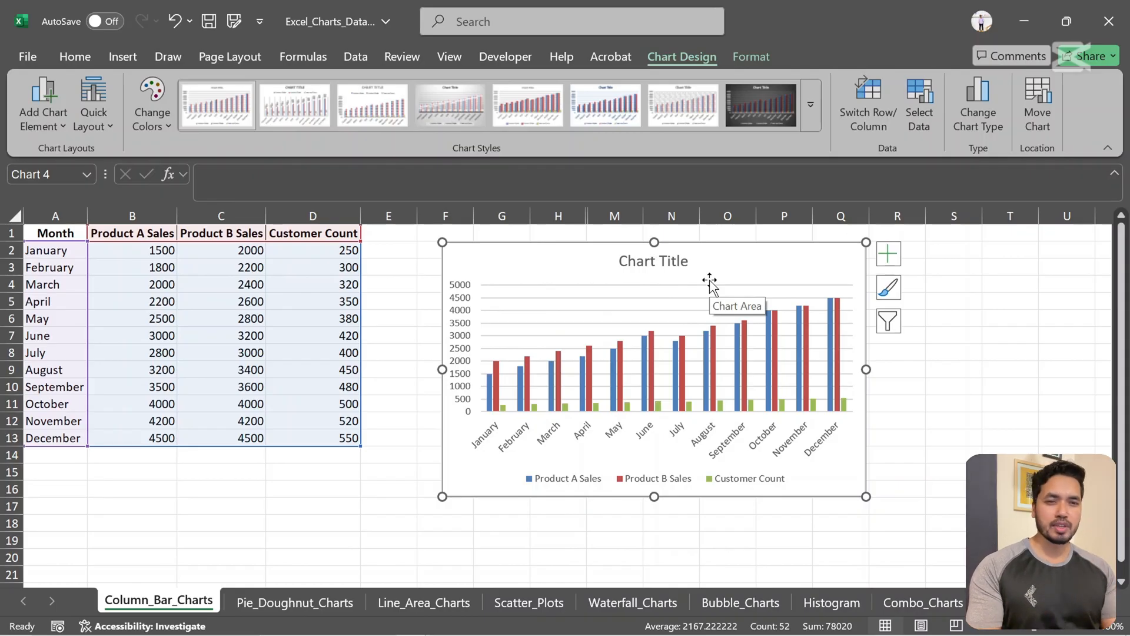
pyautogui.press('Delete')
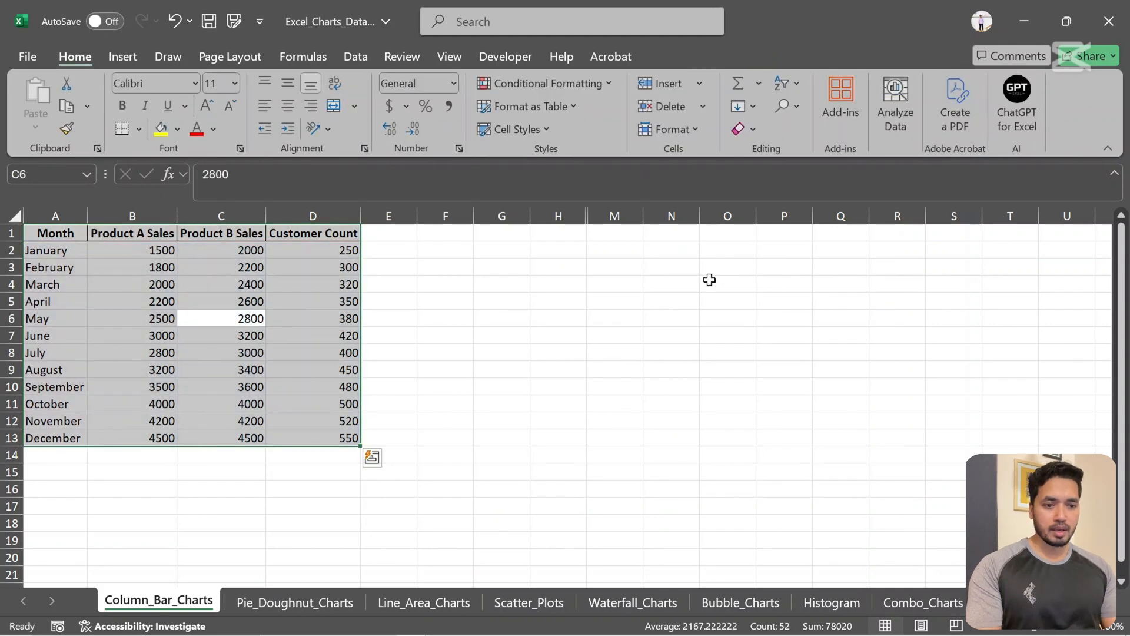
# Look through the Line, Bar, Pie and Column categories among all chart types available for the selected table.
pyautogui.click(113, 51)
pyautogui.click(401, 104)
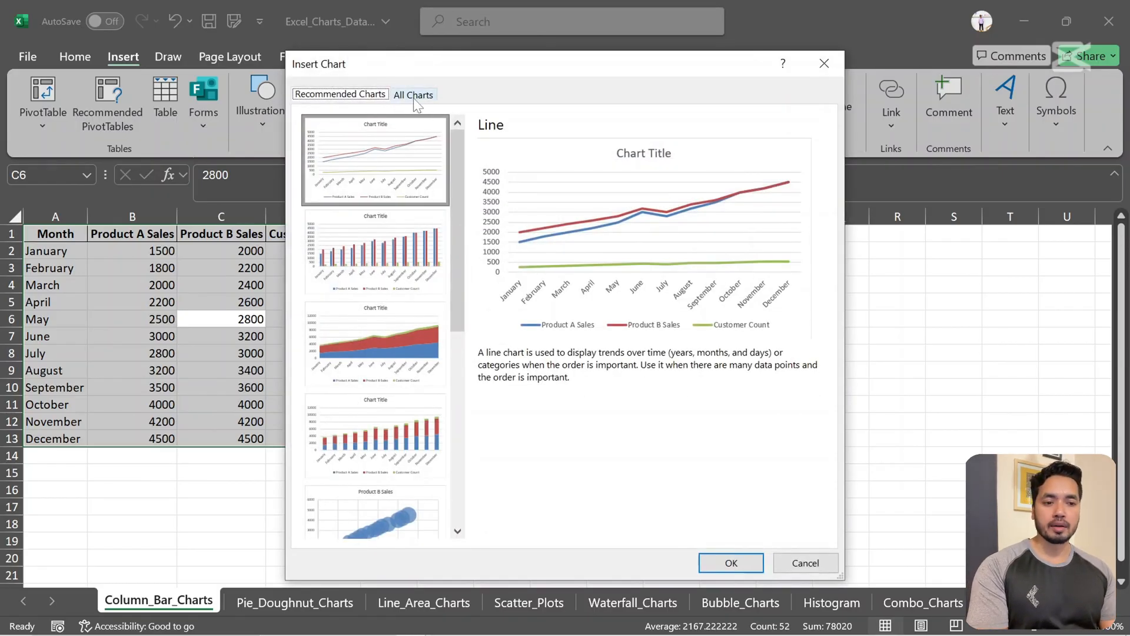
pyautogui.click(413, 98)
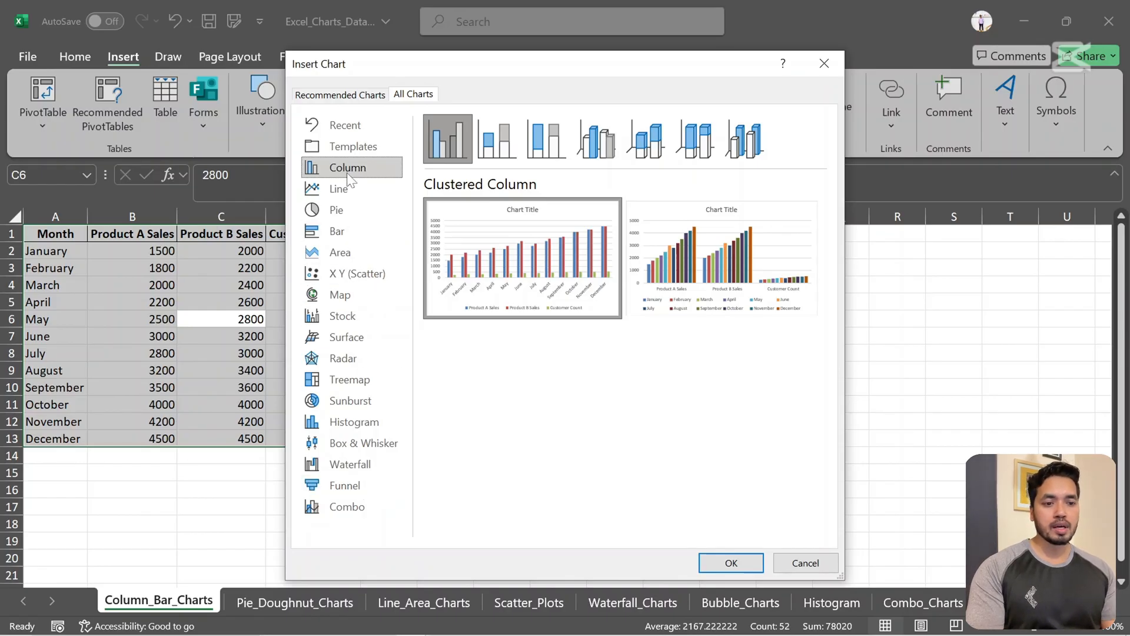
pyautogui.click(343, 190)
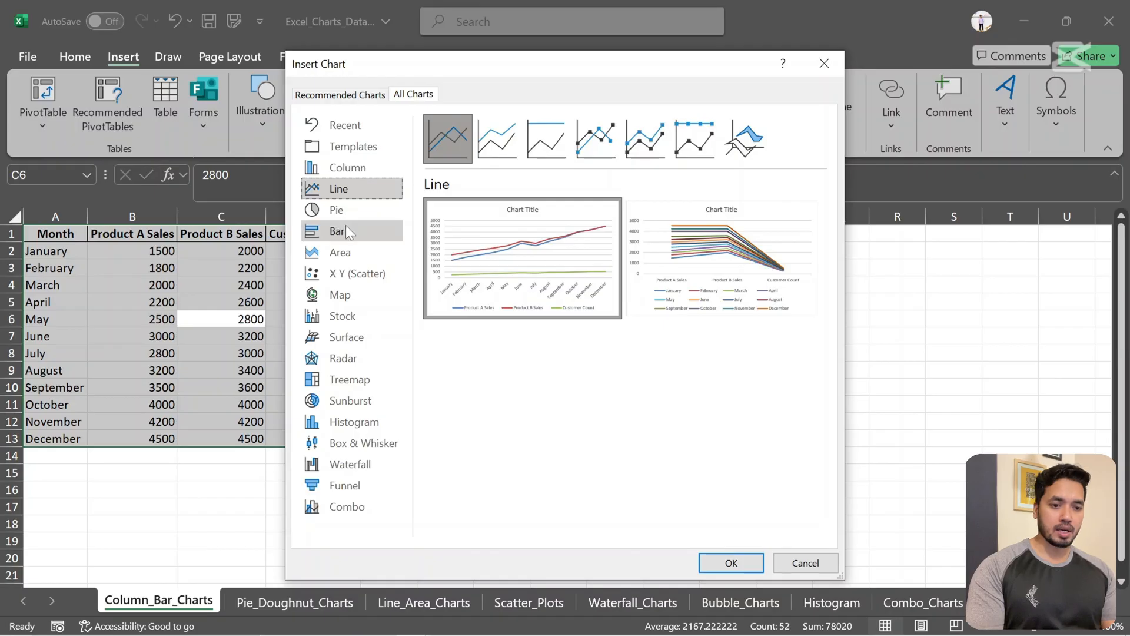
pyautogui.click(346, 228)
pyautogui.click(348, 212)
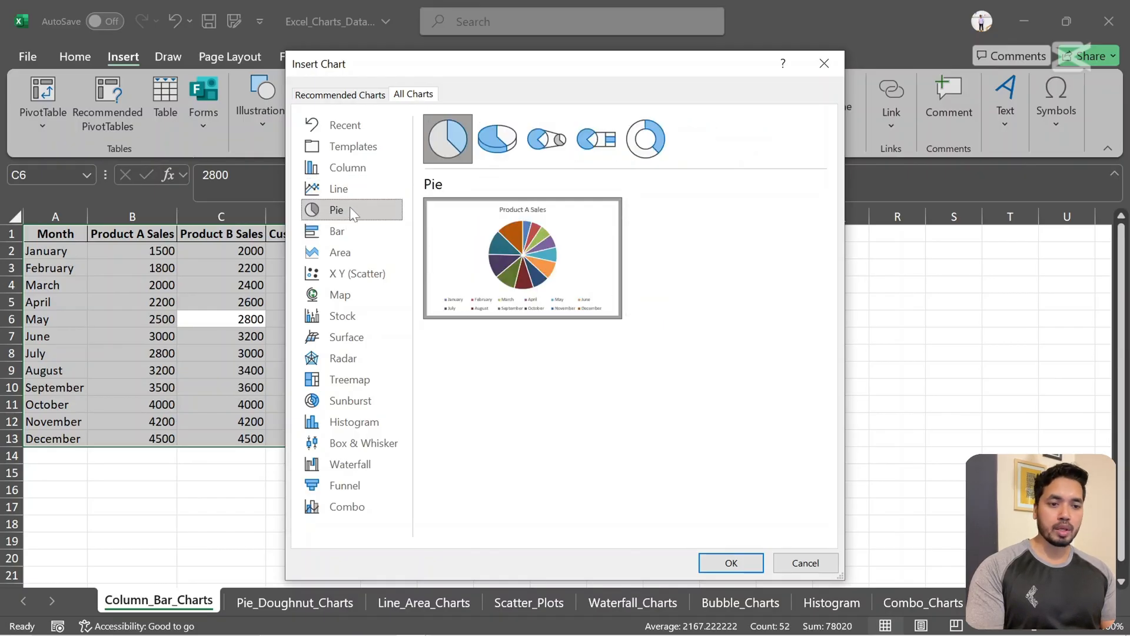
pyautogui.click(352, 187)
pyautogui.click(362, 167)
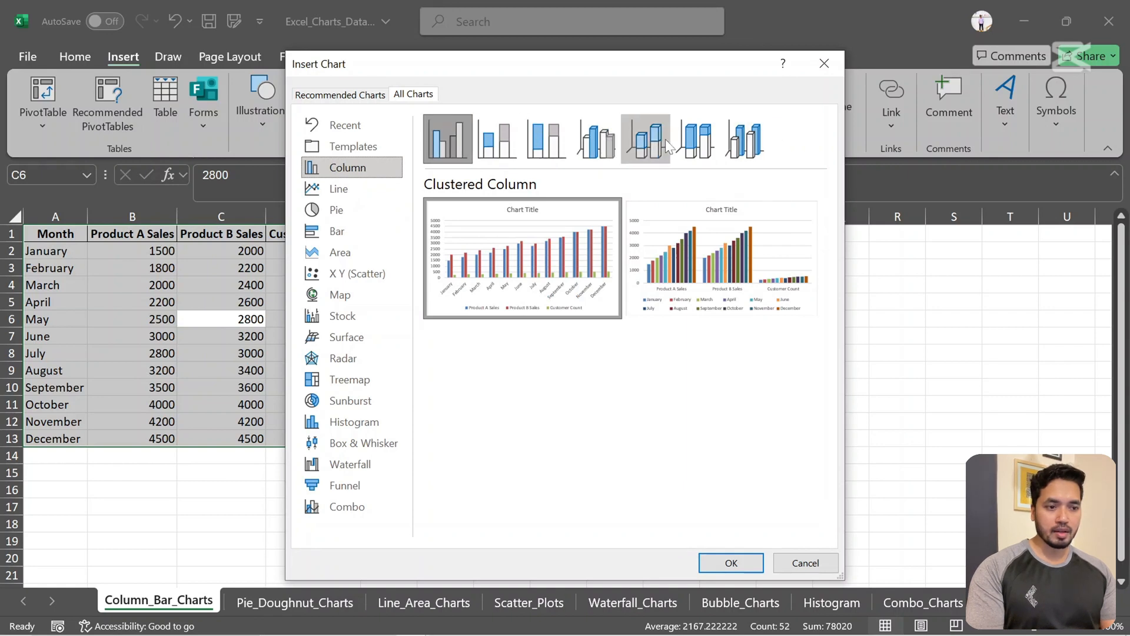
# Preview the 3-D and 100% Stacked Column variants, insert a Clustered Column chart, and place it beside the table from column F.
pyautogui.click(735, 150)
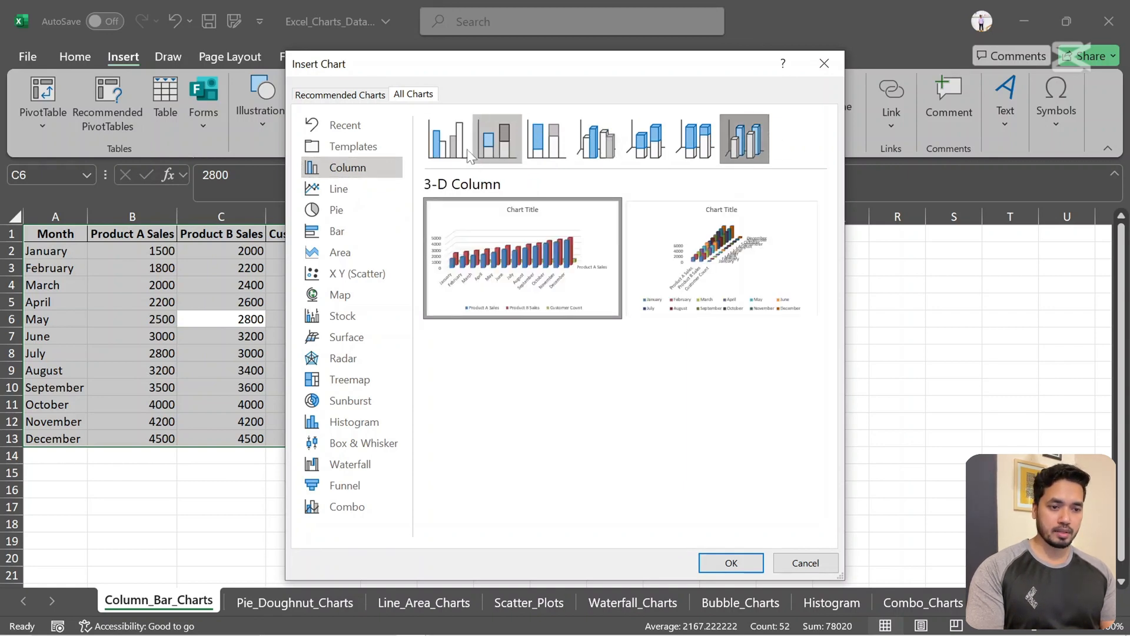
pyautogui.click(450, 145)
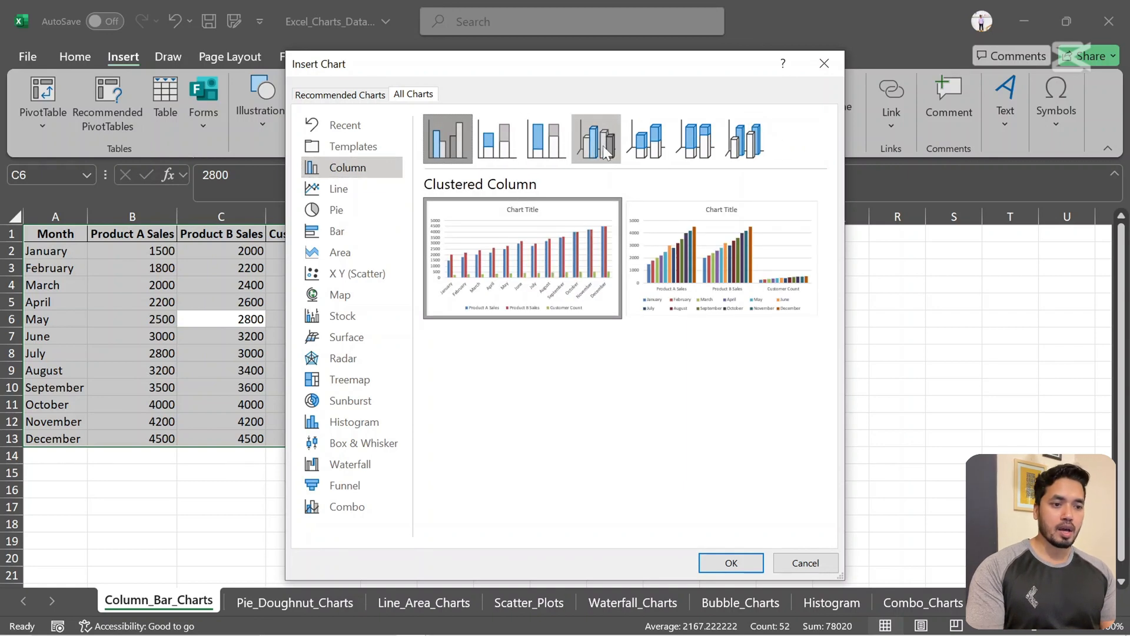
pyautogui.click(553, 135)
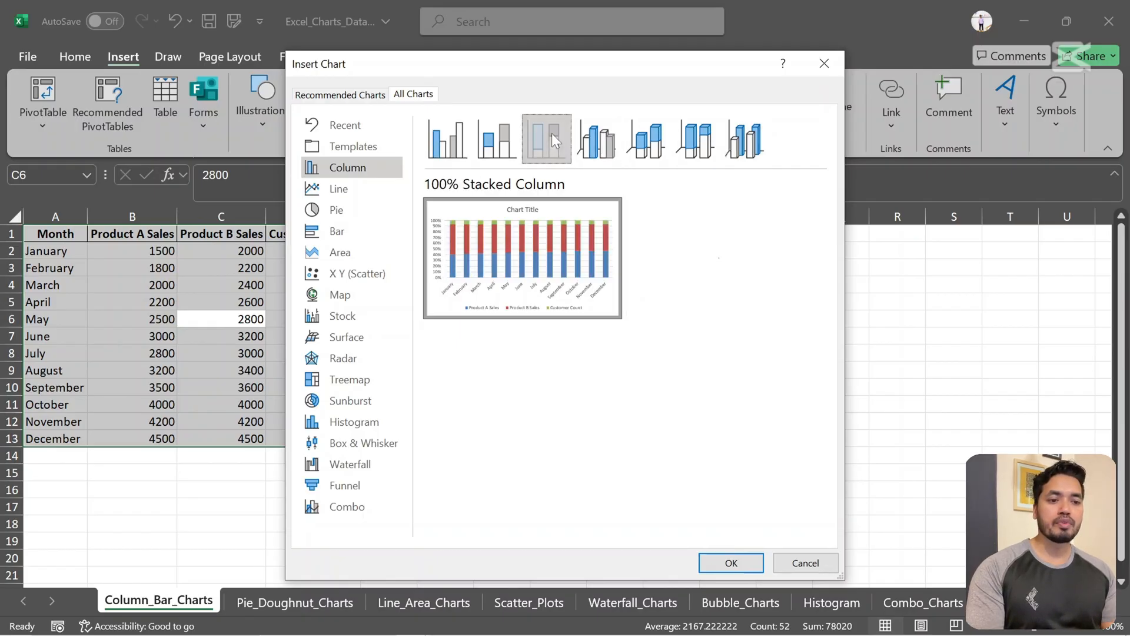
pyautogui.click(447, 147)
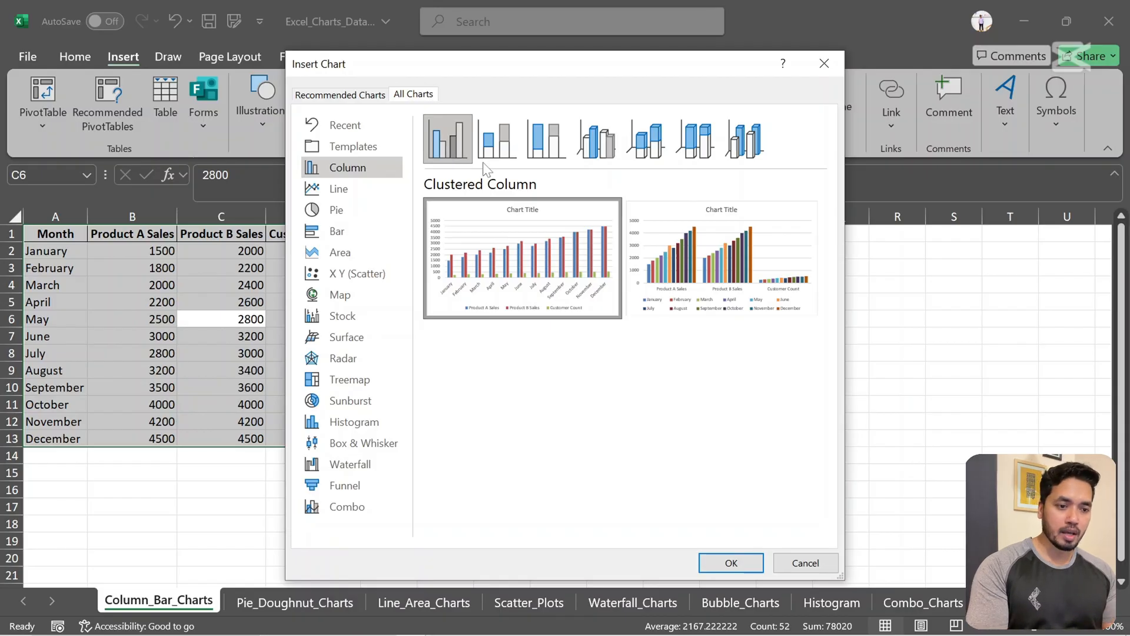
pyautogui.moveTo(546, 282)
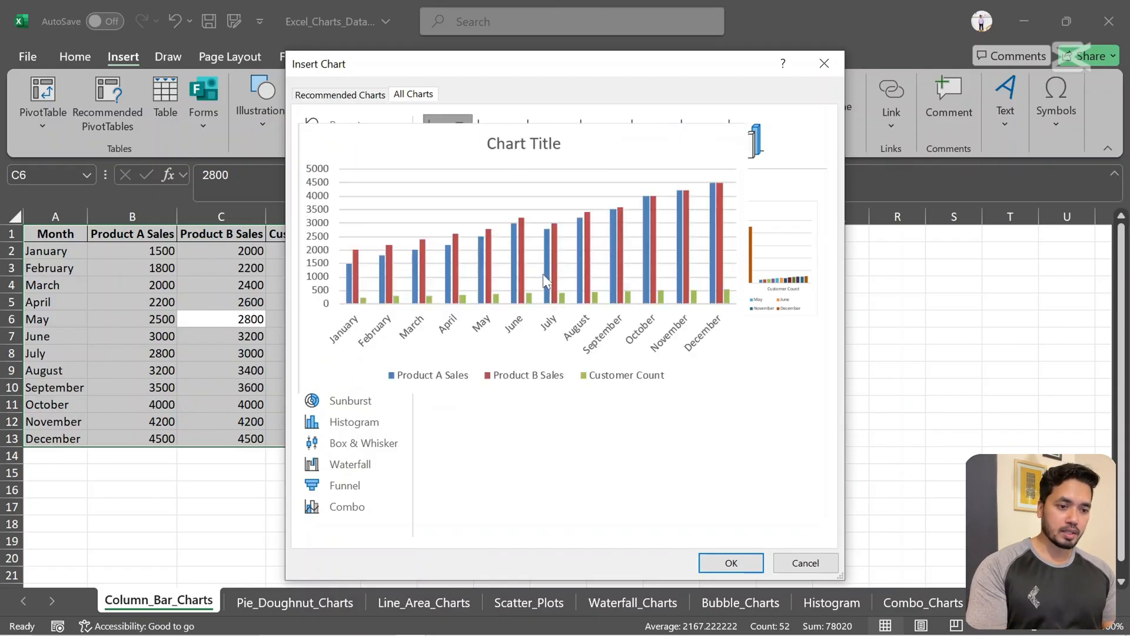
pyautogui.click(731, 562)
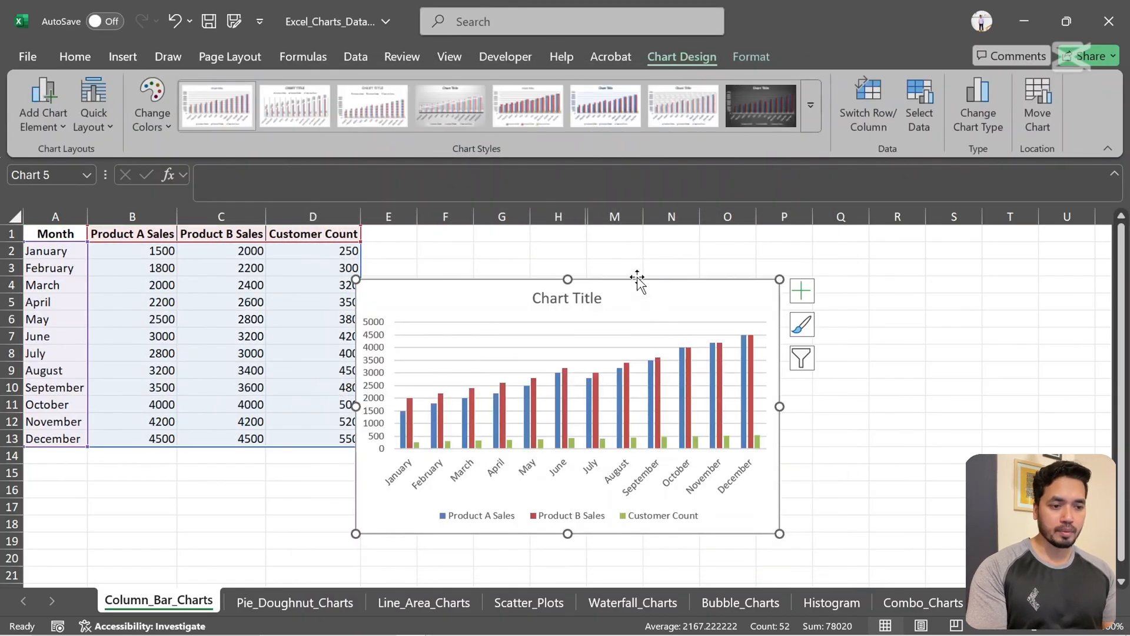
pyautogui.moveTo(638, 281); pyautogui.dragTo(728, 244)
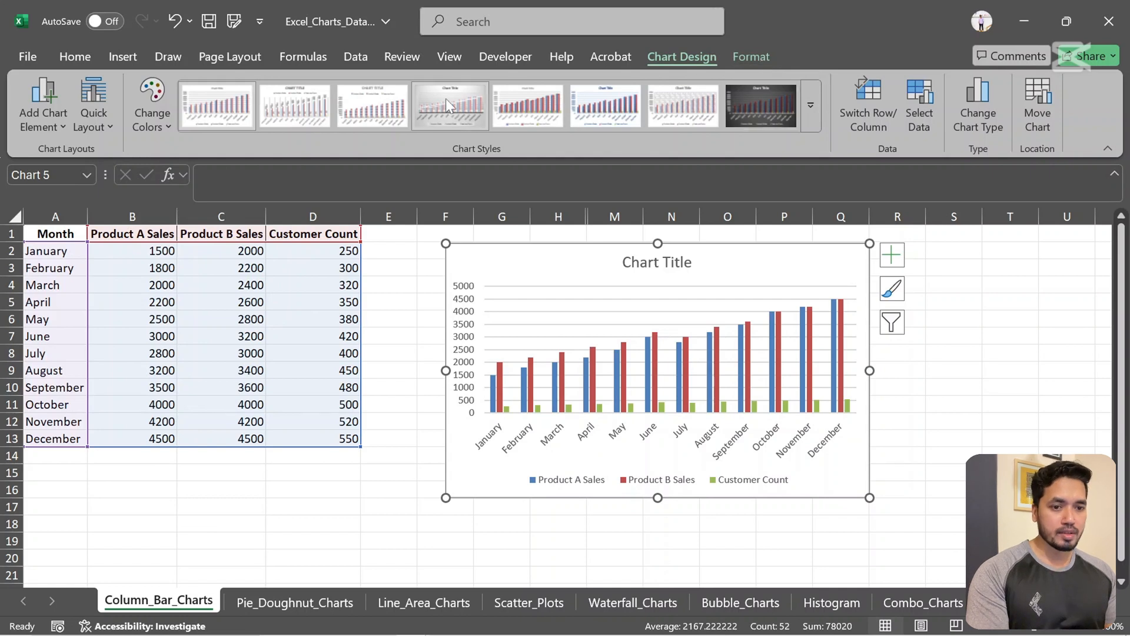
# Look at the available chart elements and switch the chart's axes off and back on.
pyautogui.click(62, 125)
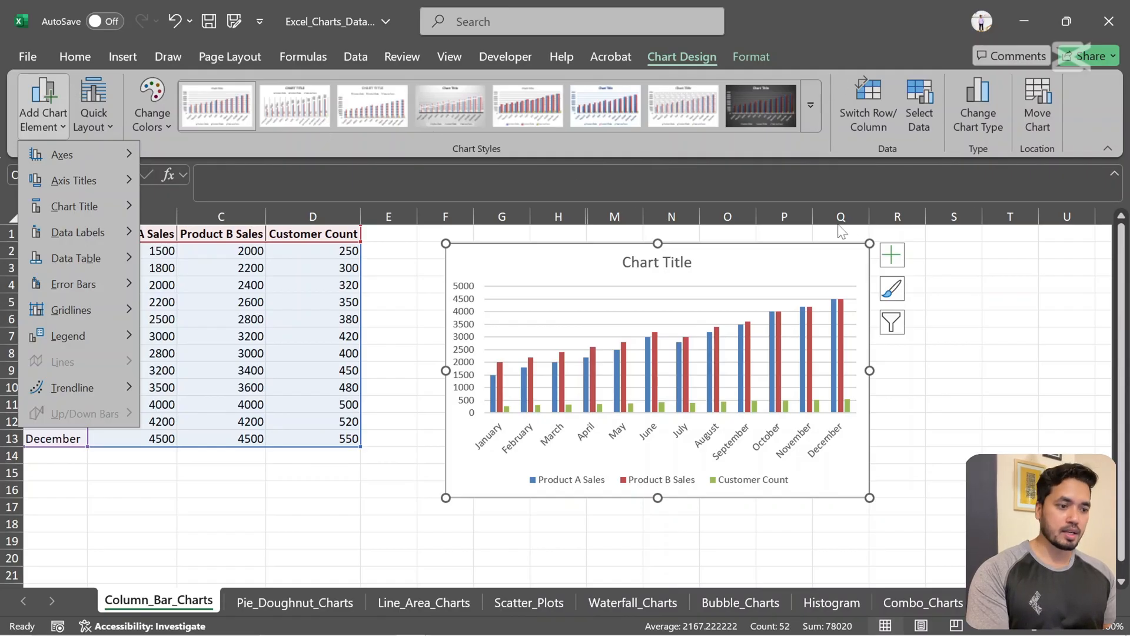
pyautogui.click(893, 254)
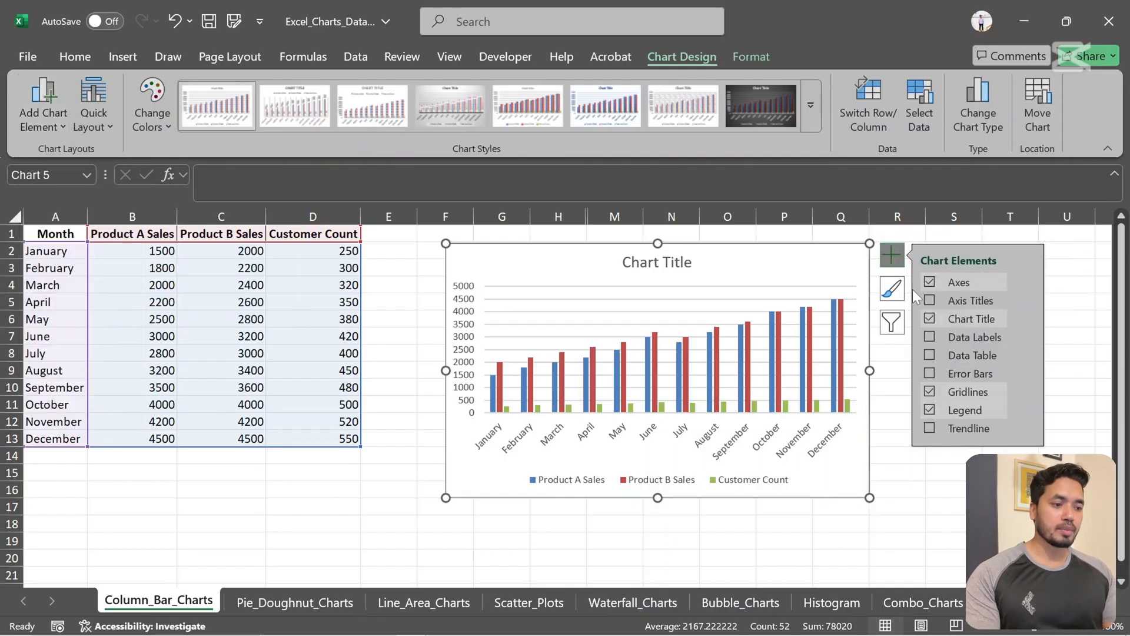
pyautogui.click(928, 280)
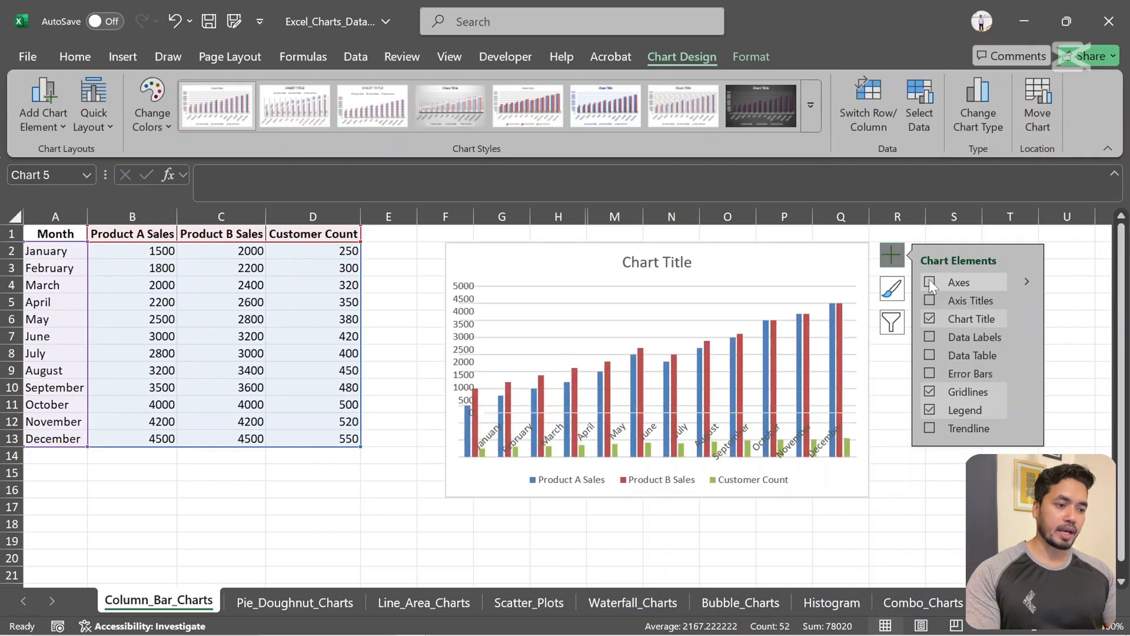
pyautogui.click(929, 282)
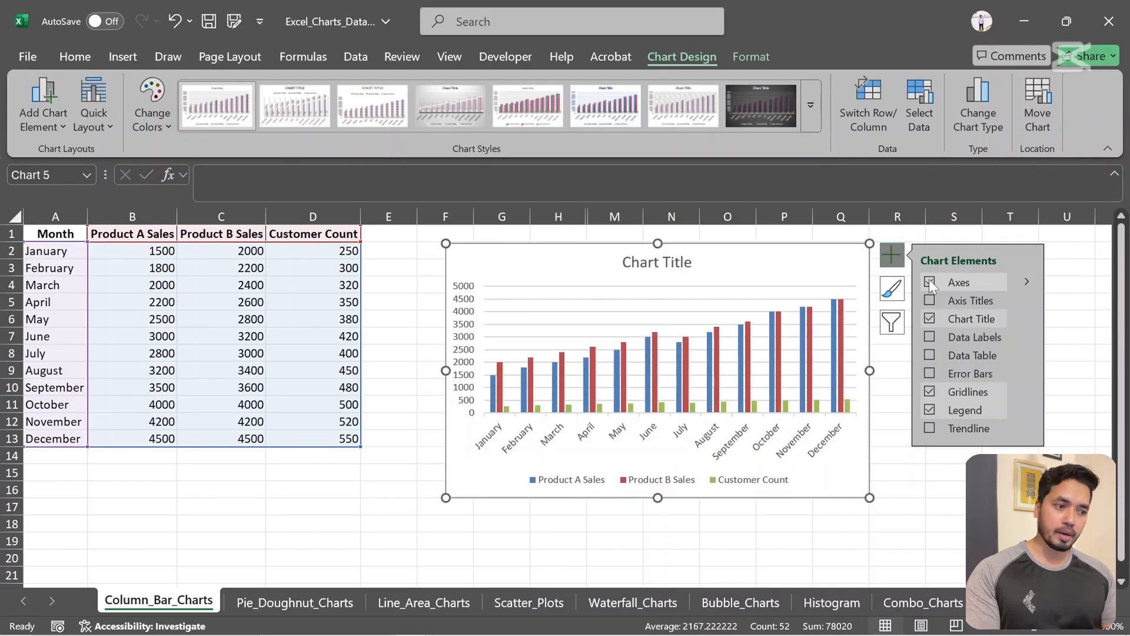
# Add axis titles to the chart, naming the vertical axis Data and the horizontal axis Month.
pyautogui.click(931, 299)
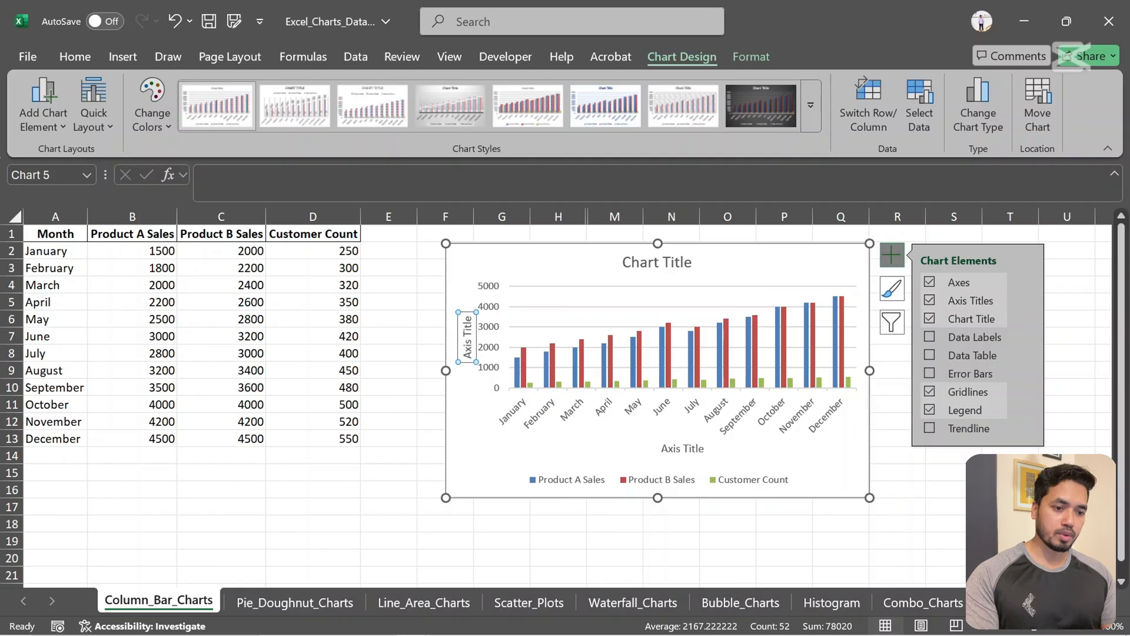
pyautogui.click(468, 347)
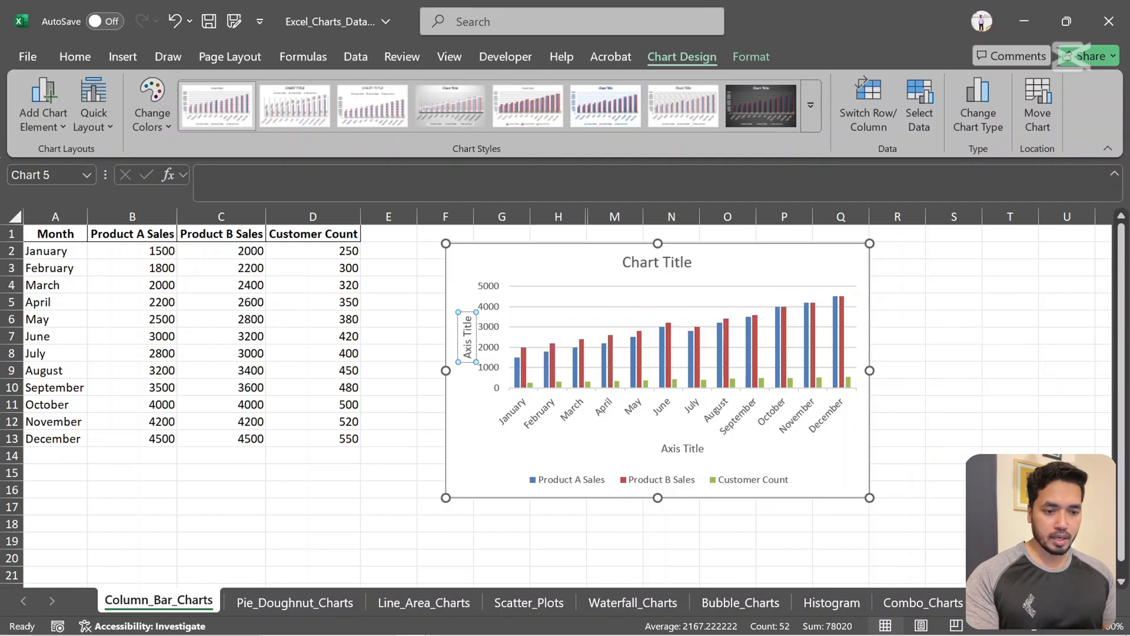
pyautogui.write('Data')
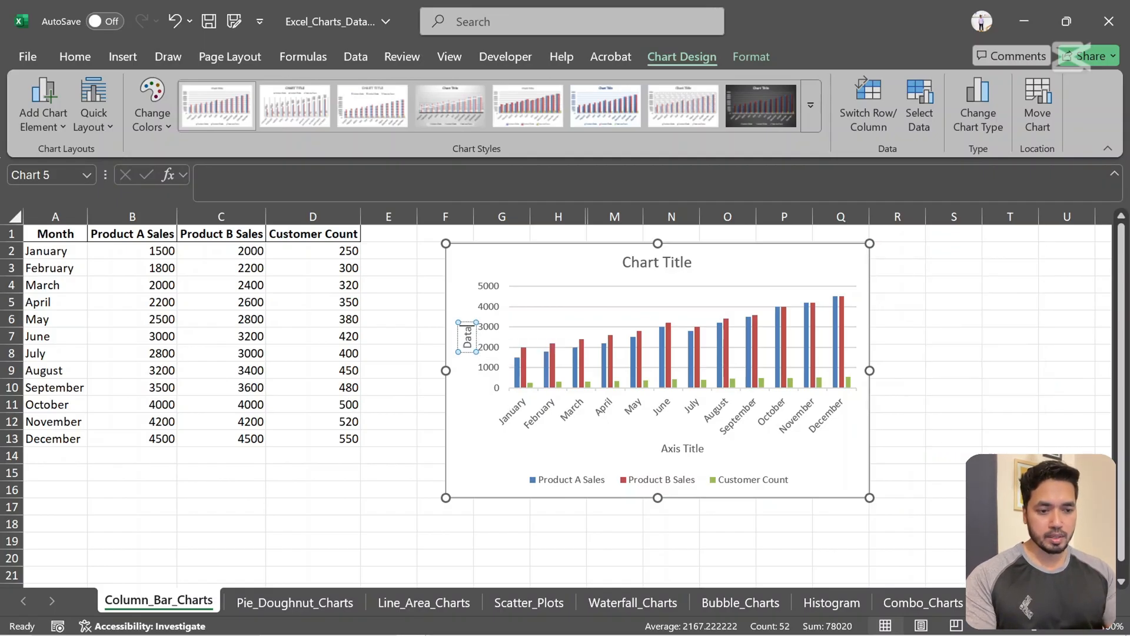
pyautogui.click(680, 450)
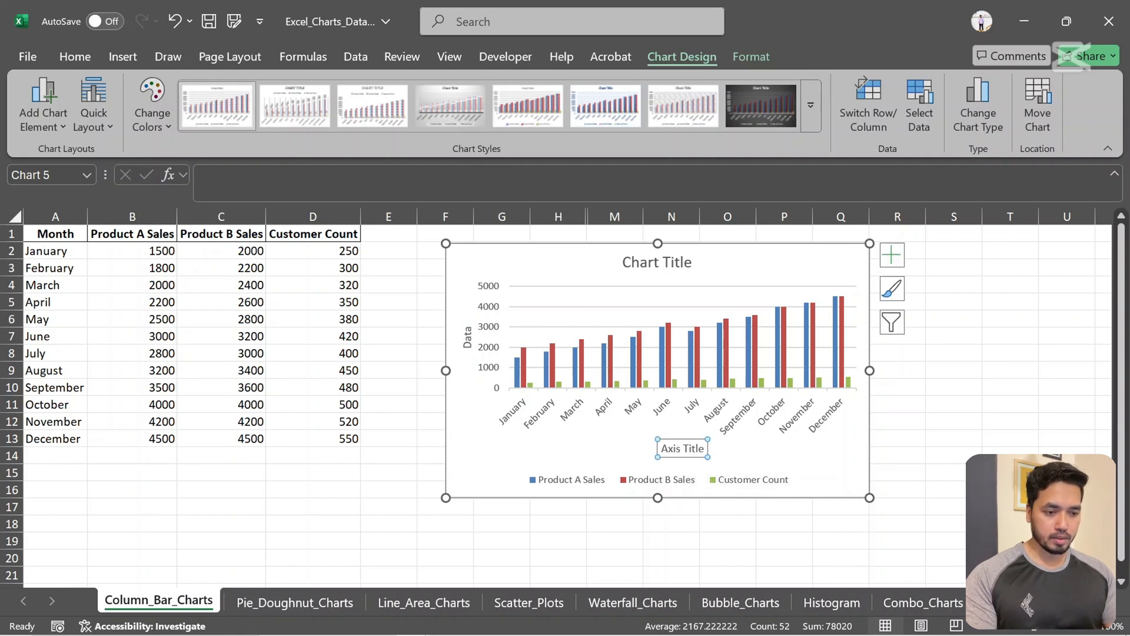
pyautogui.click(688, 449)
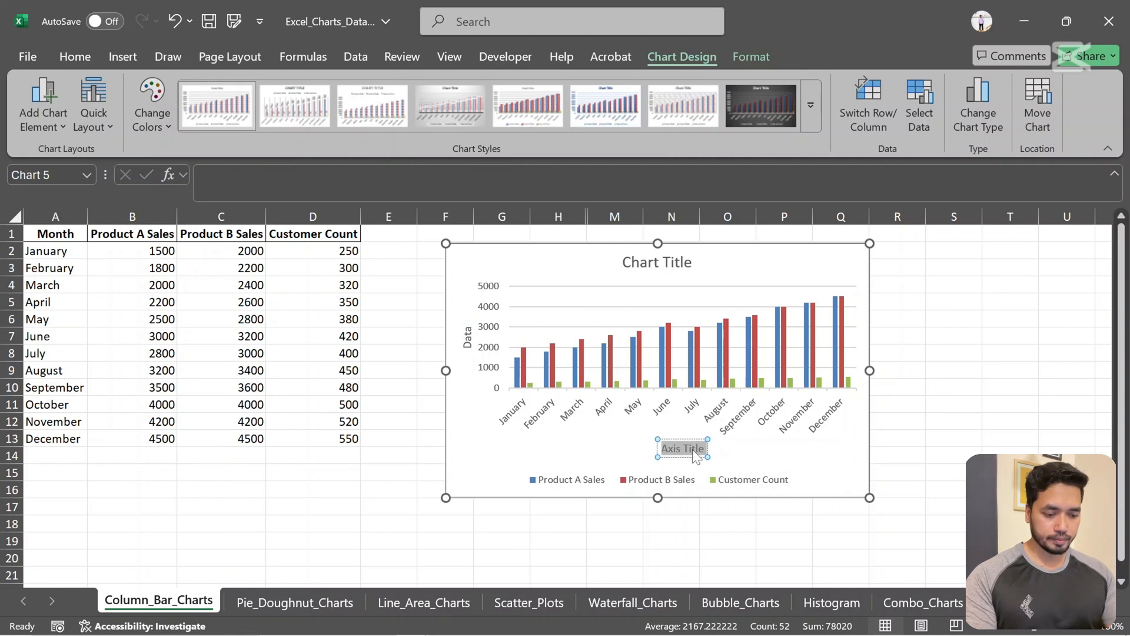
pyautogui.write('Month')
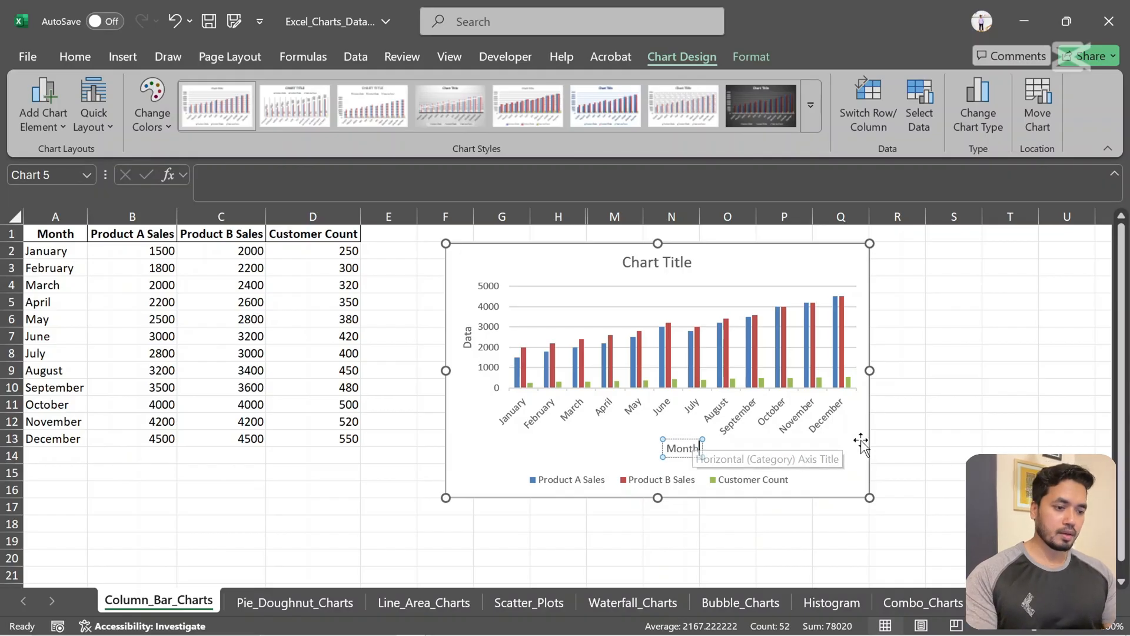
pyautogui.click(838, 446)
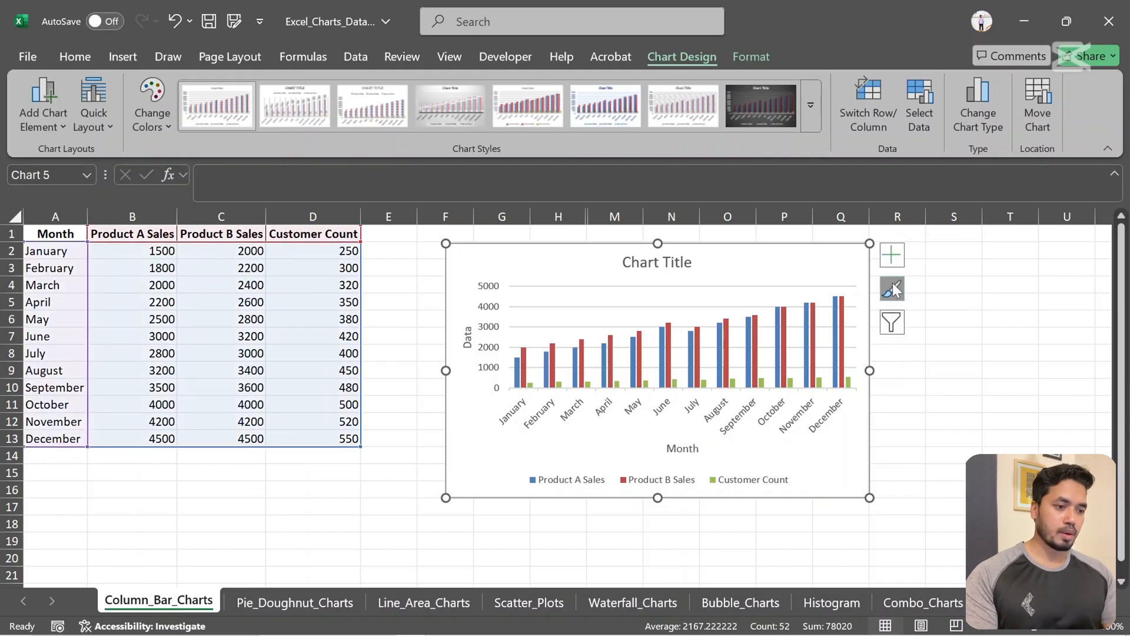
# Hide the chart title and show it again.
pyautogui.click(891, 259)
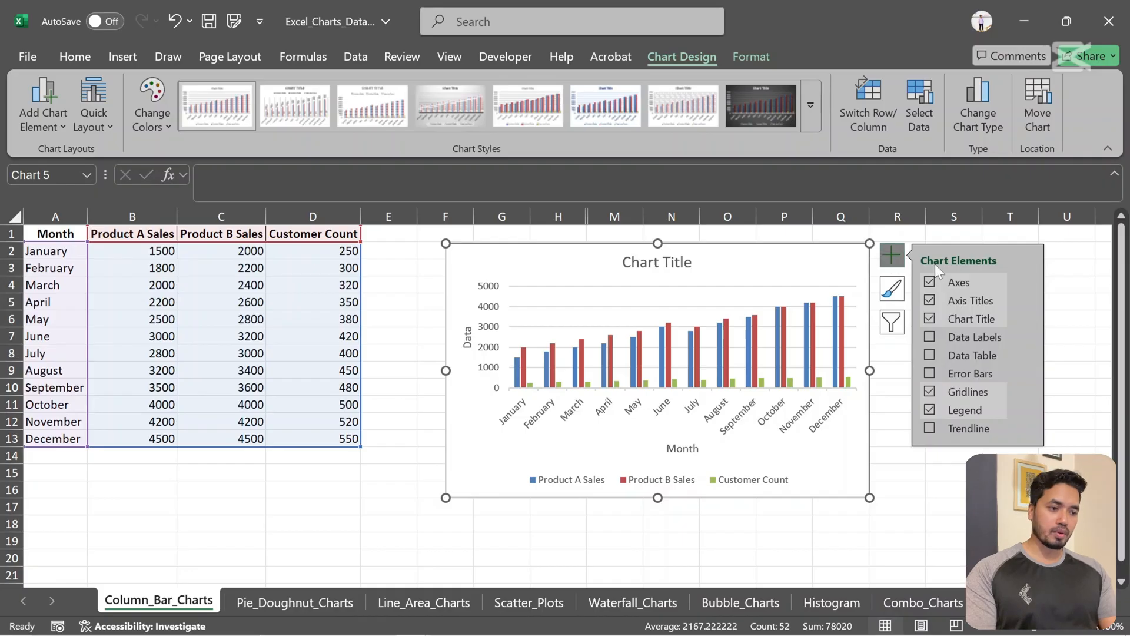
pyautogui.click(929, 319)
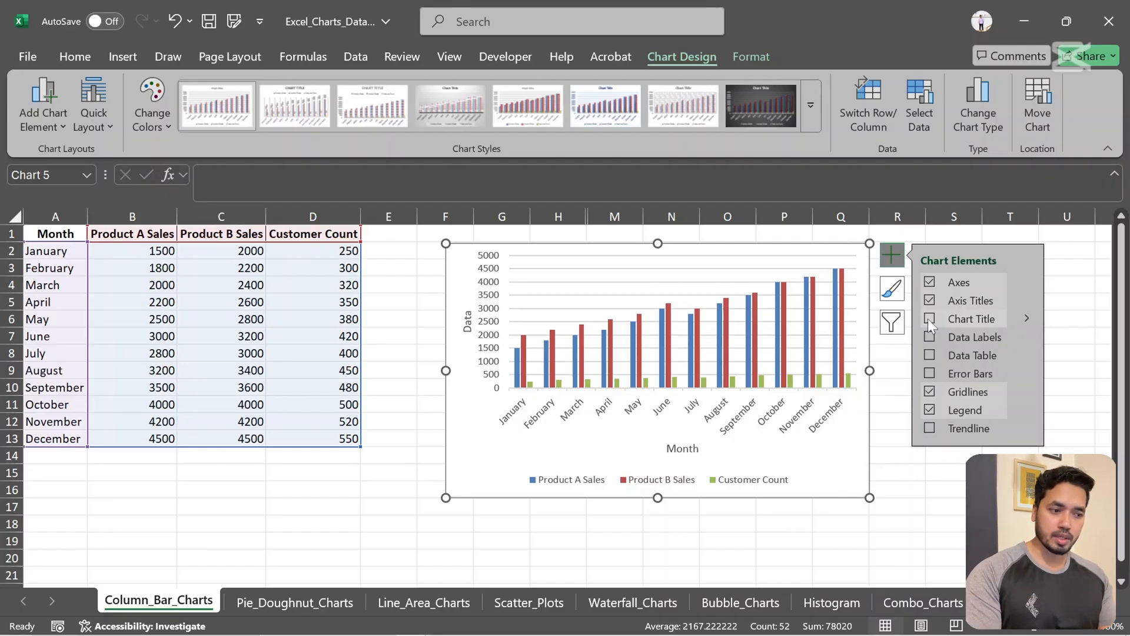
pyautogui.click(929, 318)
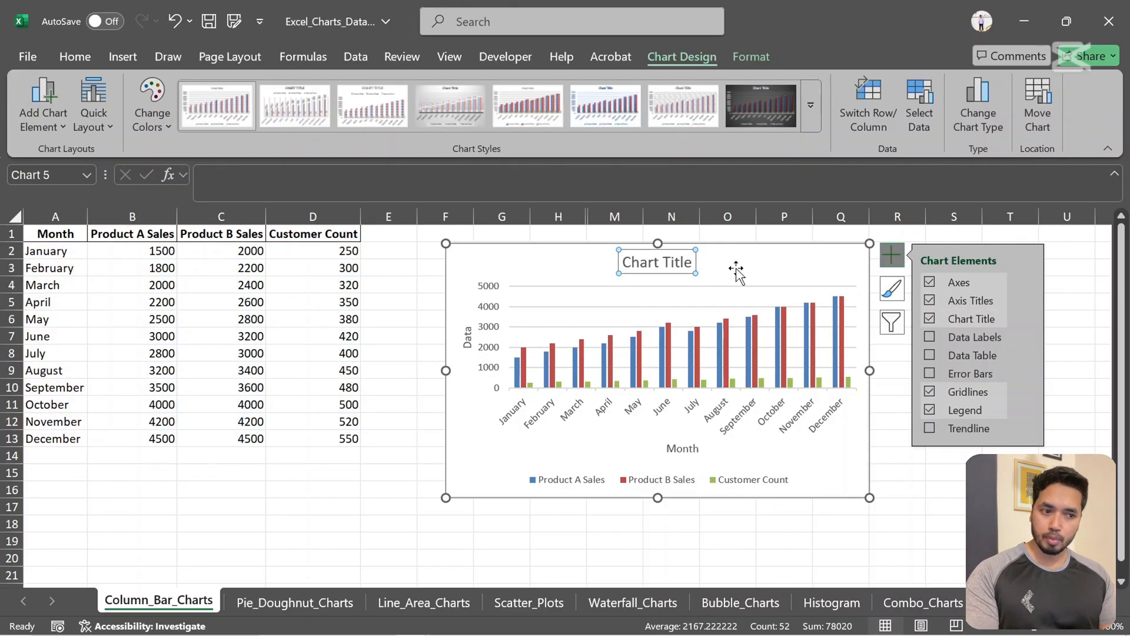
# Replace the chart's title text with Sales Chart.
pyautogui.click(663, 262)
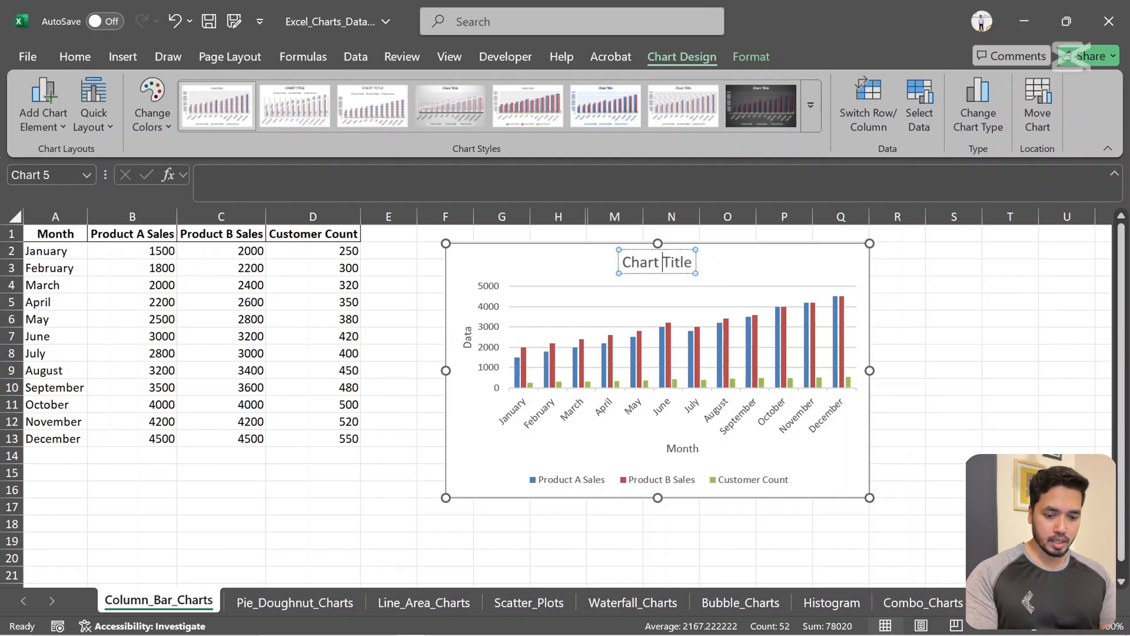
pyautogui.hotkey('ctrl', 'a')
pyautogui.write('Sales')
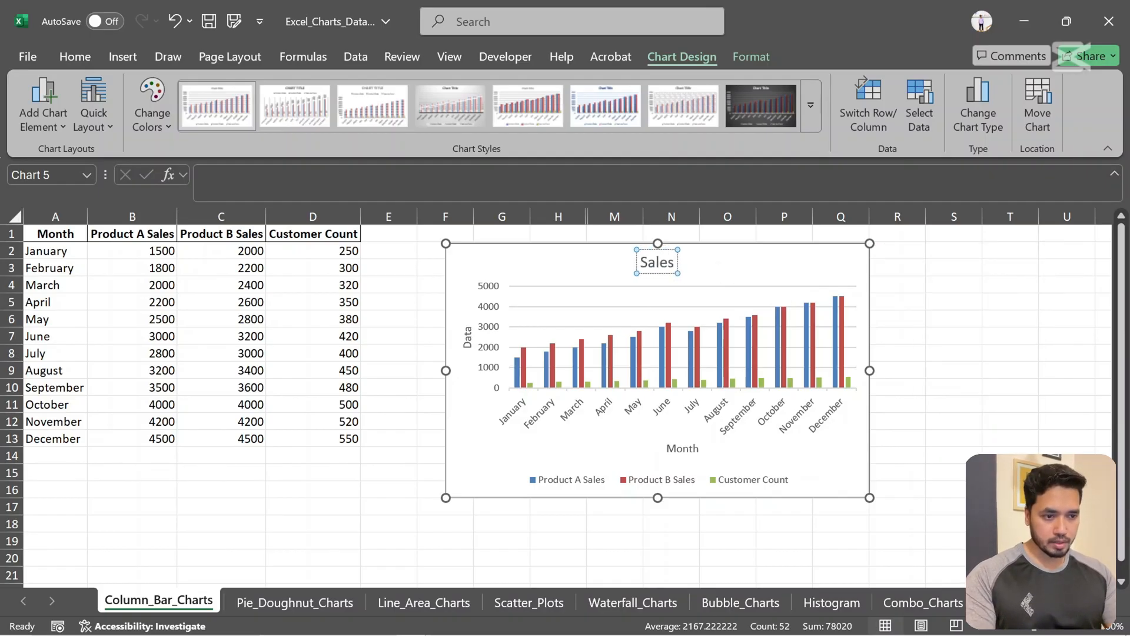
pyautogui.write(' Chart')
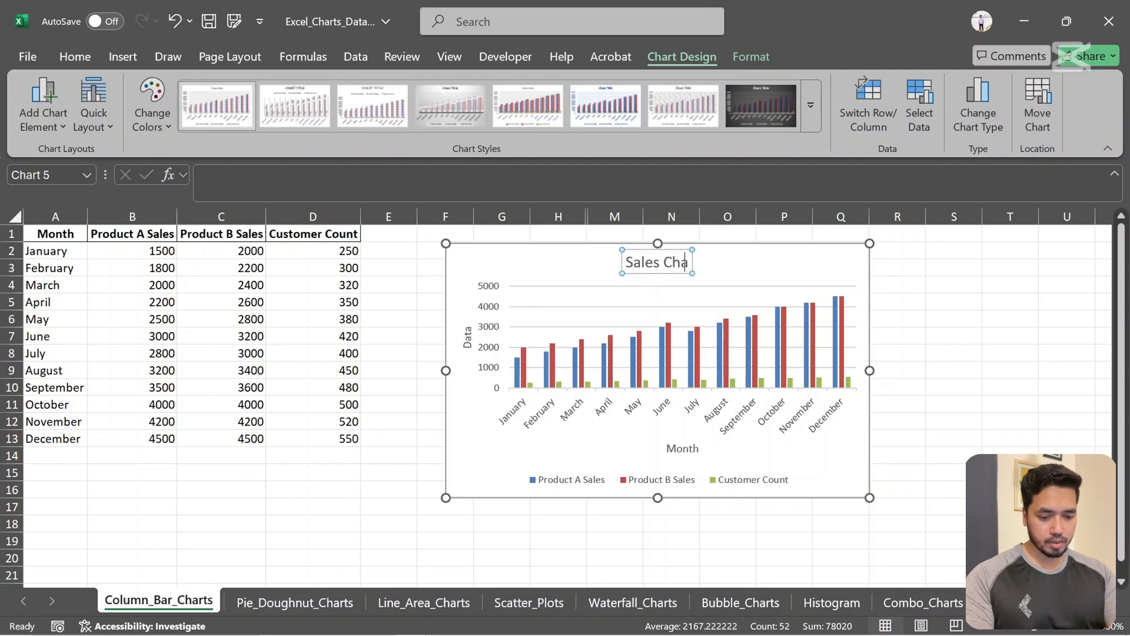
# Finish editing the chart title, show data labels on the chart, check their position options, and remove the labels again.
pyautogui.click(756, 262)
pyautogui.click(892, 254)
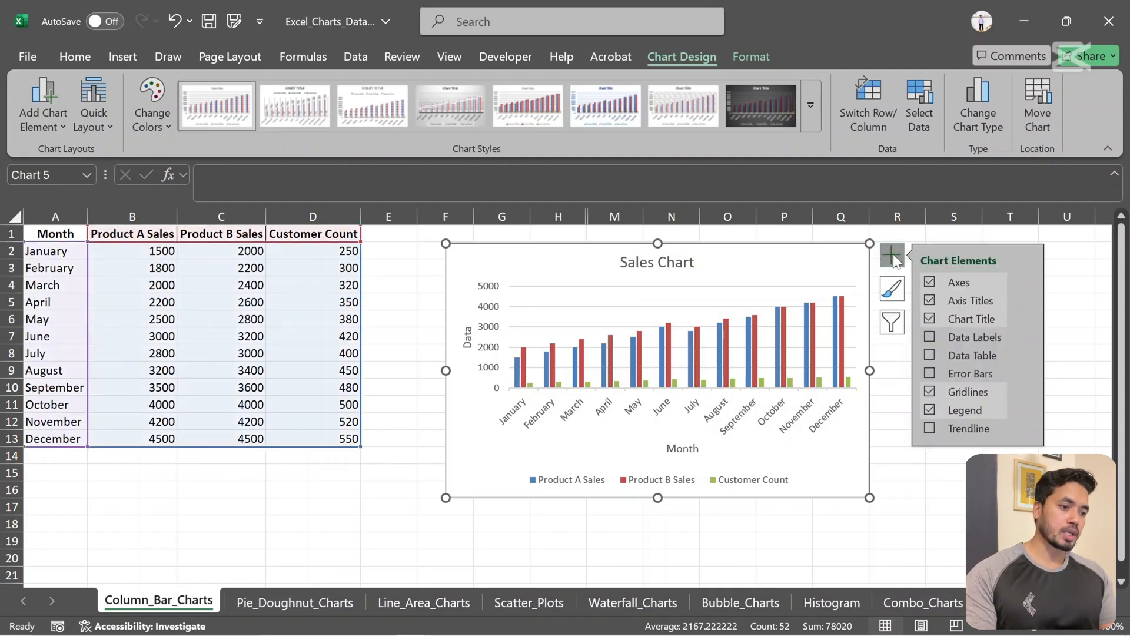
pyautogui.click(930, 336)
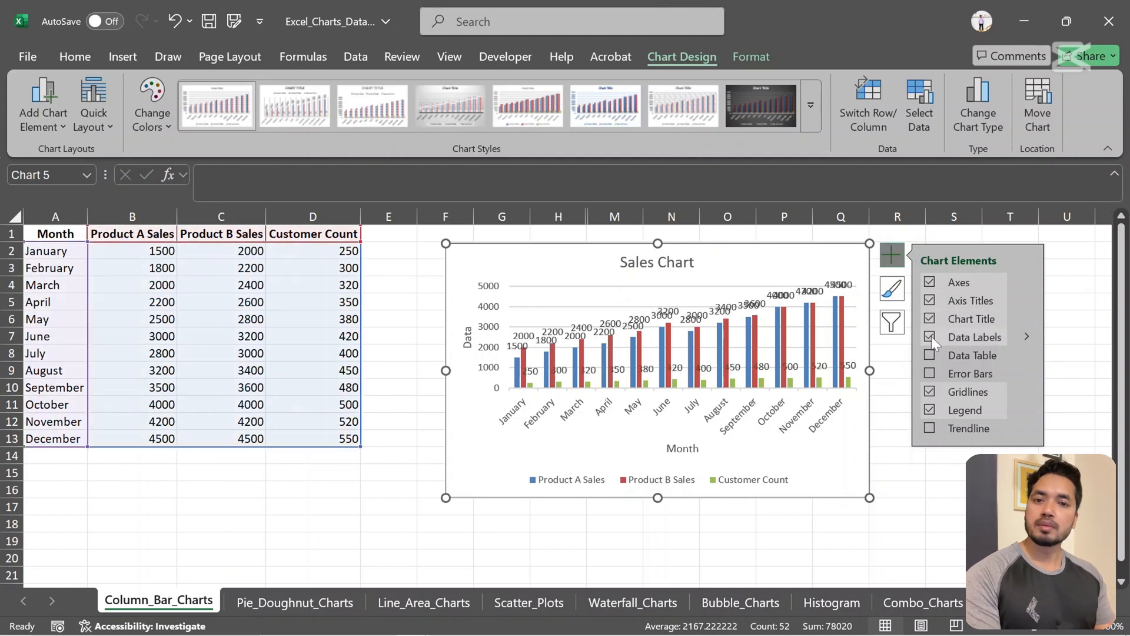
pyautogui.click(1025, 338)
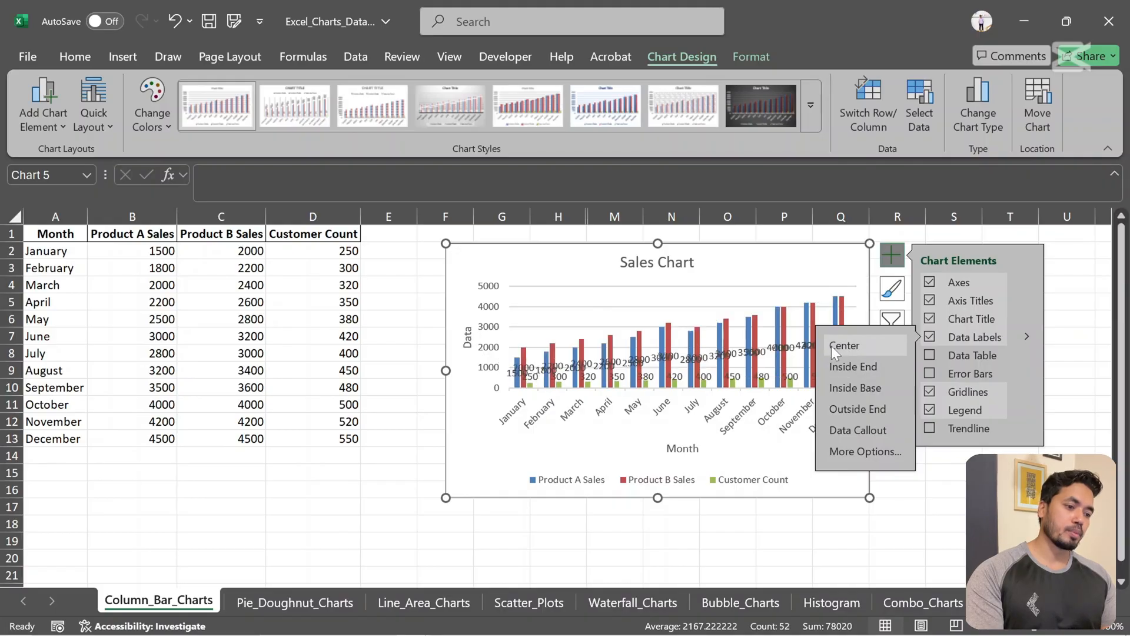
pyautogui.click(930, 337)
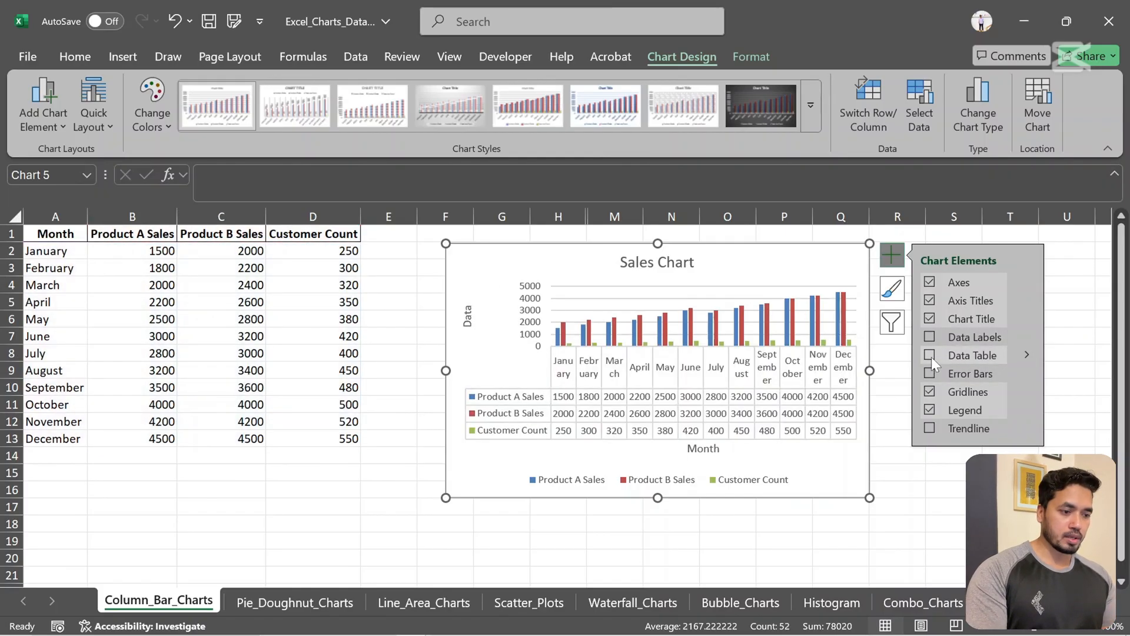
# Show the data table beneath the chart, check its legend key options, and remove the table again.
pyautogui.click(930, 356)
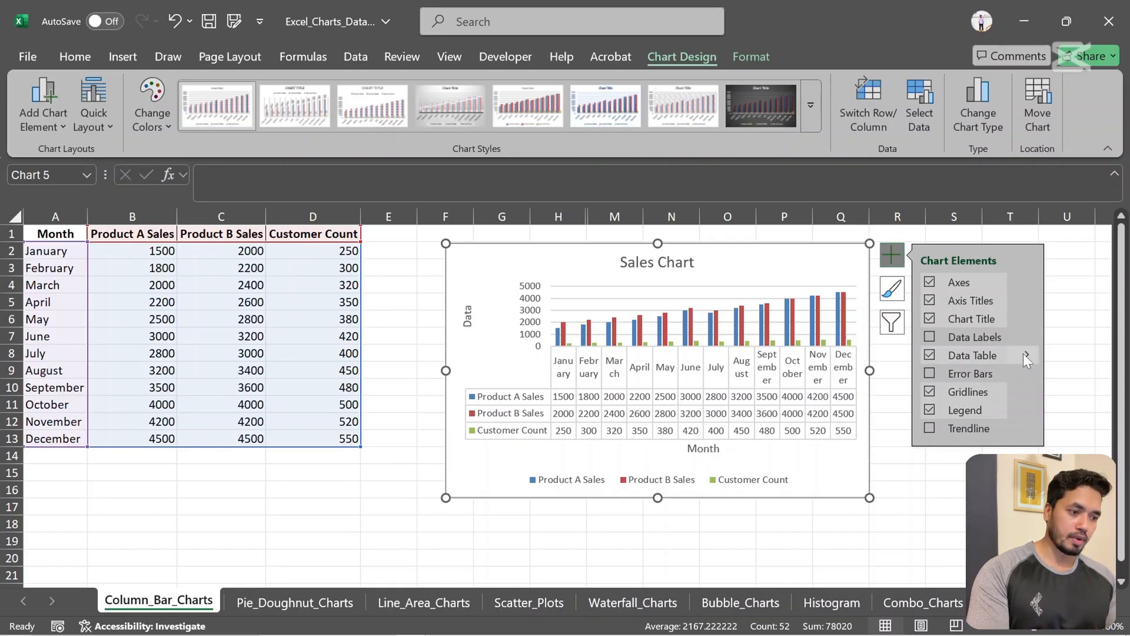
pyautogui.moveTo(1033, 353)
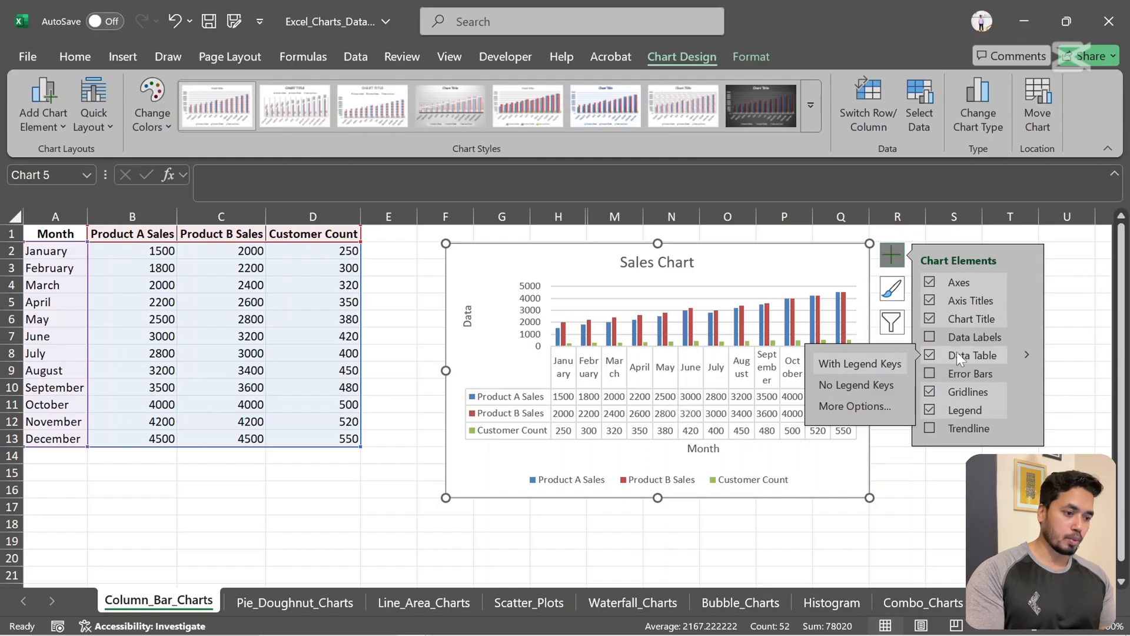
pyautogui.click(931, 353)
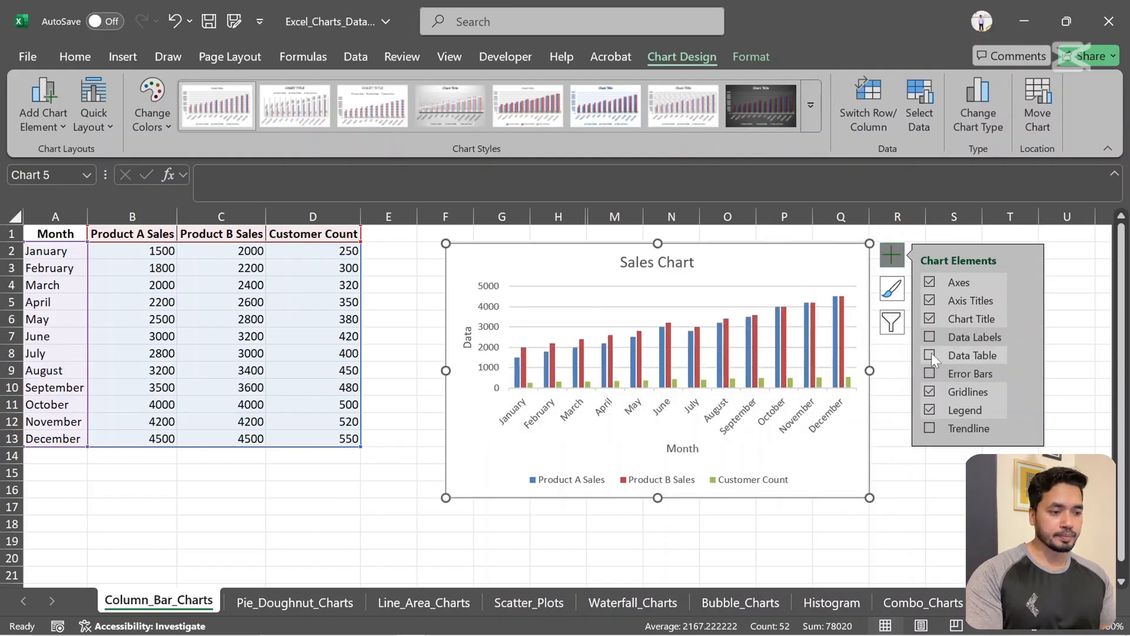
# Switch the chart's error bars on and back off, and its gridlines off and back on.
pyautogui.click(927, 371)
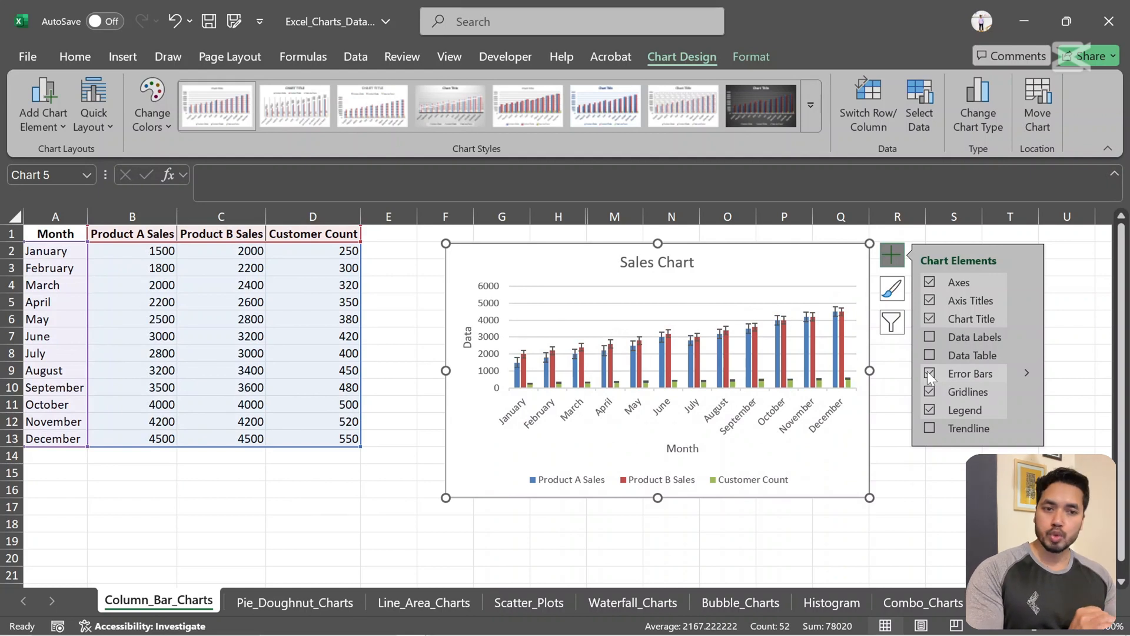
pyautogui.click(927, 371)
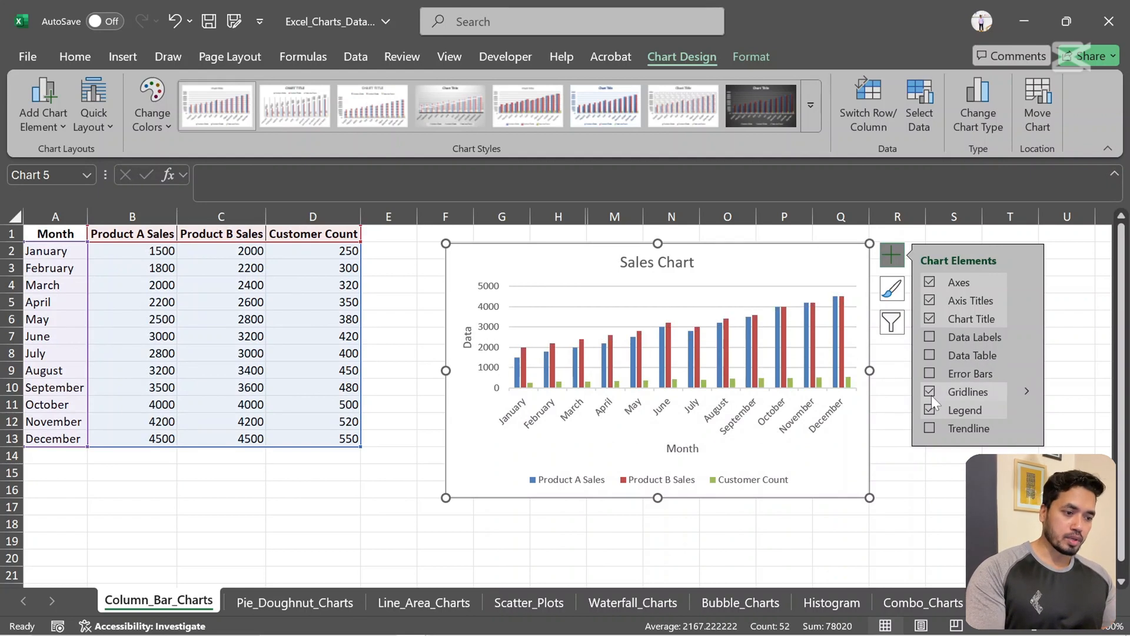
pyautogui.click(929, 390)
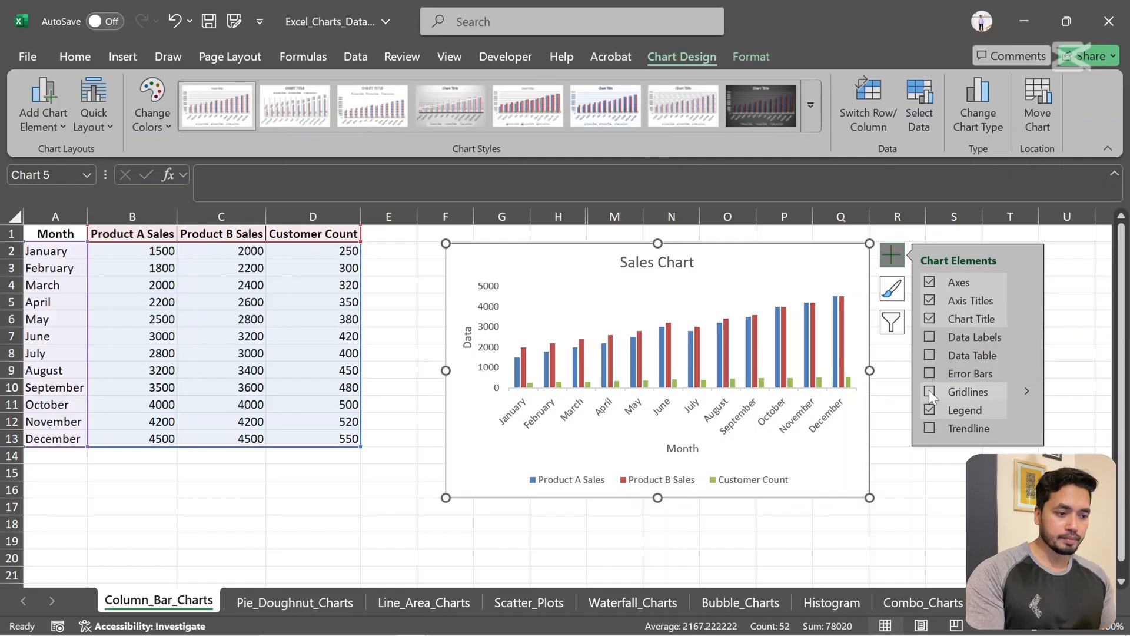
pyautogui.click(928, 390)
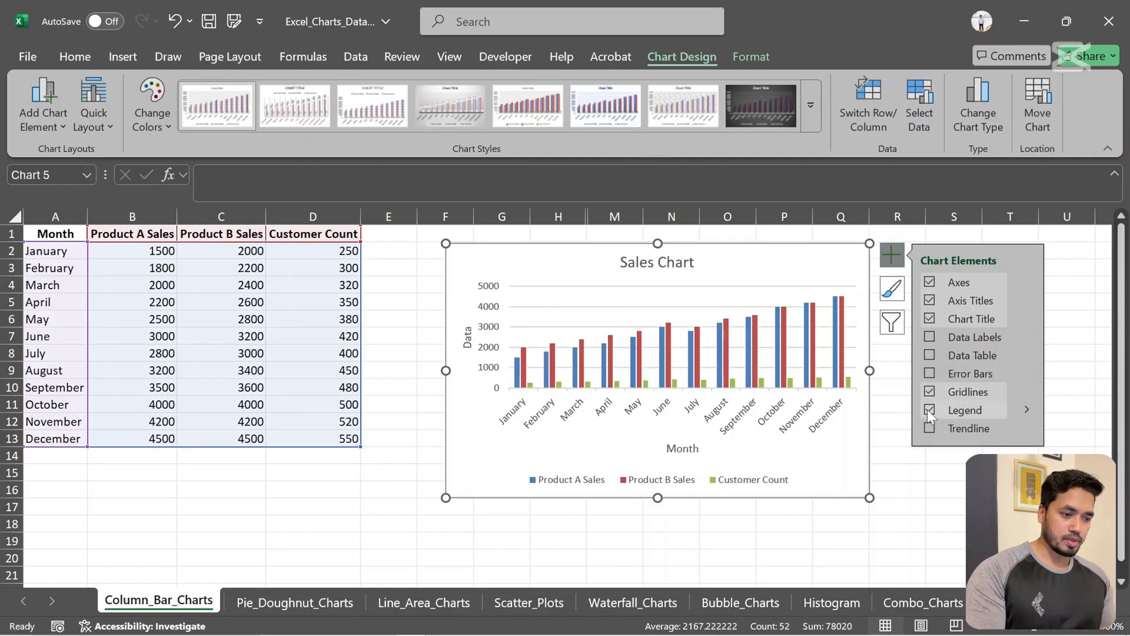
# Hide and restore the chart legend, try it above the plot, and place it at the bottom.
pyautogui.click(929, 409)
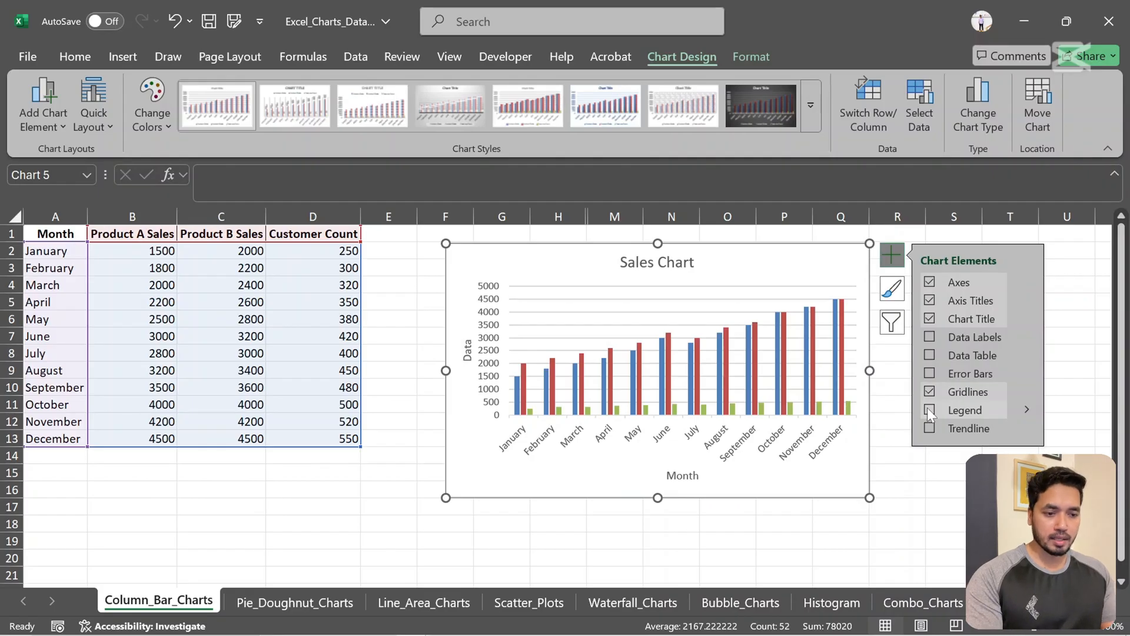
pyautogui.click(928, 409)
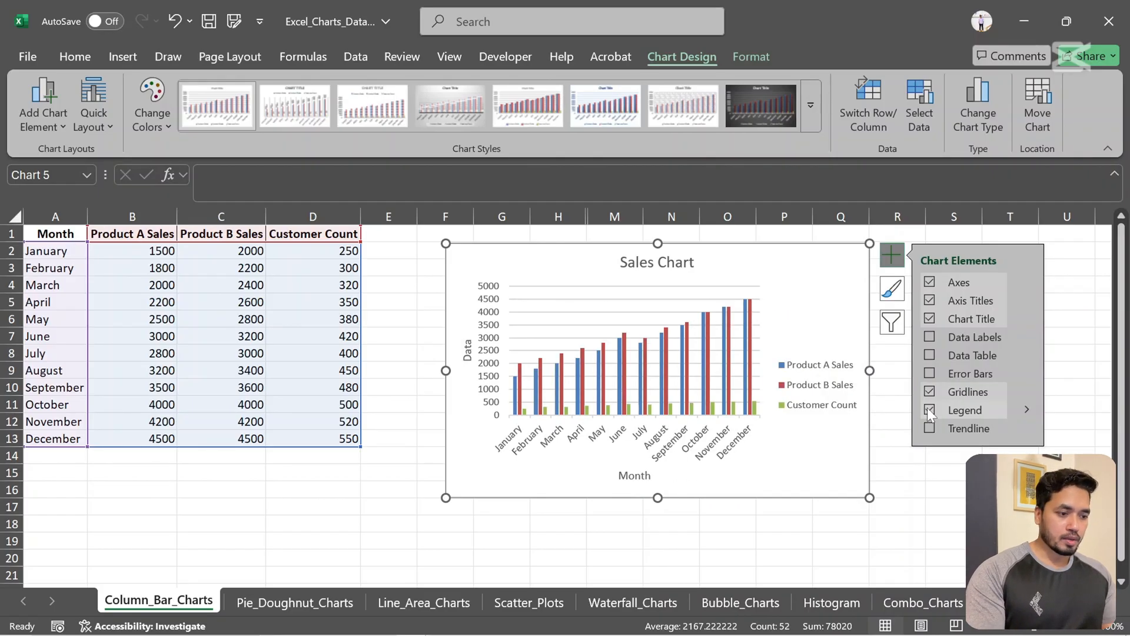
pyautogui.click(1028, 409)
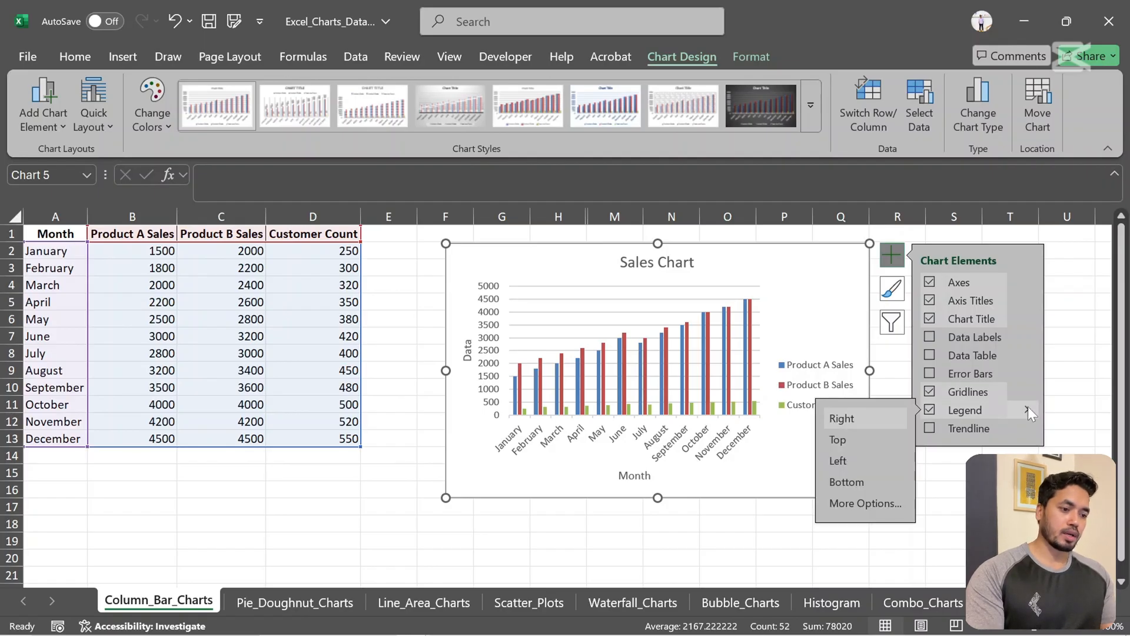
pyautogui.click(846, 441)
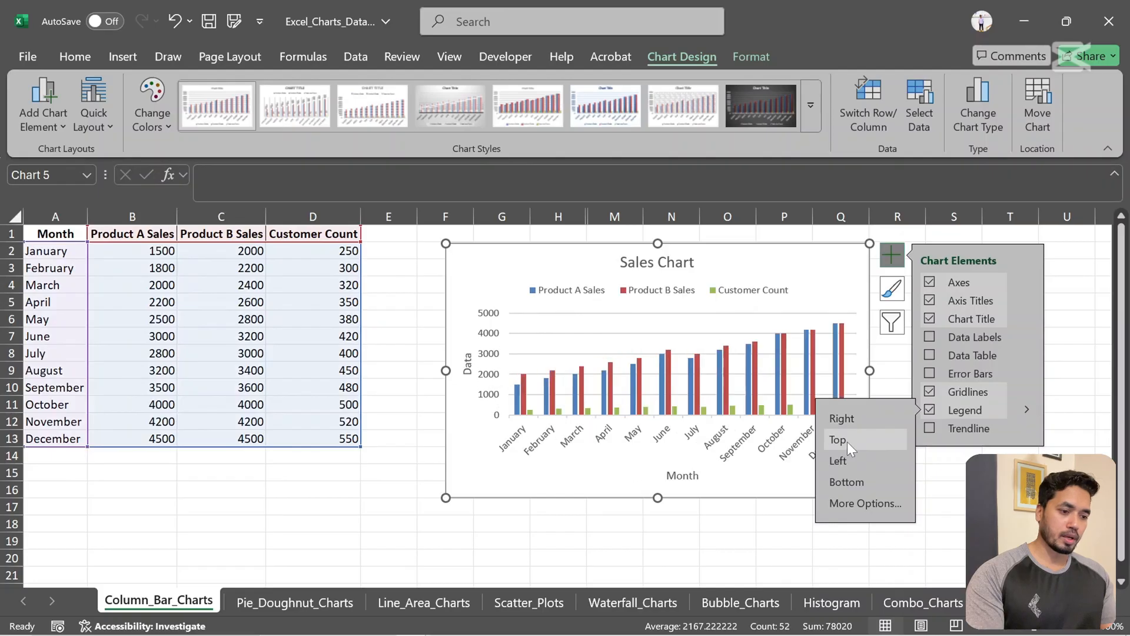
pyautogui.click(848, 484)
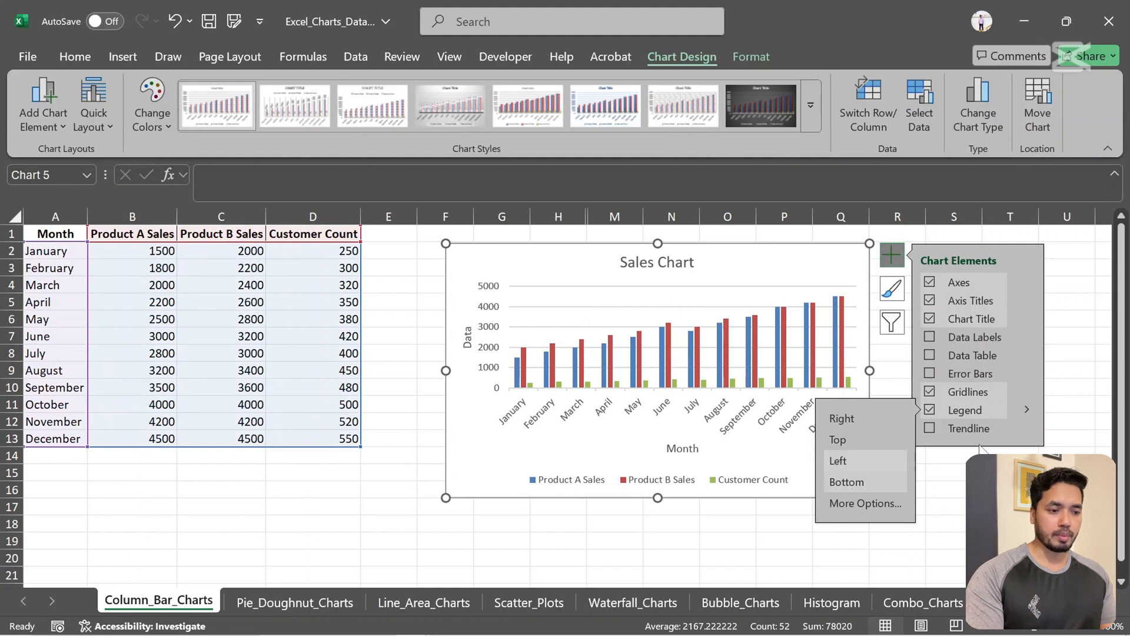
# Add a trendline for the Customer Count series, look at the trendline types, and remove it again.
pyautogui.click(930, 427)
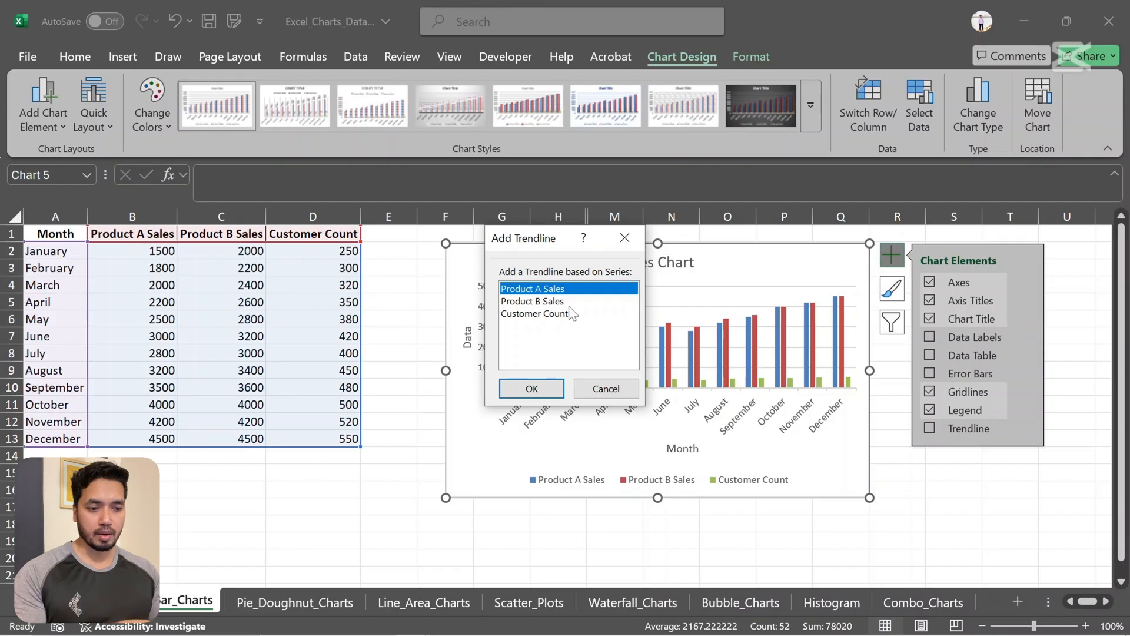
pyautogui.click(560, 314)
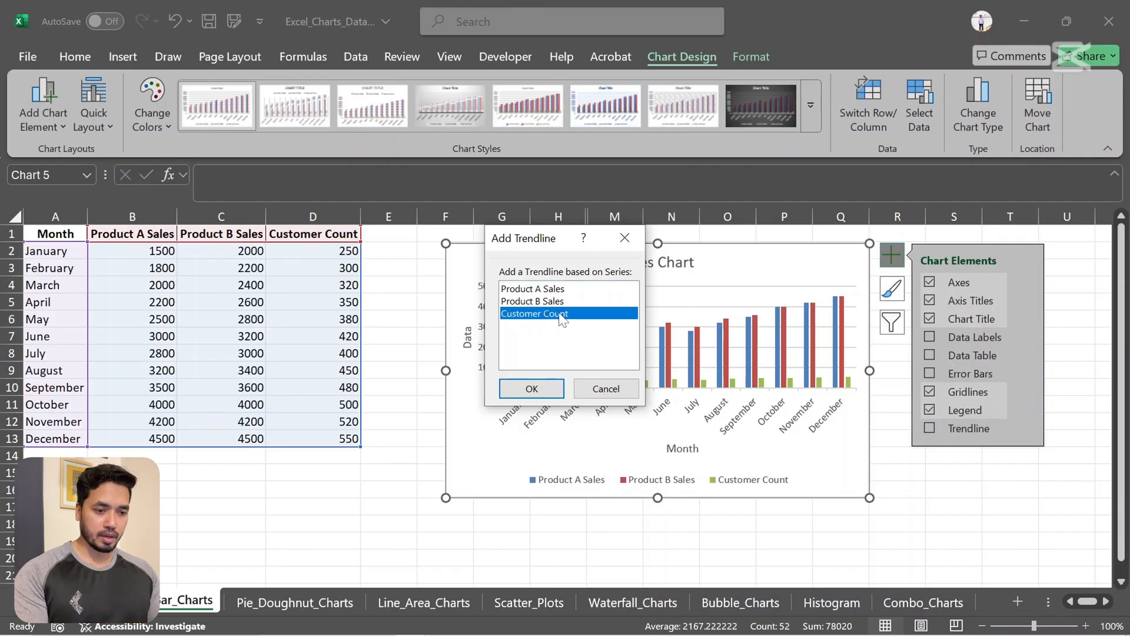
pyautogui.click(546, 387)
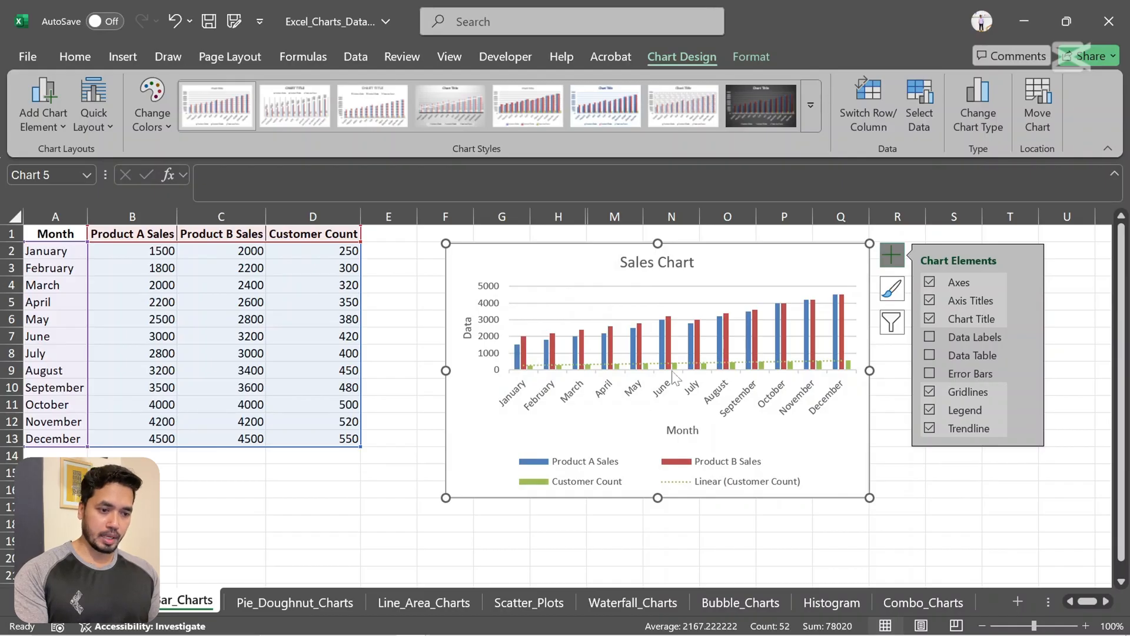
pyautogui.click(1026, 428)
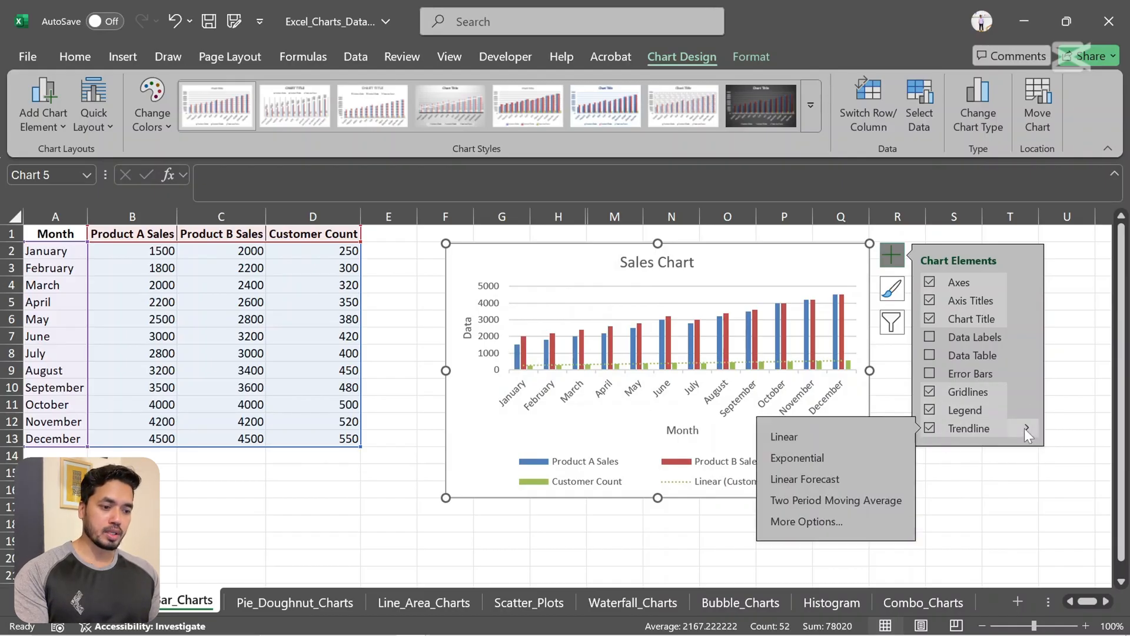
pyautogui.click(929, 428)
# Add a trendline for the Product A Sales series, inspect it along the columns, and remove it.
pyautogui.click(929, 427)
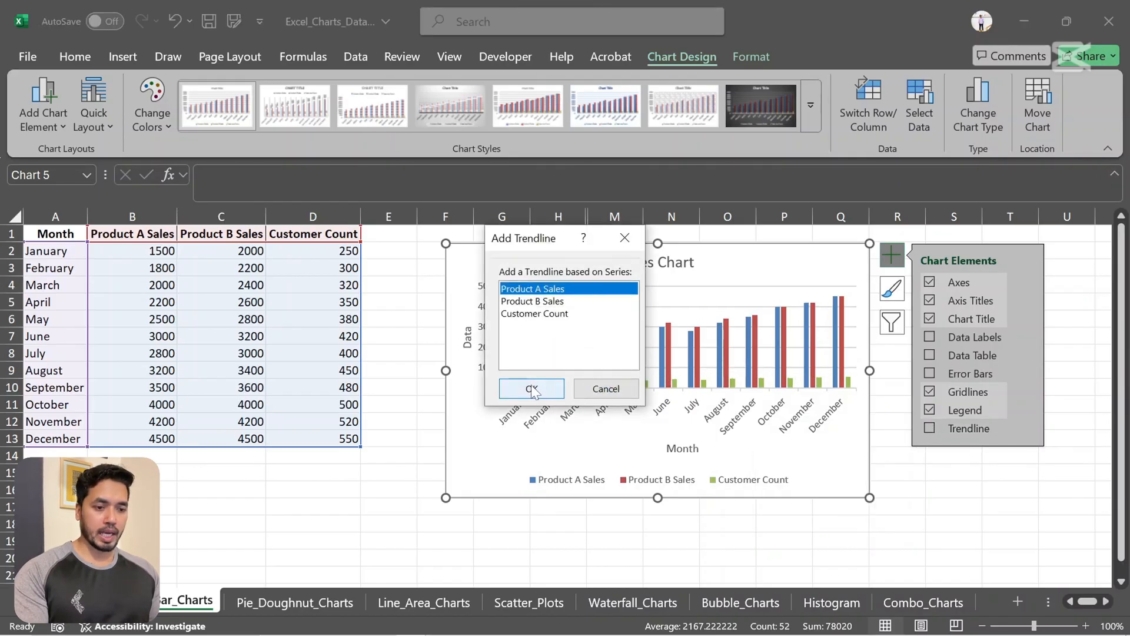
pyautogui.click(531, 389)
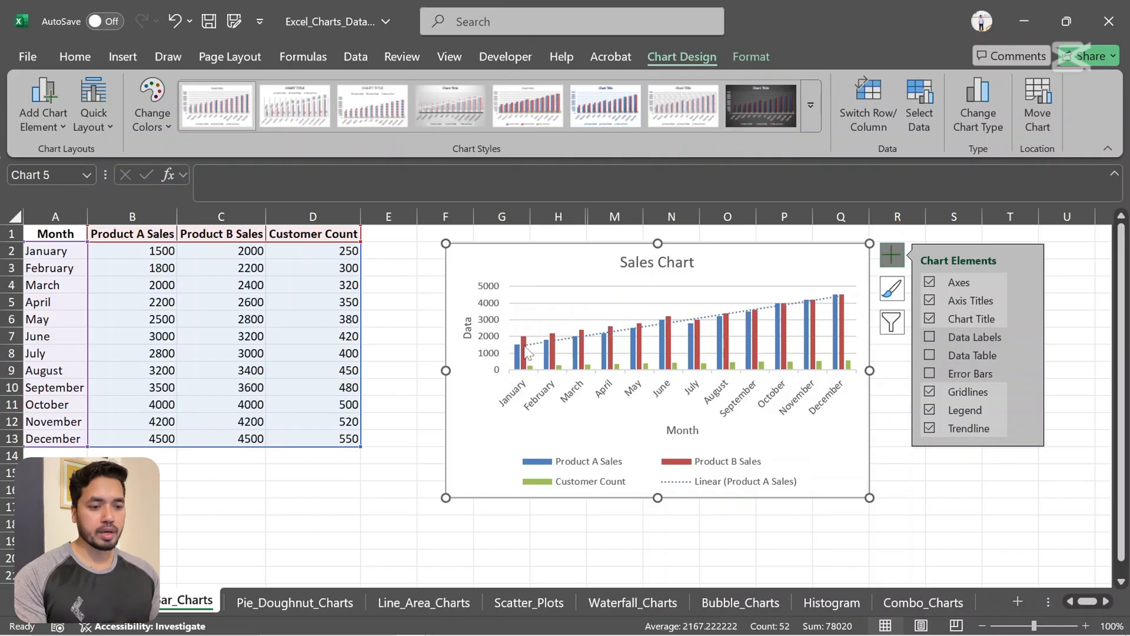
pyautogui.moveTo(834, 303)
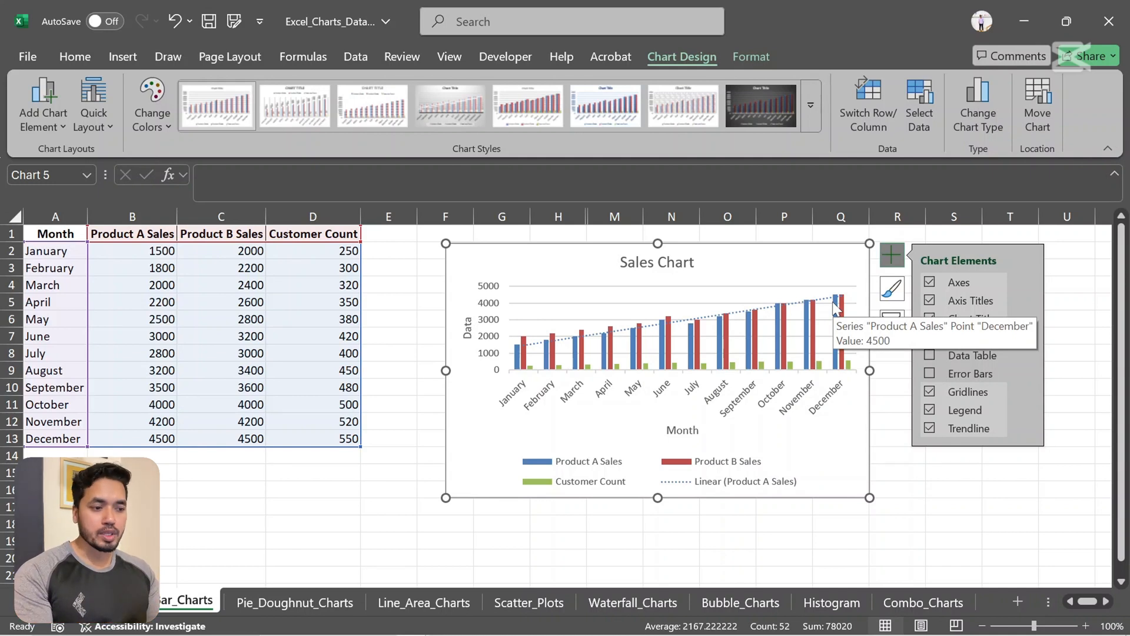
pyautogui.click(930, 429)
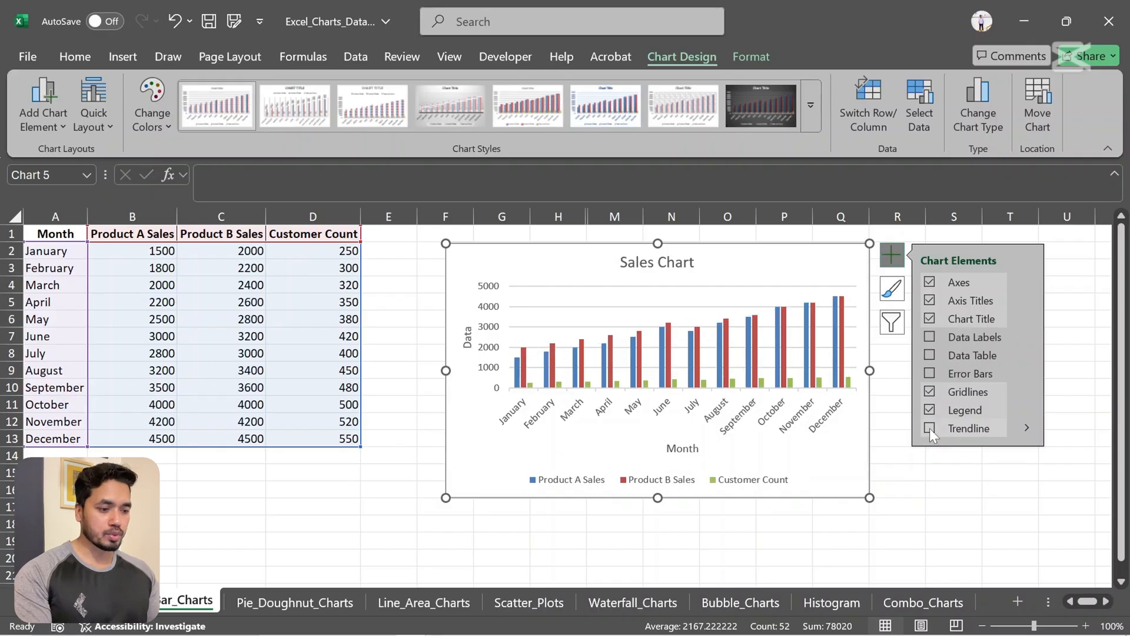
# Browse the chart styles and apply the one with fading gradient columns and a bold uppercase title on white.
pyautogui.click(891, 290)
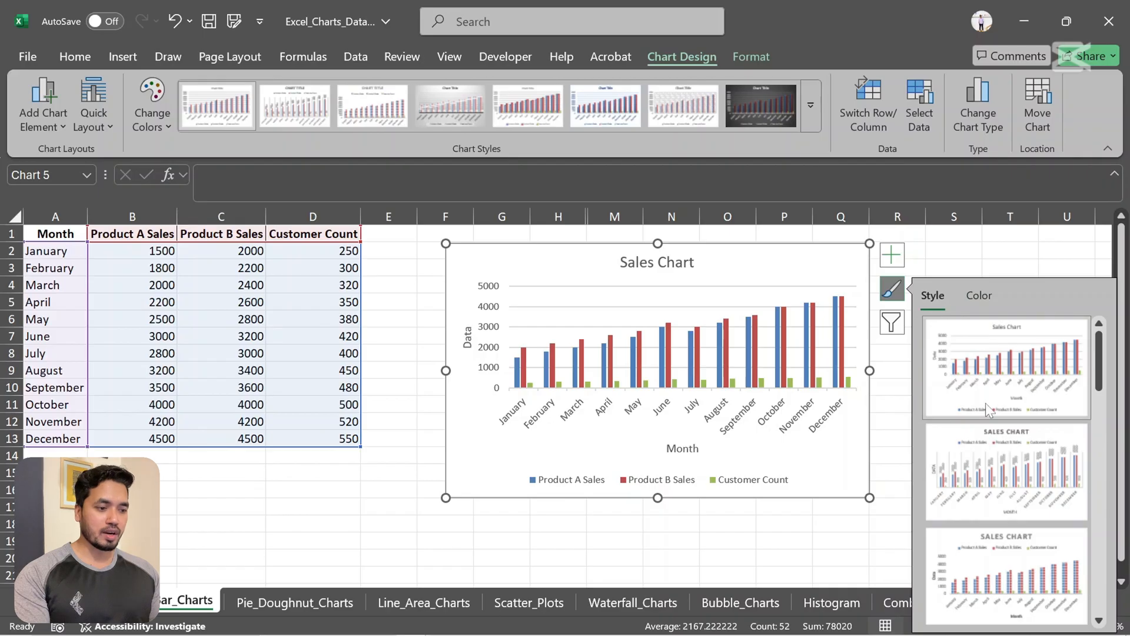
pyautogui.scroll(-5, 987, 510)
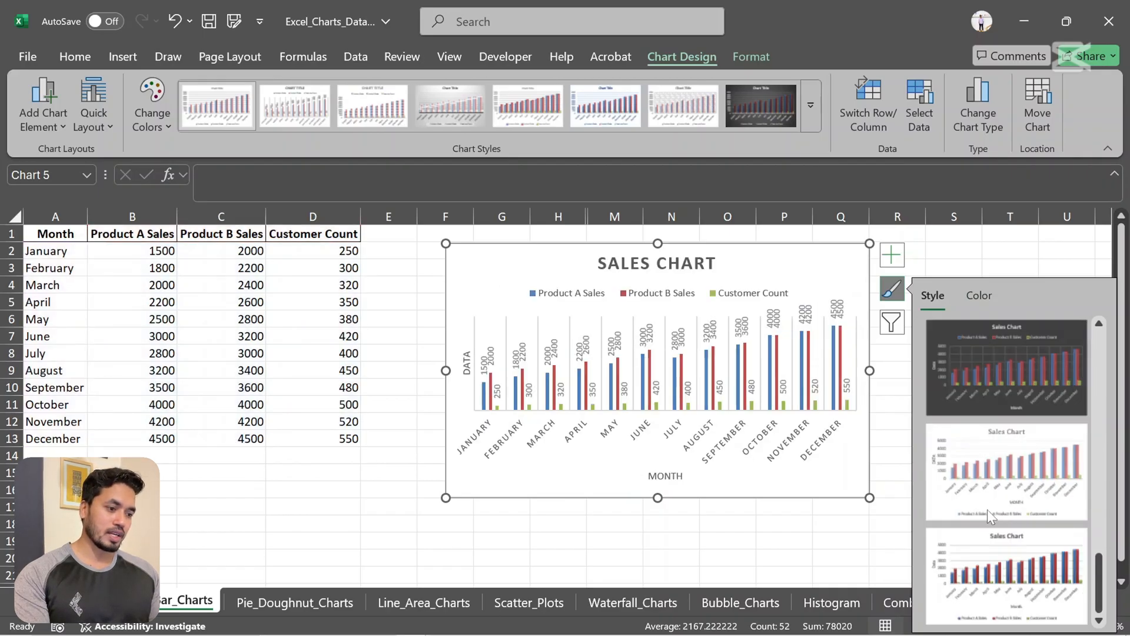
pyautogui.scroll(5, 987, 509)
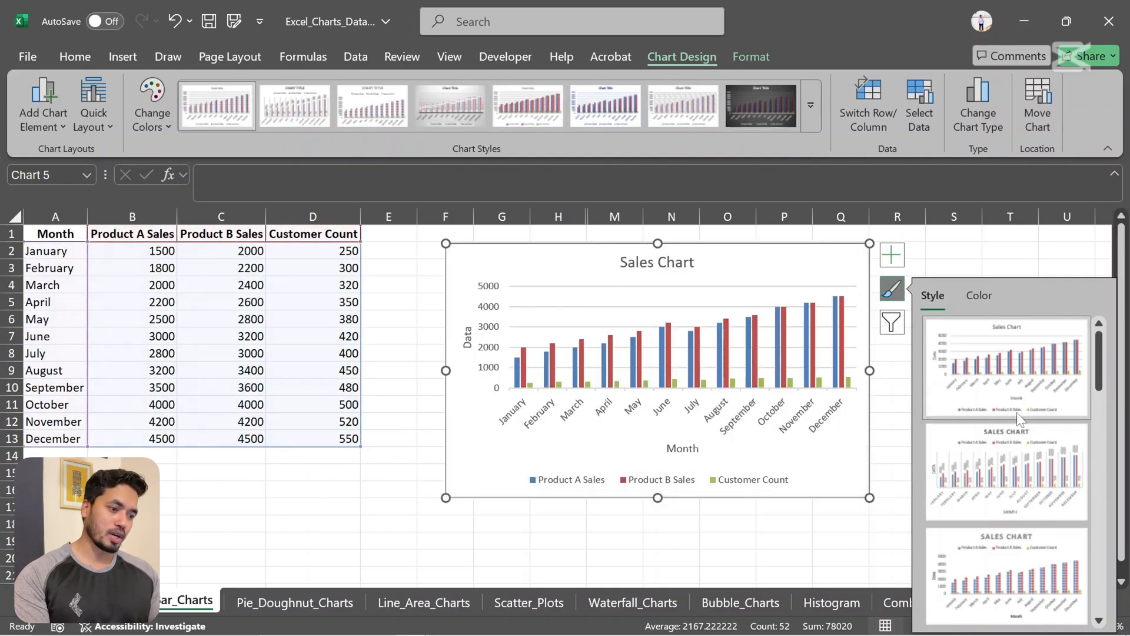
pyautogui.scroll(-3, 1011, 473)
pyautogui.scroll(-3, 1011, 472)
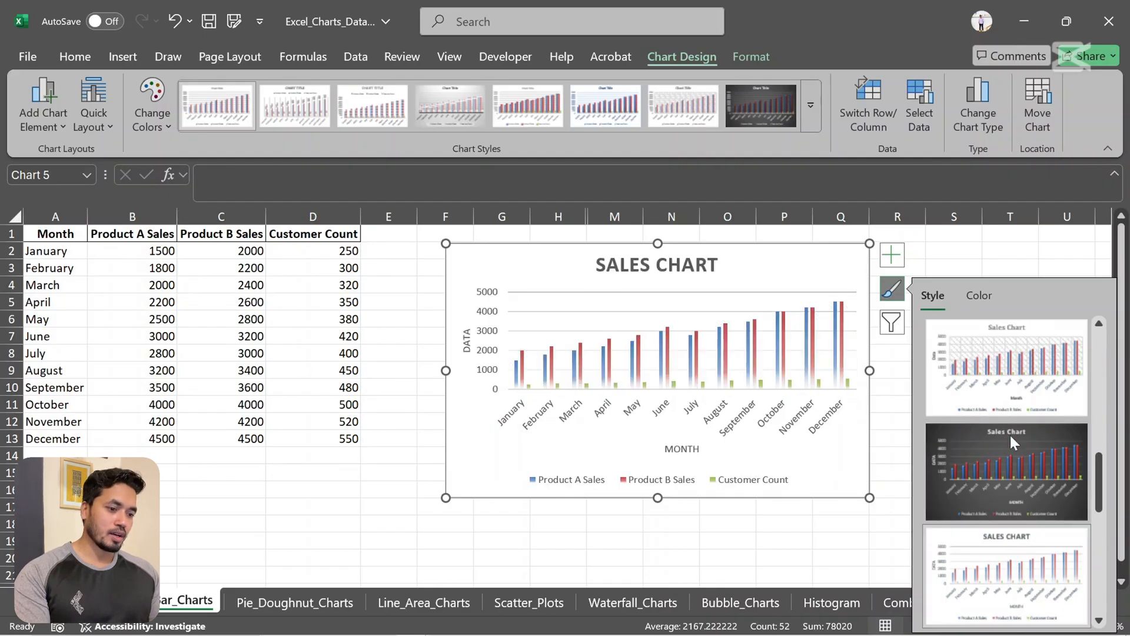
pyautogui.click(1008, 560)
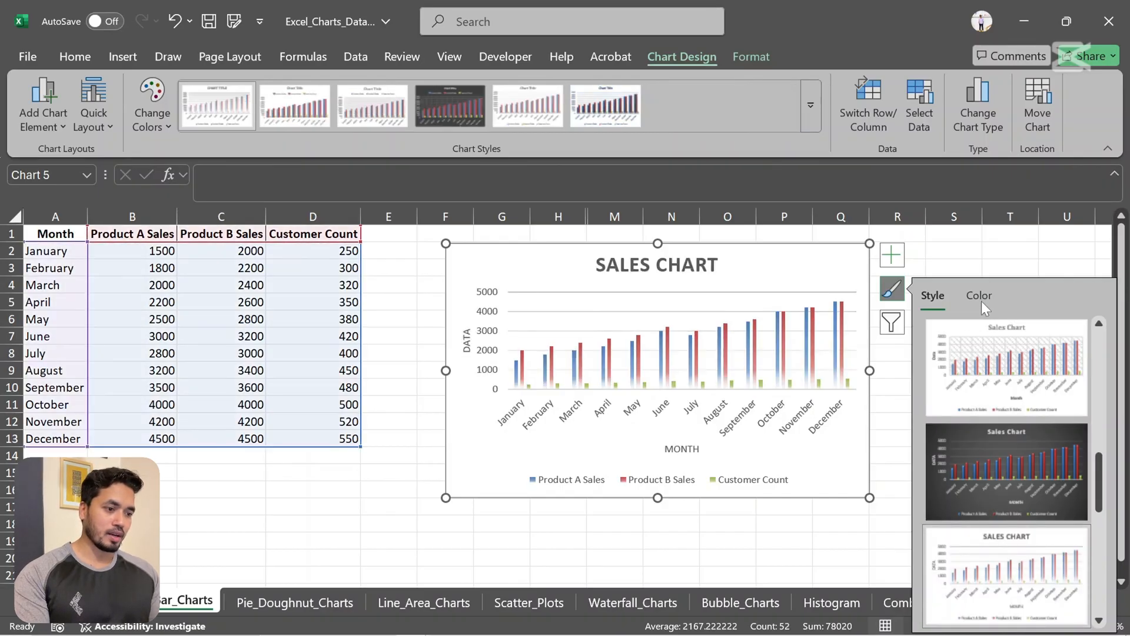
# Try different color palettes on the chart and apply the monochromatic green one running from dark to light.
pyautogui.click(980, 299)
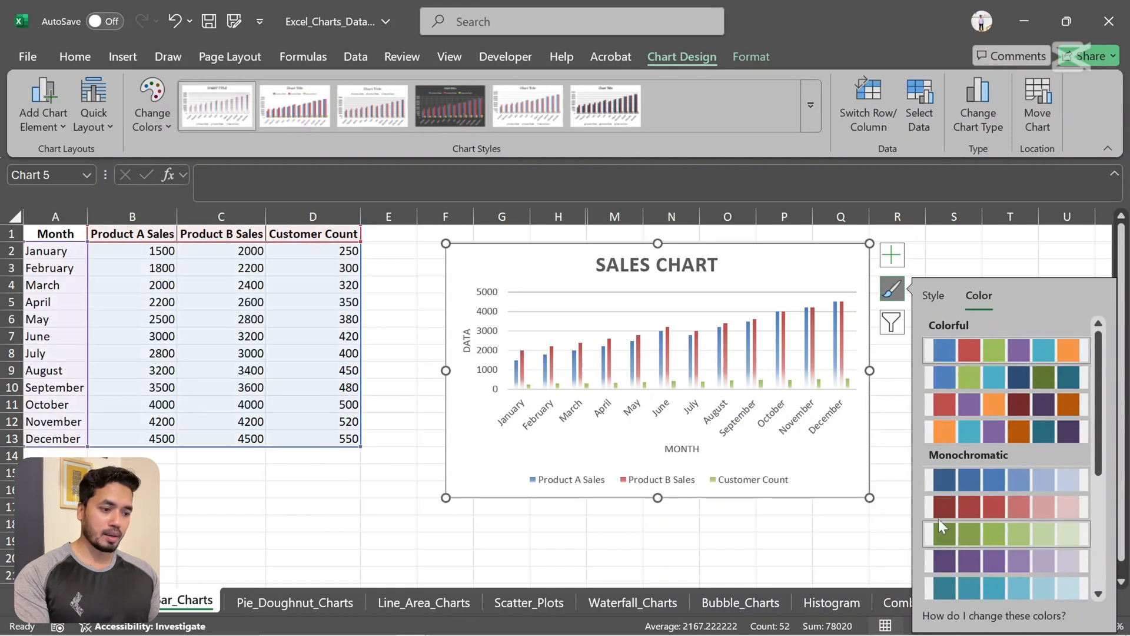
pyautogui.click(995, 502)
pyautogui.scroll(-3, 995, 499)
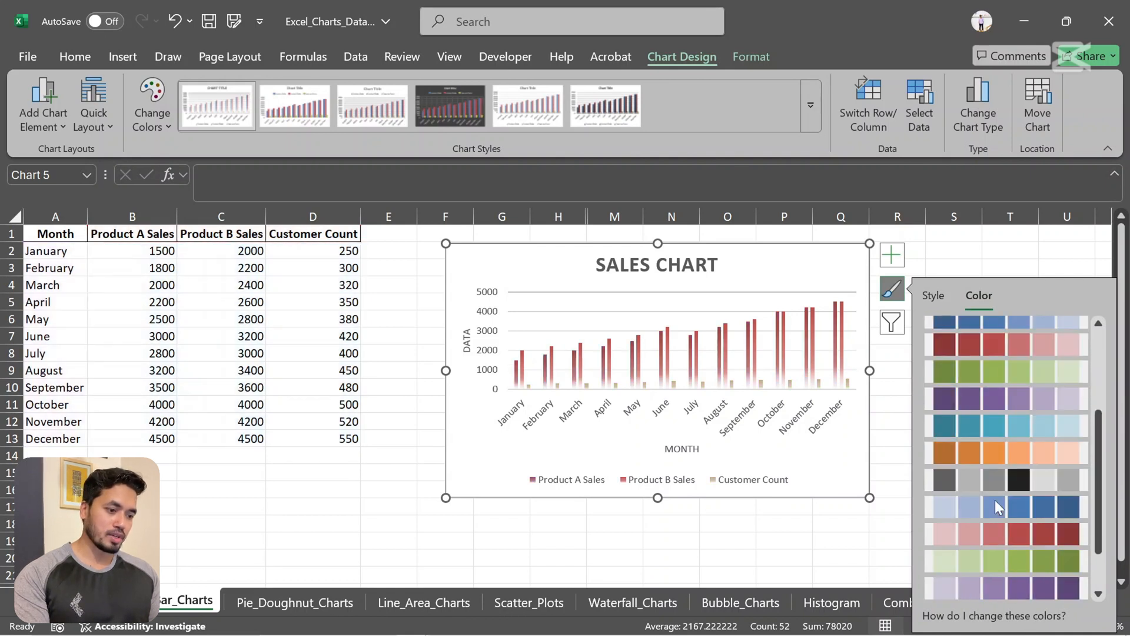
pyautogui.click(990, 371)
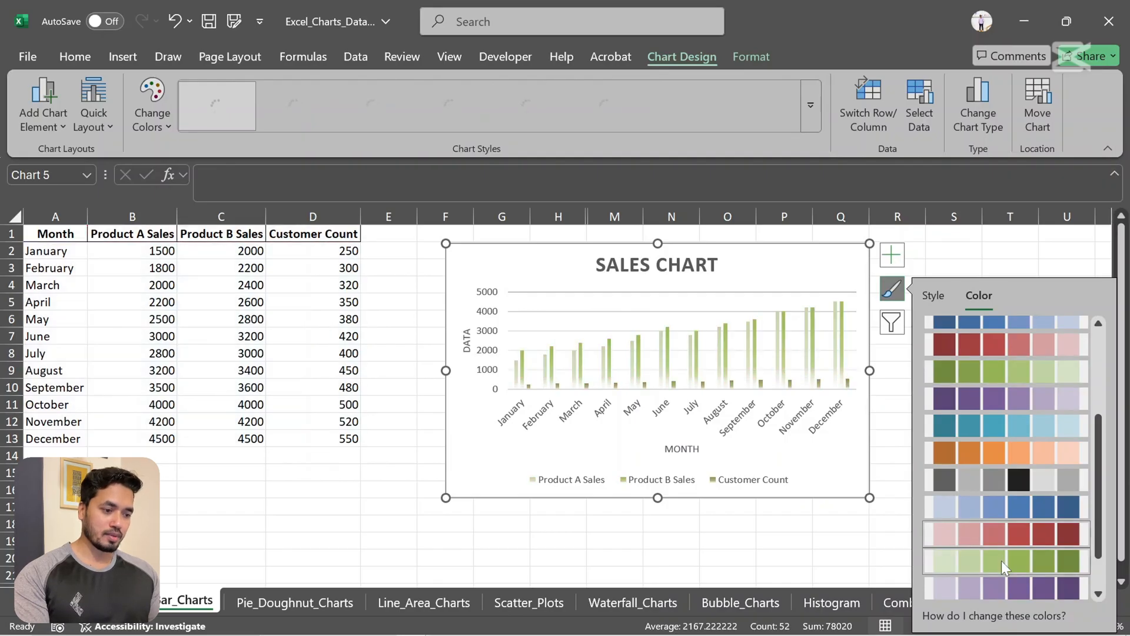
pyautogui.click(995, 346)
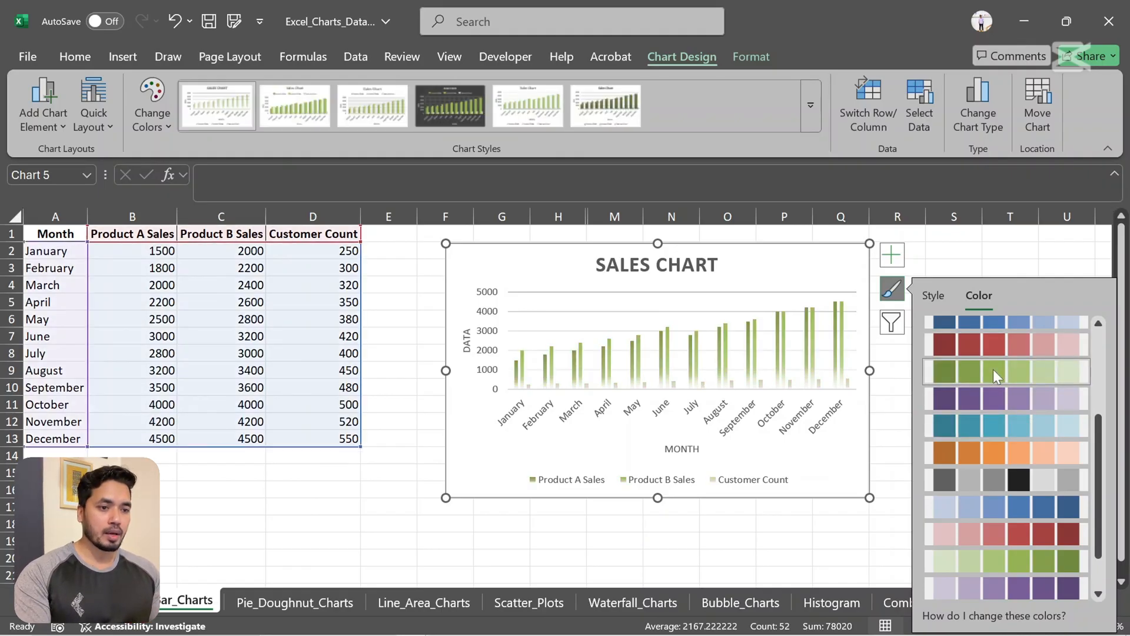
pyautogui.click(987, 370)
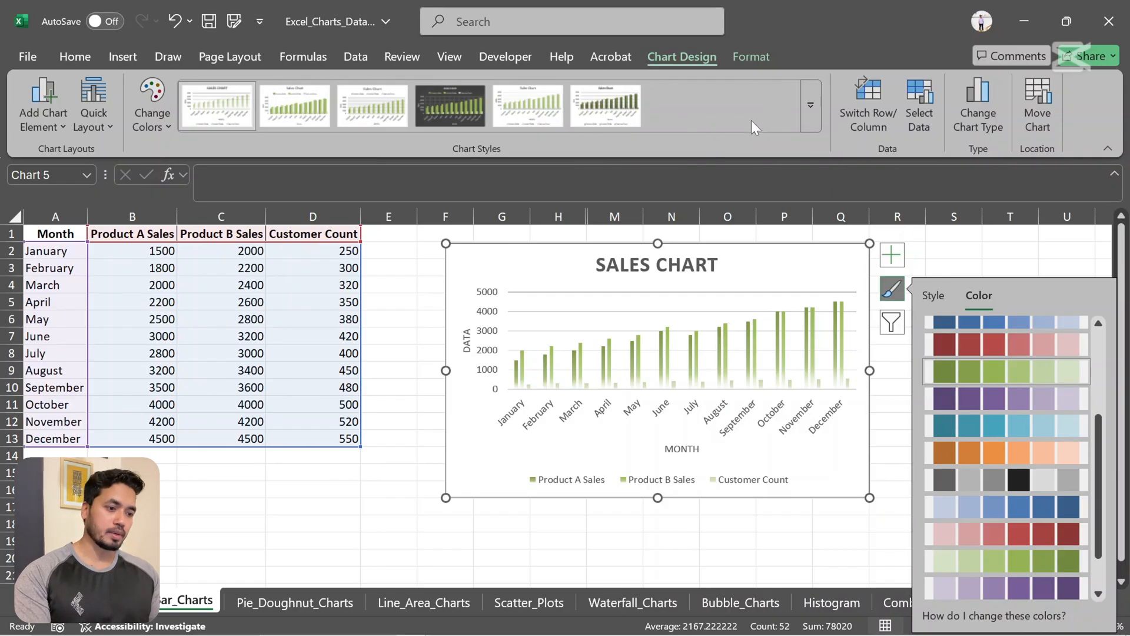
# Filter the Product A Sales series out of the chart, keeping Product B Sales and Customer Count.
pyautogui.click(892, 323)
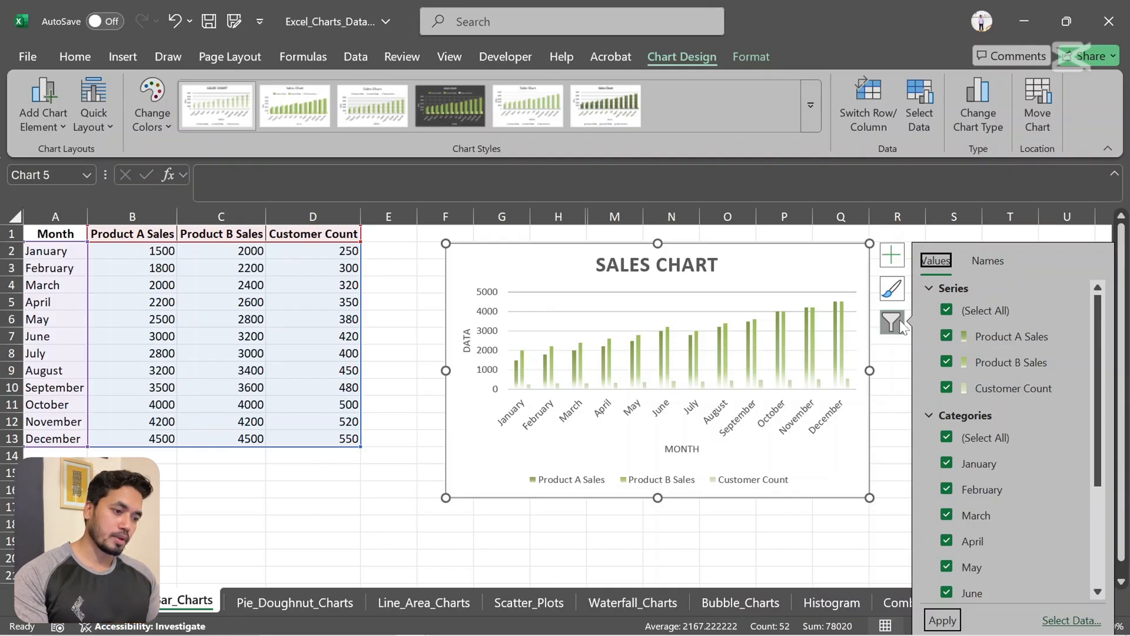
pyautogui.click(945, 337)
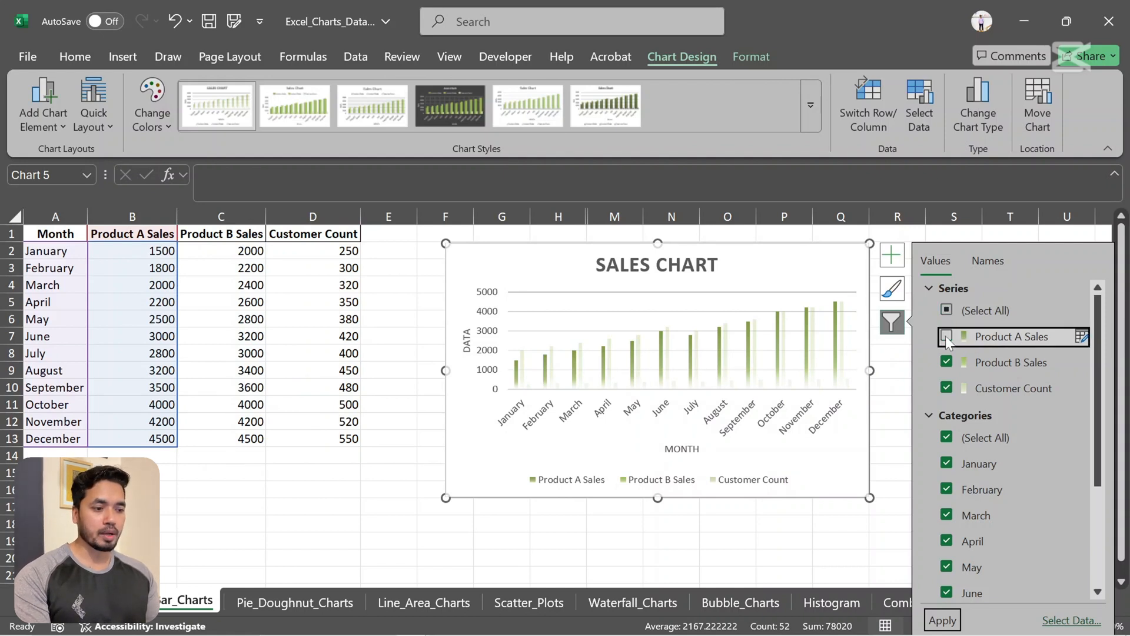
pyautogui.click(942, 622)
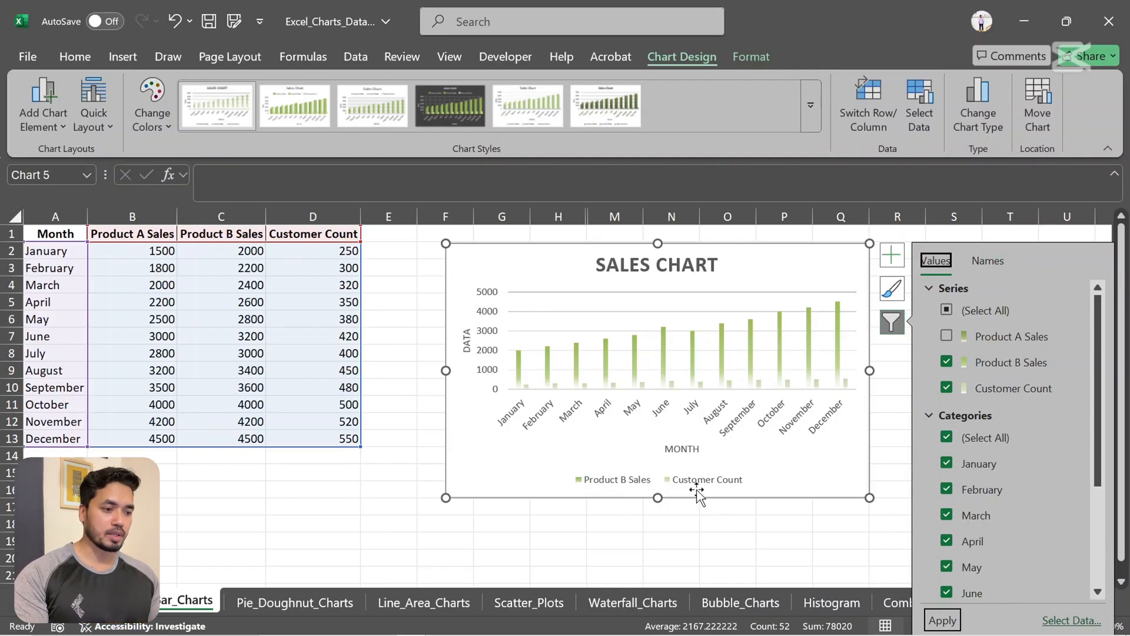
# Try setting the chart's series names to (None), and restore them from Row 1.
pyautogui.click(993, 257)
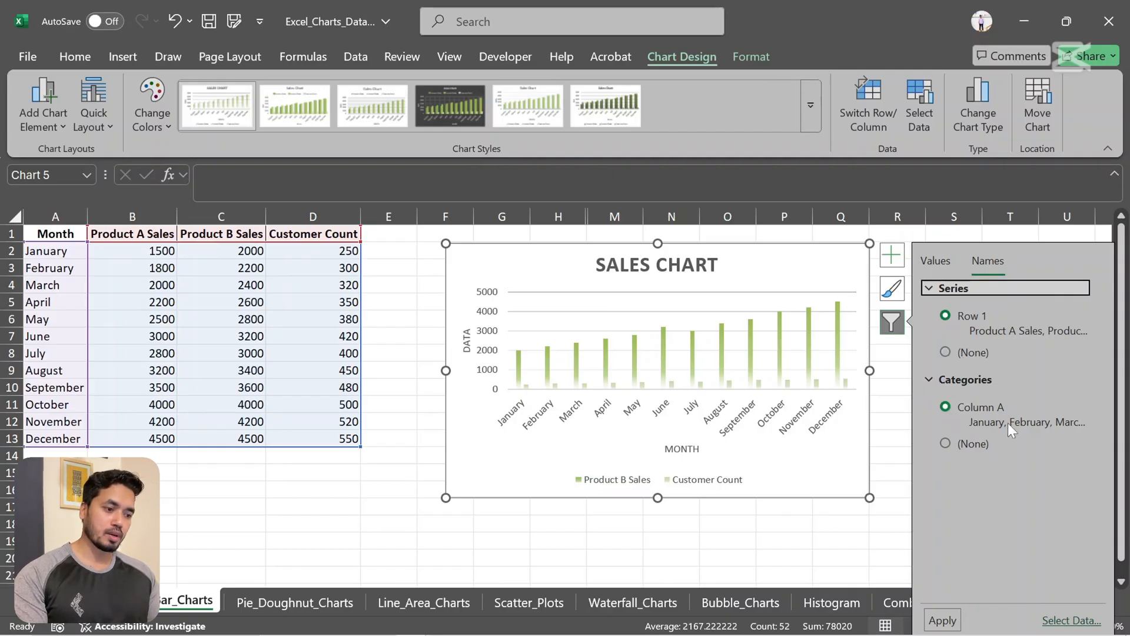
pyautogui.click(946, 353)
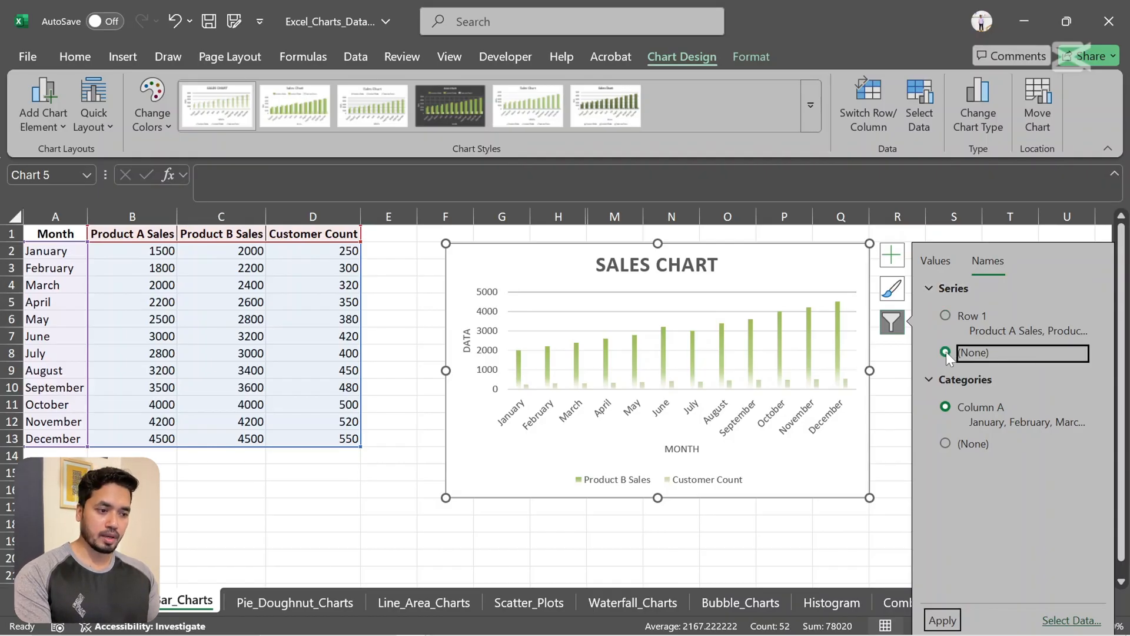
pyautogui.click(942, 620)
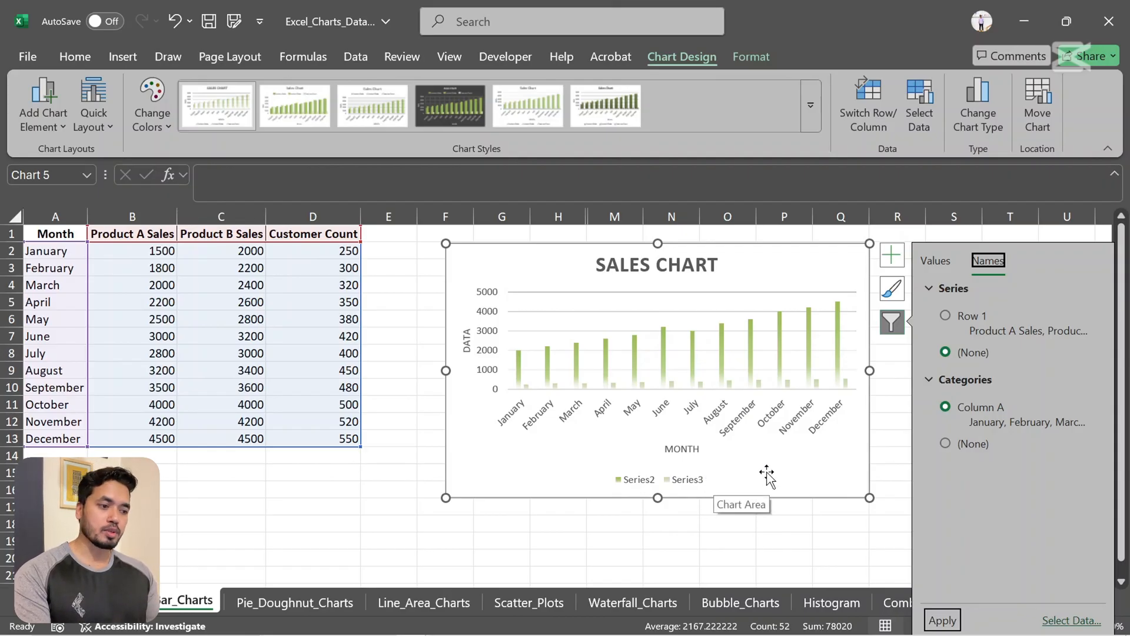
pyautogui.click(945, 316)
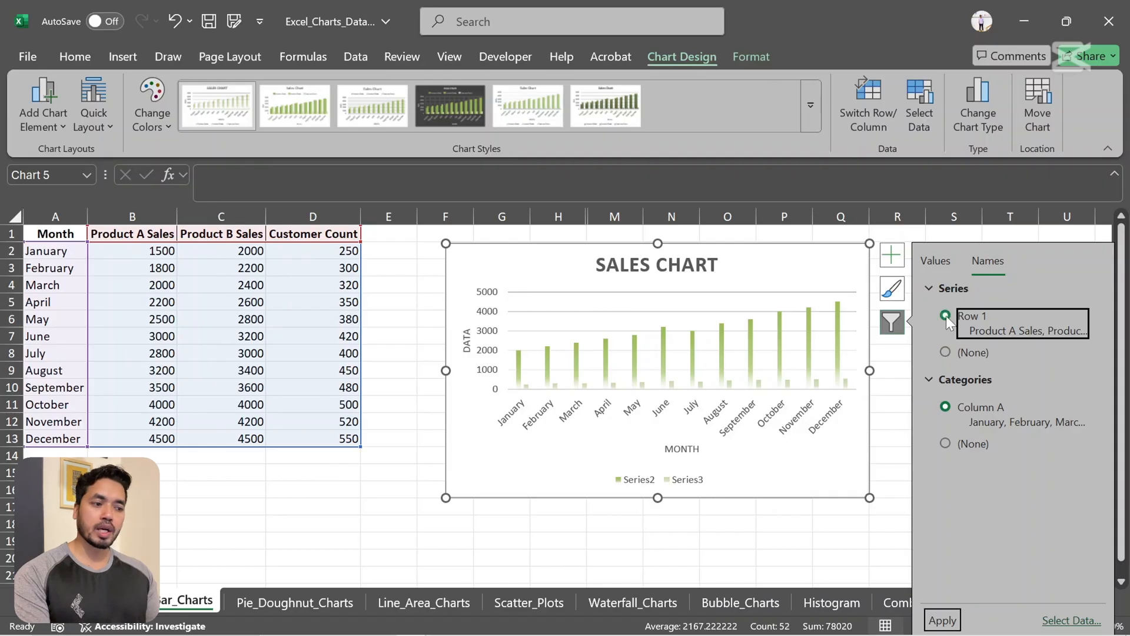
pyautogui.click(943, 621)
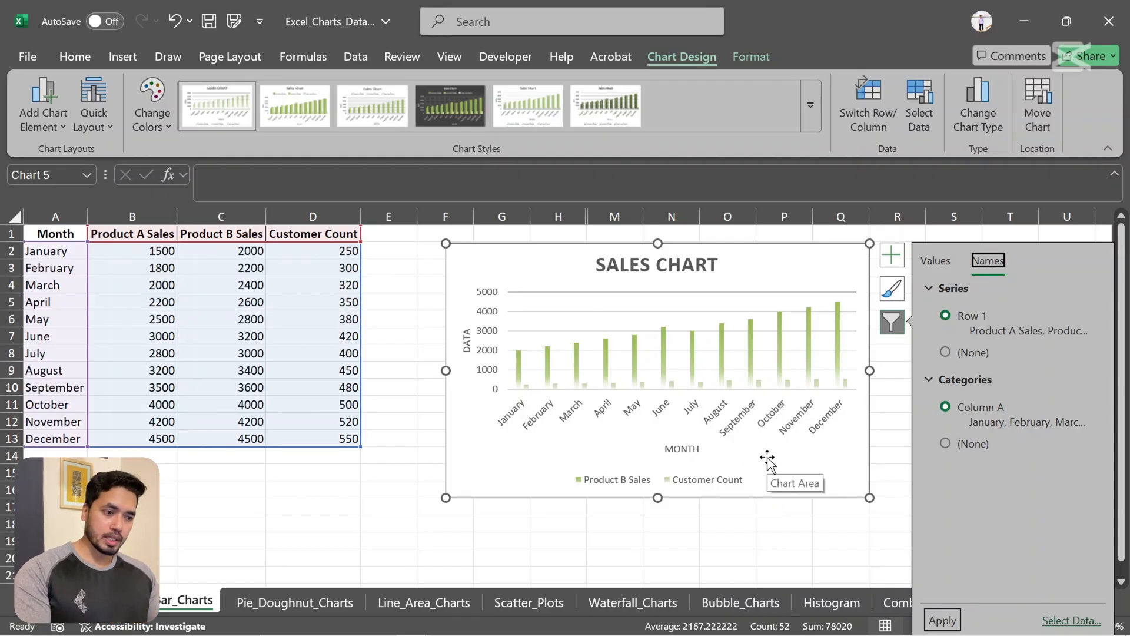
pyautogui.click(804, 469)
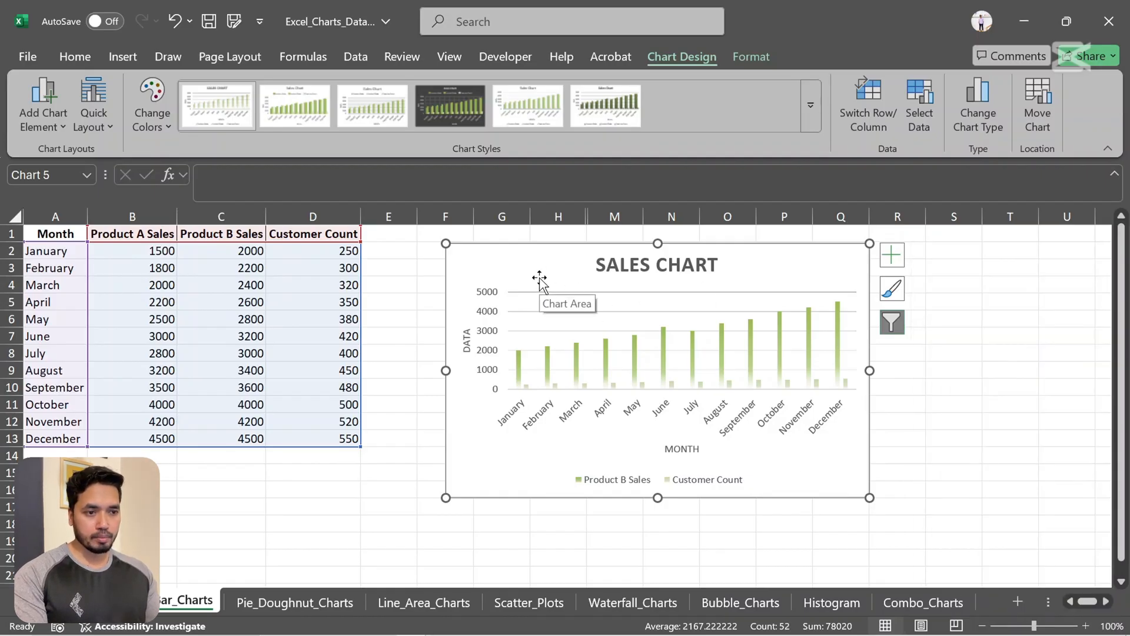
# Open the Format Chart Area options for the sales chart.
pyautogui.click(744, 53)
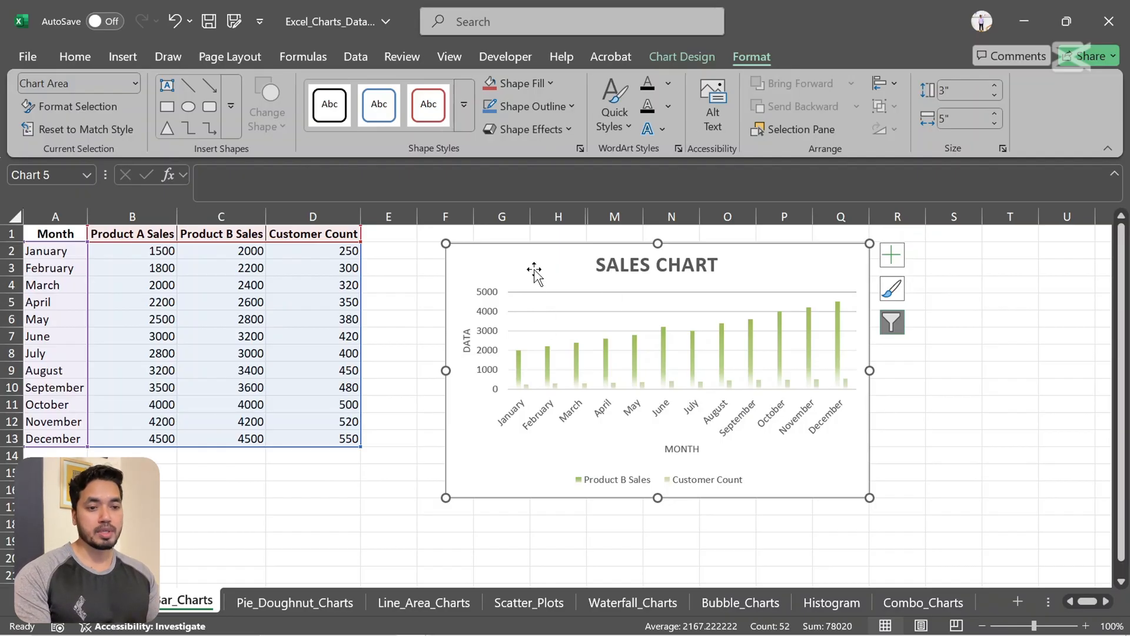
pyautogui.rightClick(533, 269)
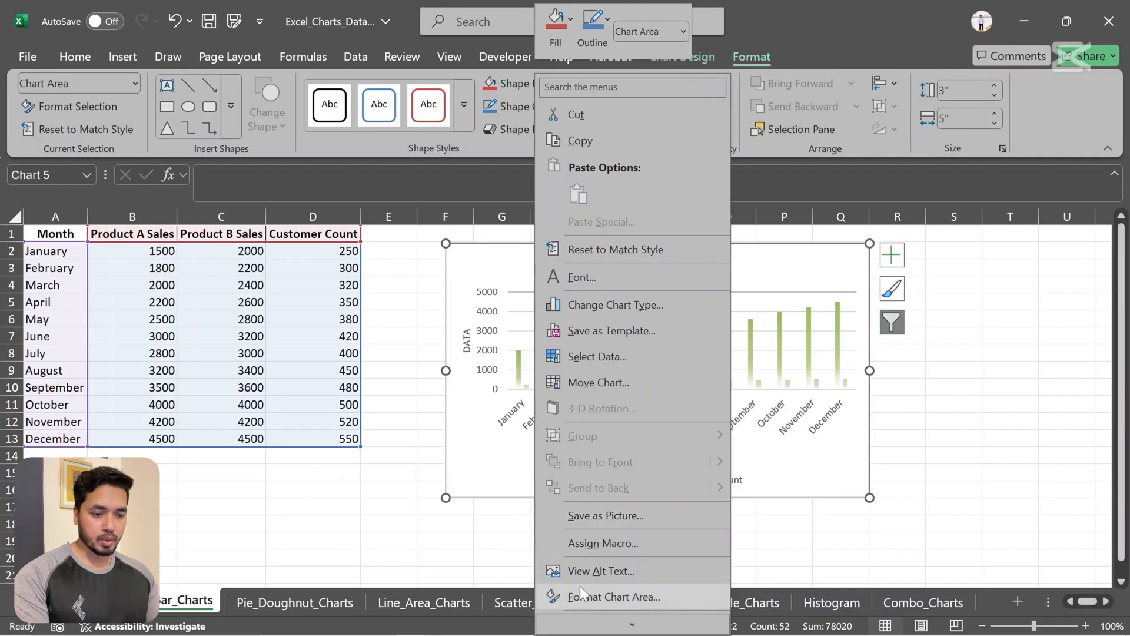
pyautogui.click(631, 598)
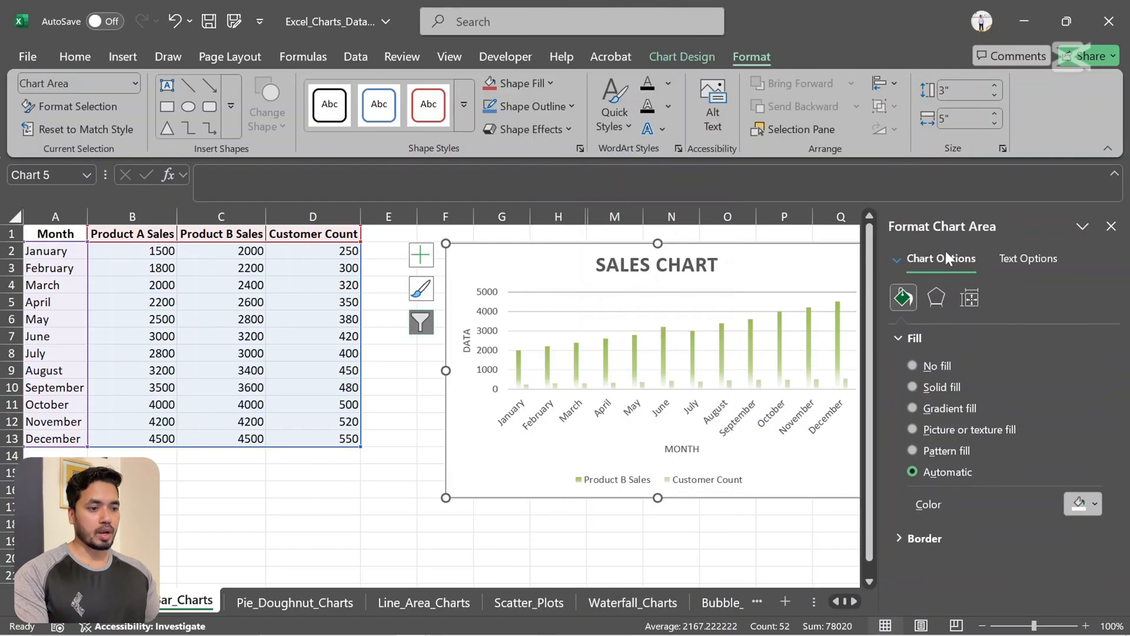
# Collapse the ribbon and the formula bar, and shift the chart toward the data table to show it in full.
pyautogui.click(1107, 150)
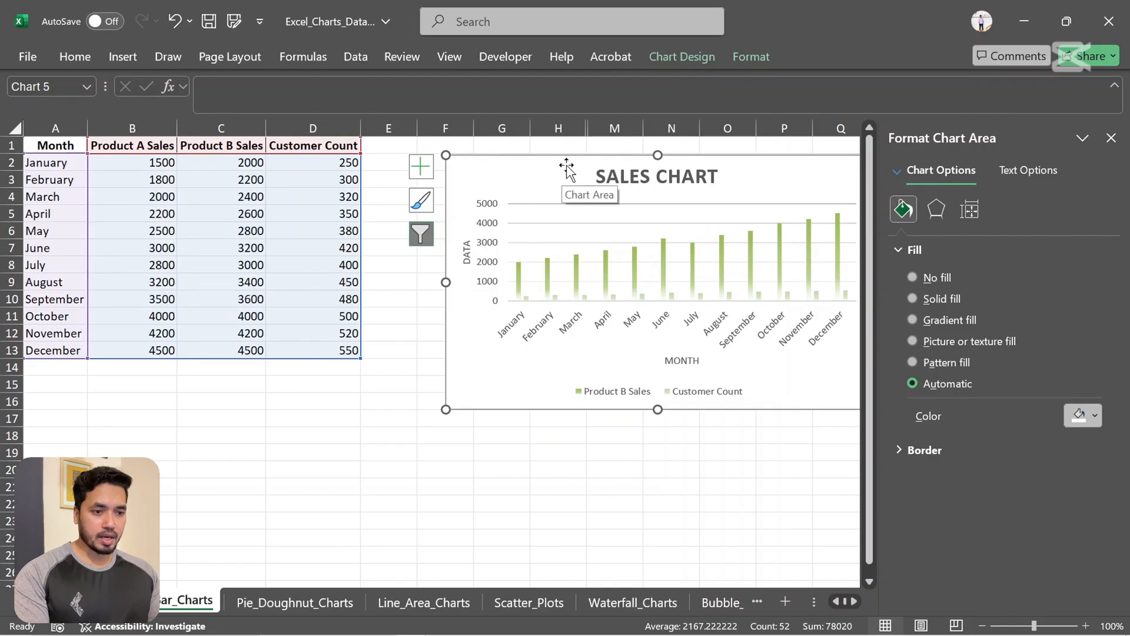
pyautogui.moveTo(568, 171); pyautogui.dragTo(474, 170)
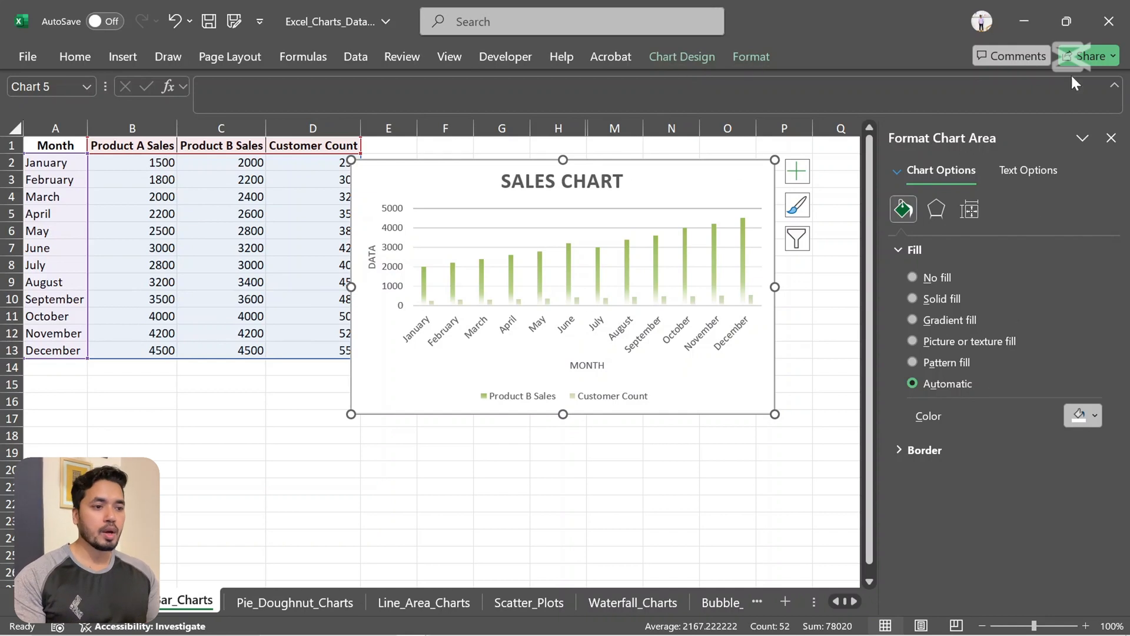
pyautogui.click(1114, 85)
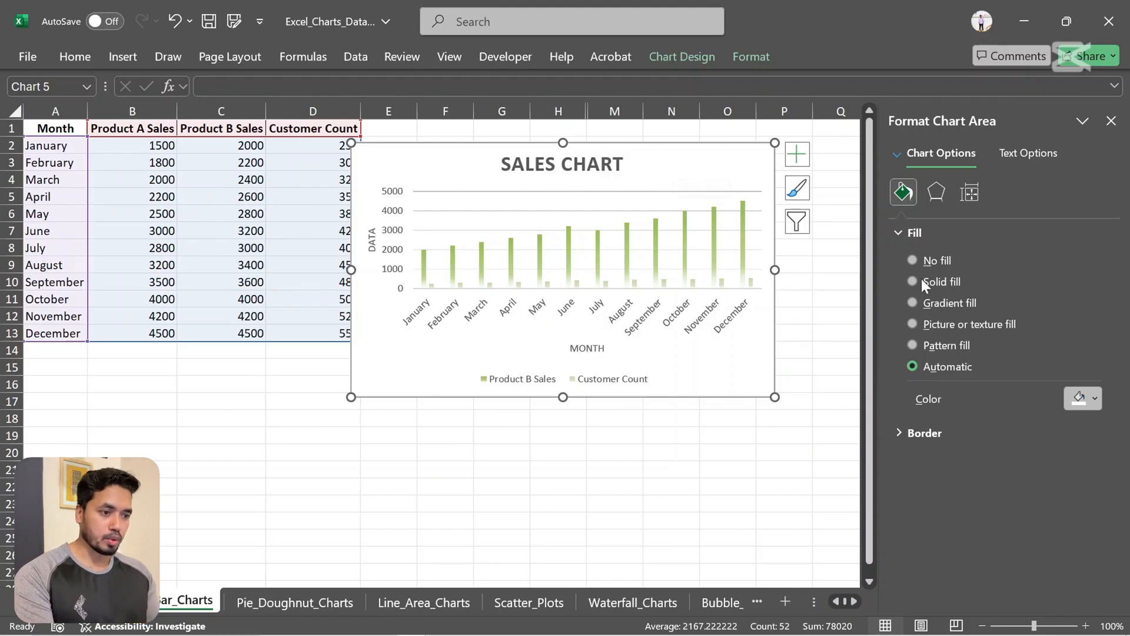
# Try no fill, solid, gradient, picture or texture, and pattern fills on the chart area.
pyautogui.click(911, 260)
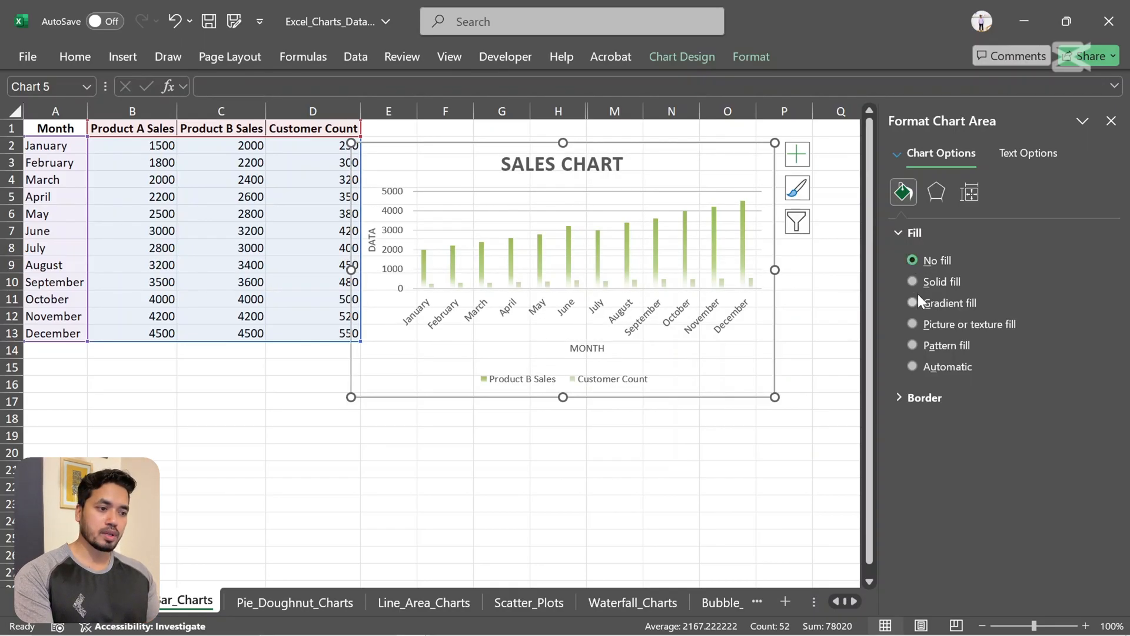
pyautogui.click(913, 281)
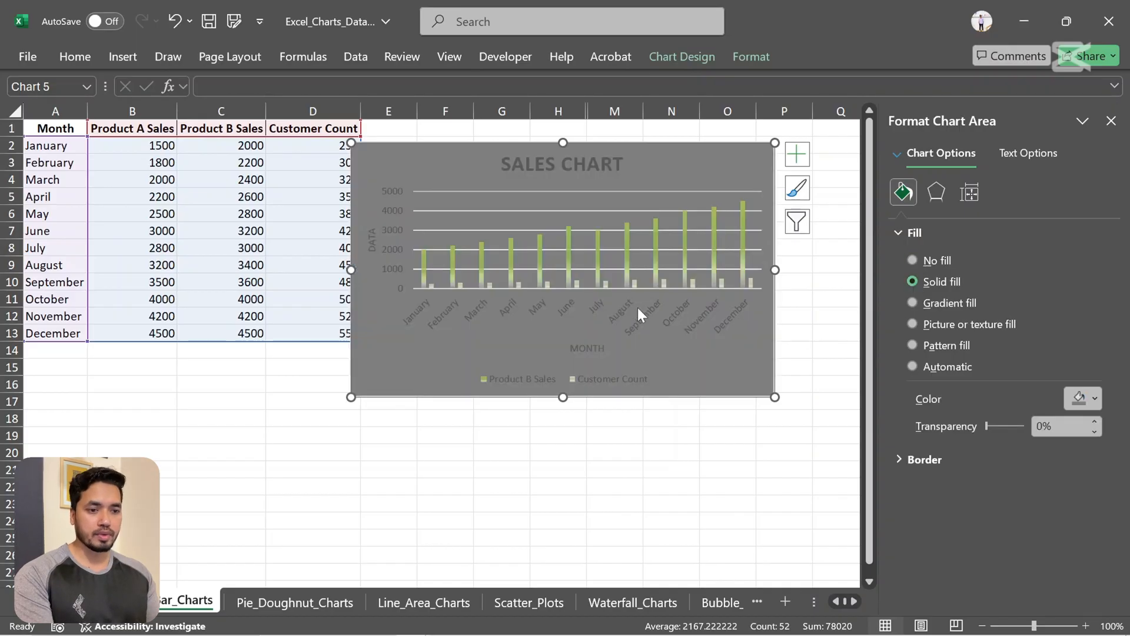
pyautogui.click(913, 302)
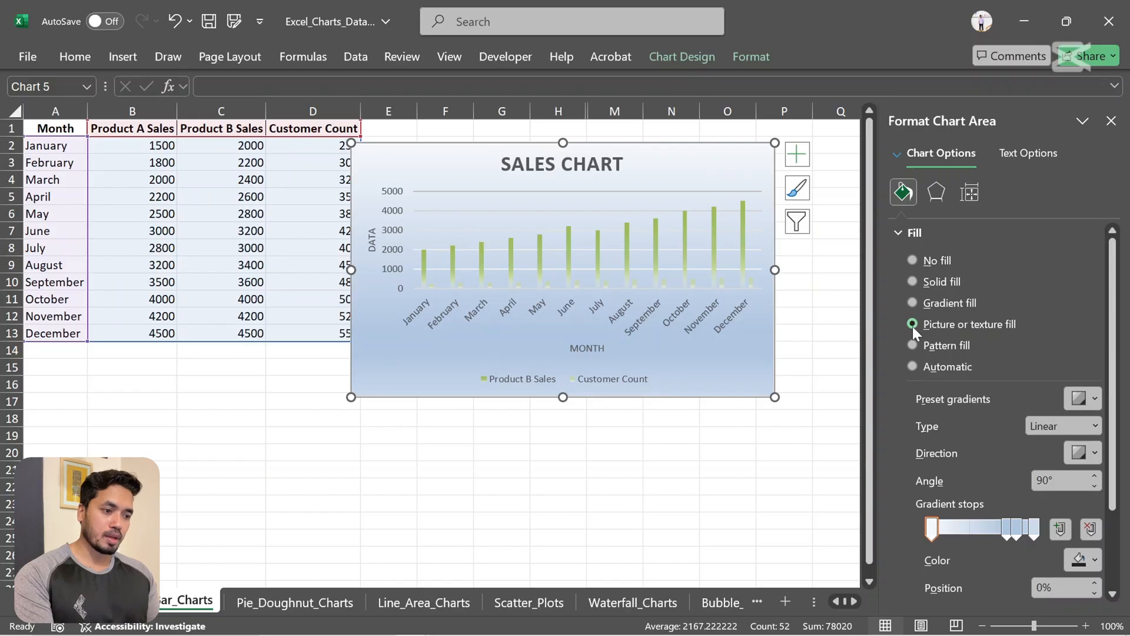
pyautogui.click(913, 325)
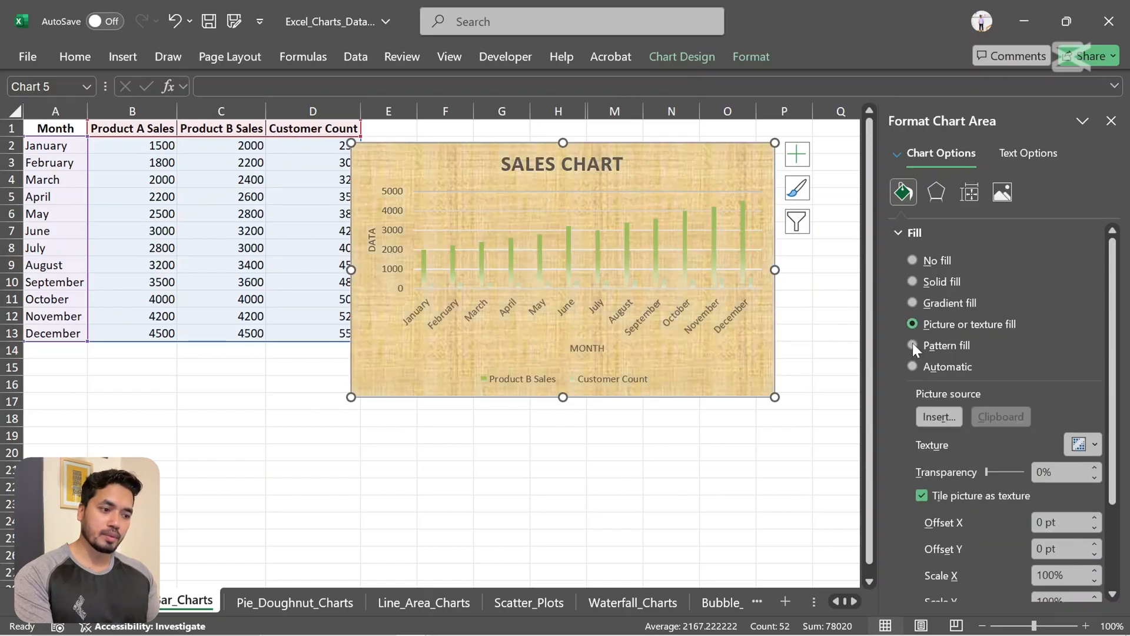
pyautogui.click(912, 345)
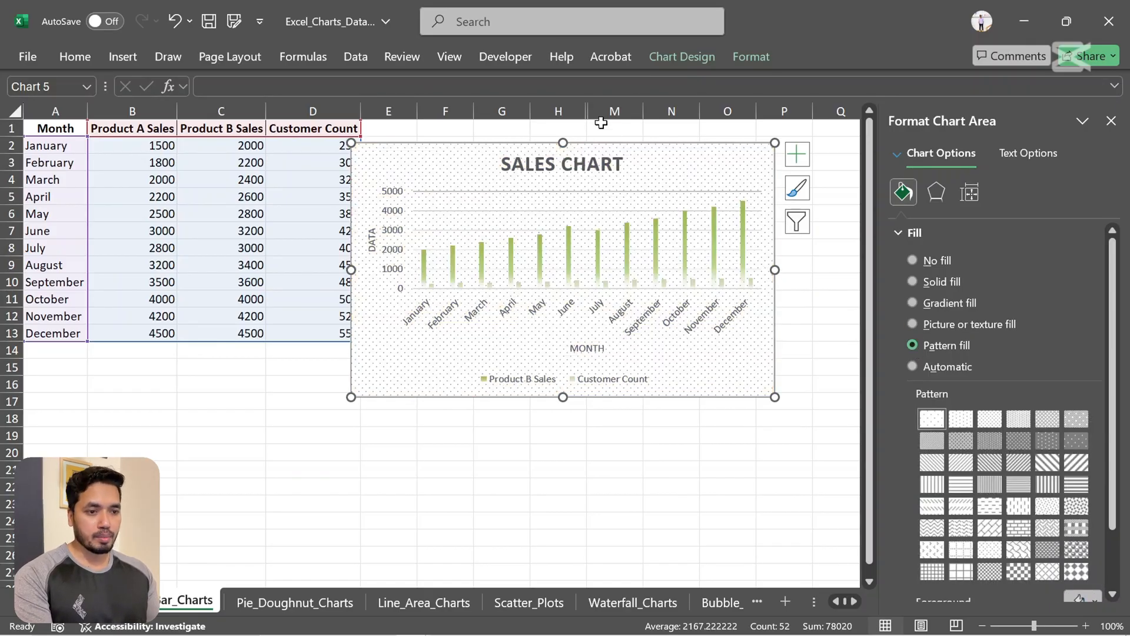
# Move the chart clear of the data table and give the chart area a solid white fill.
pyautogui.moveTo(626, 146); pyautogui.dragTo(667, 194)
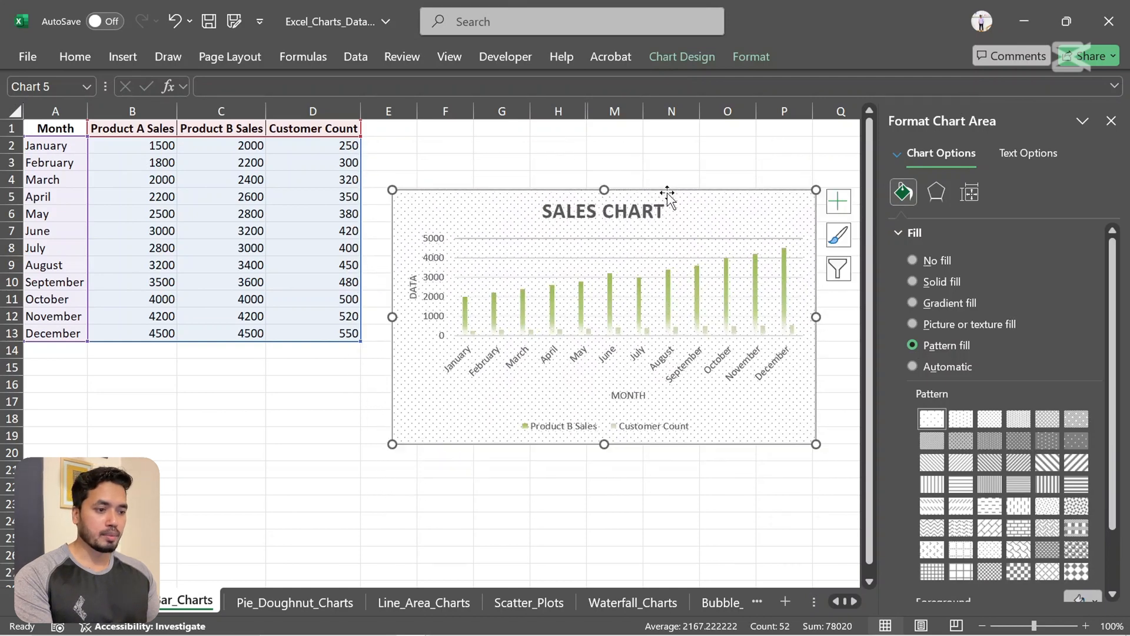
pyautogui.click(914, 282)
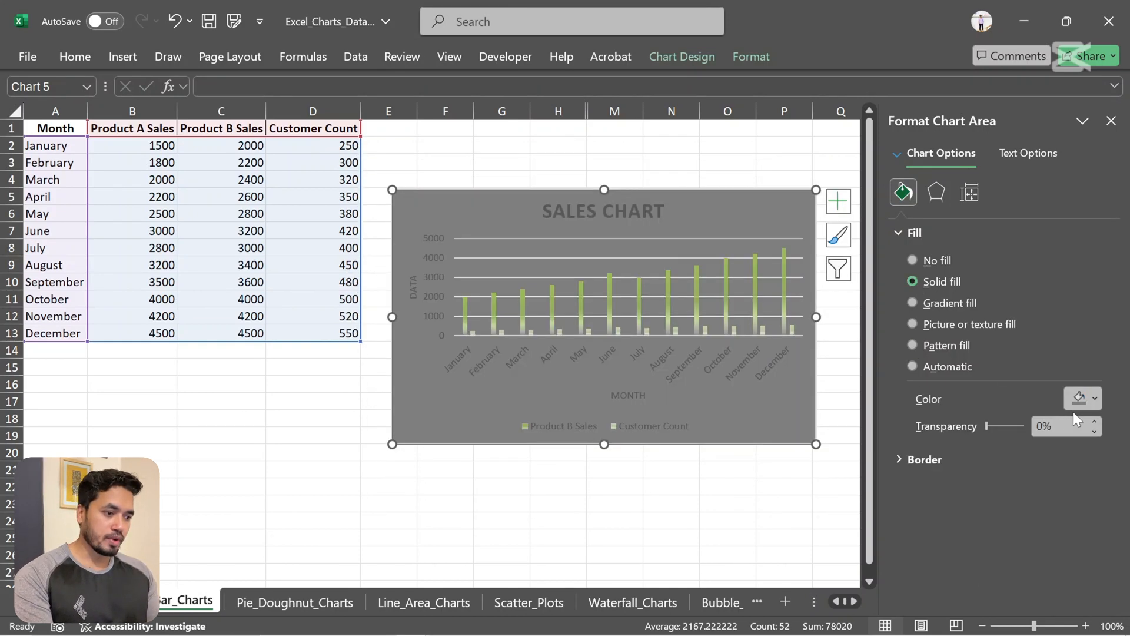
pyautogui.click(1093, 397)
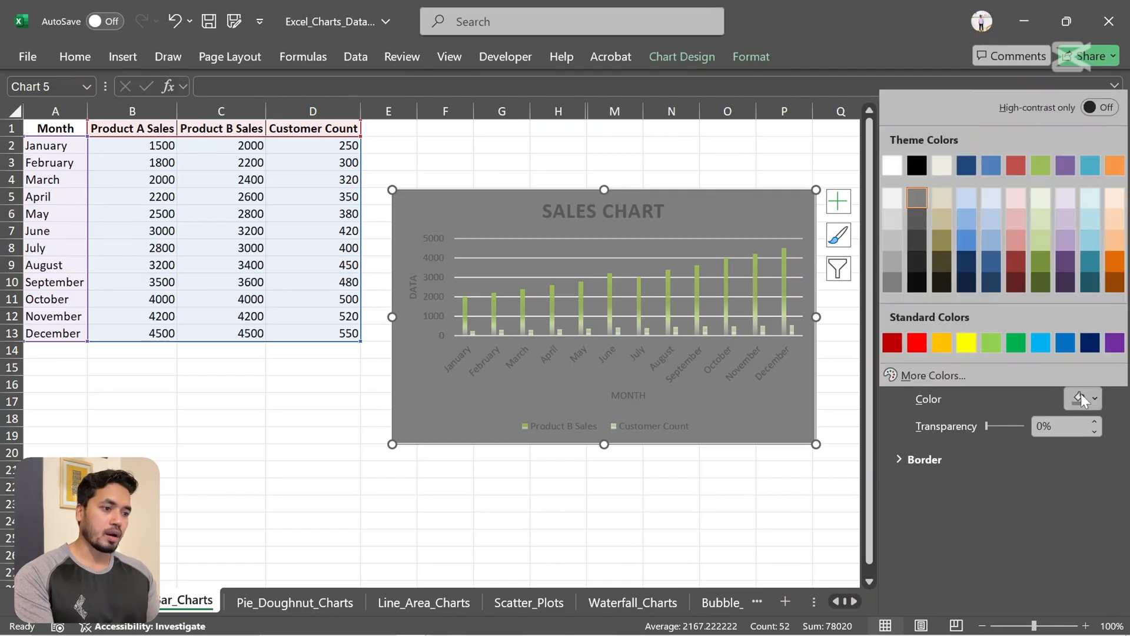
pyautogui.click(891, 166)
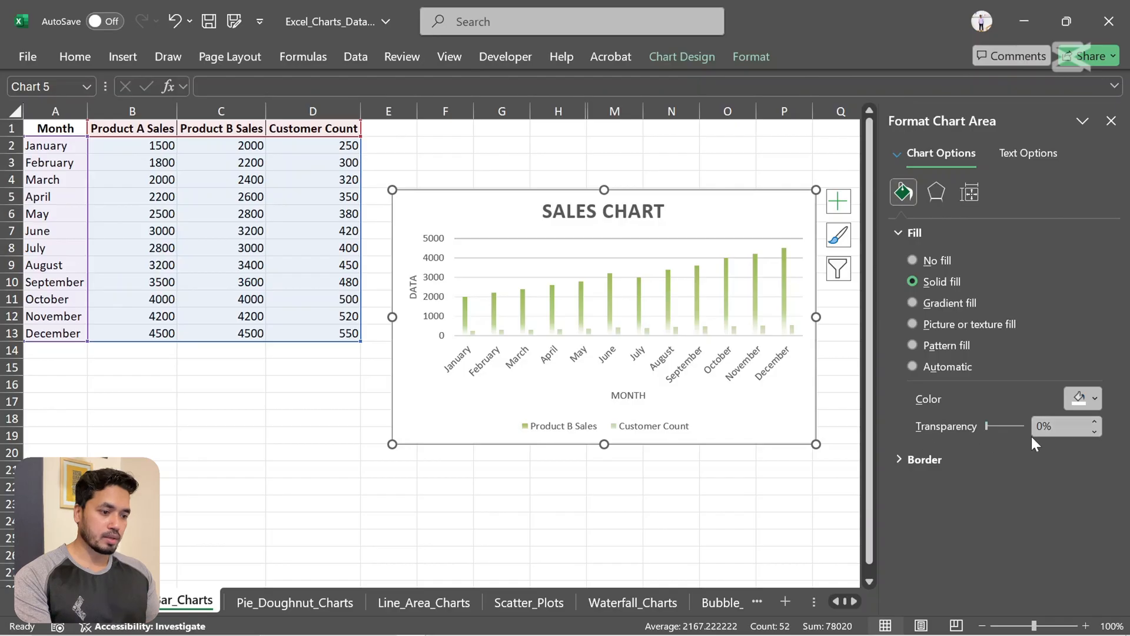
pyautogui.moveTo(988, 426)
pyautogui.mouseDown()
pyautogui.moveTo(1018, 426)
pyautogui.moveTo(970, 426)
pyautogui.moveTo(1022, 425)
pyautogui.moveTo(988, 426)
pyautogui.mouseUp()
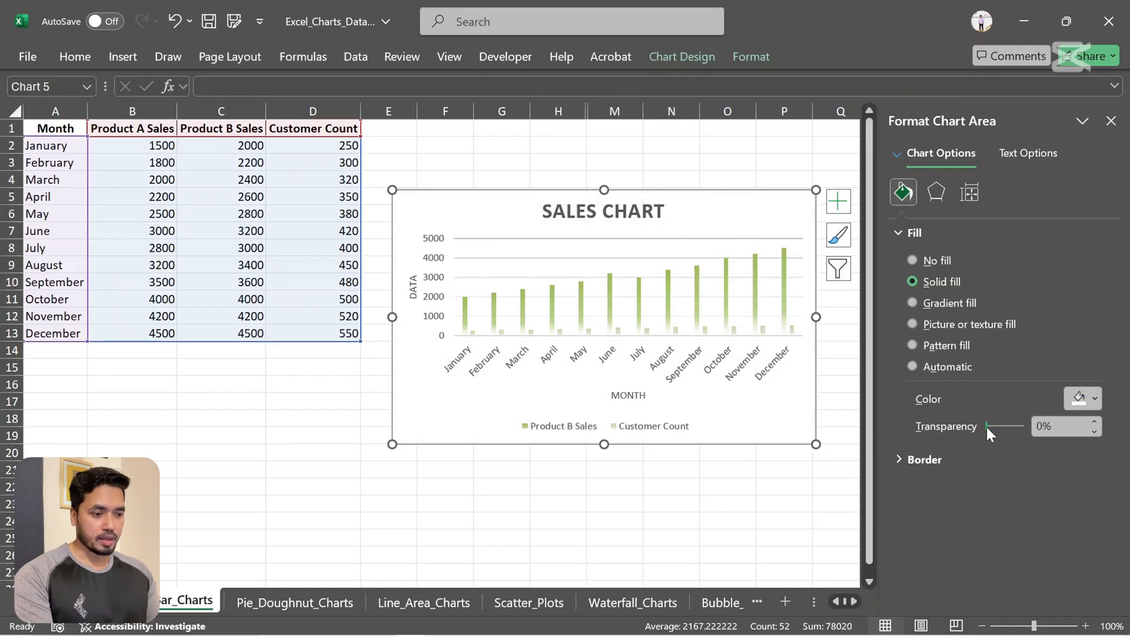
# Try the chart area without a border line, and give it a solid line border in standard red.
pyautogui.click(896, 457)
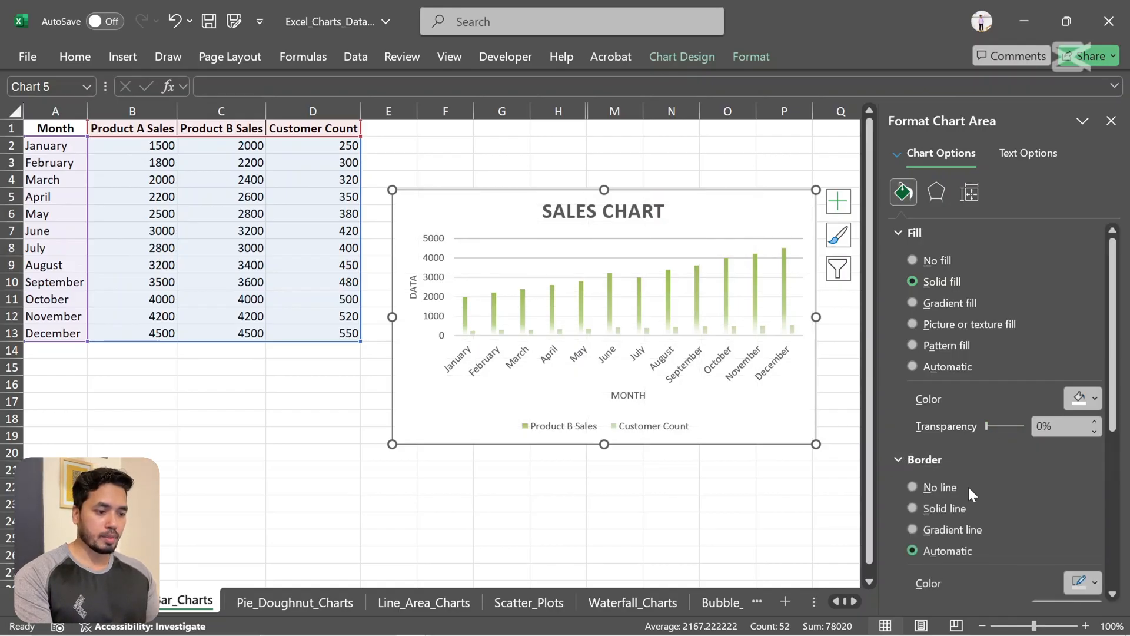
pyautogui.scroll(-1, 968, 495)
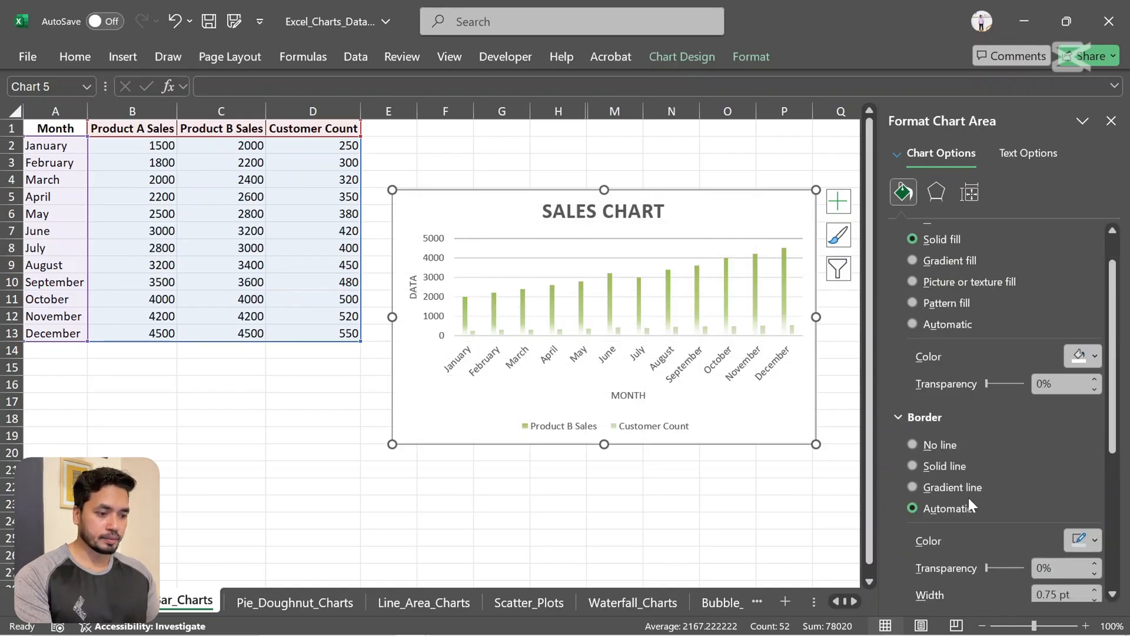
pyautogui.click(912, 443)
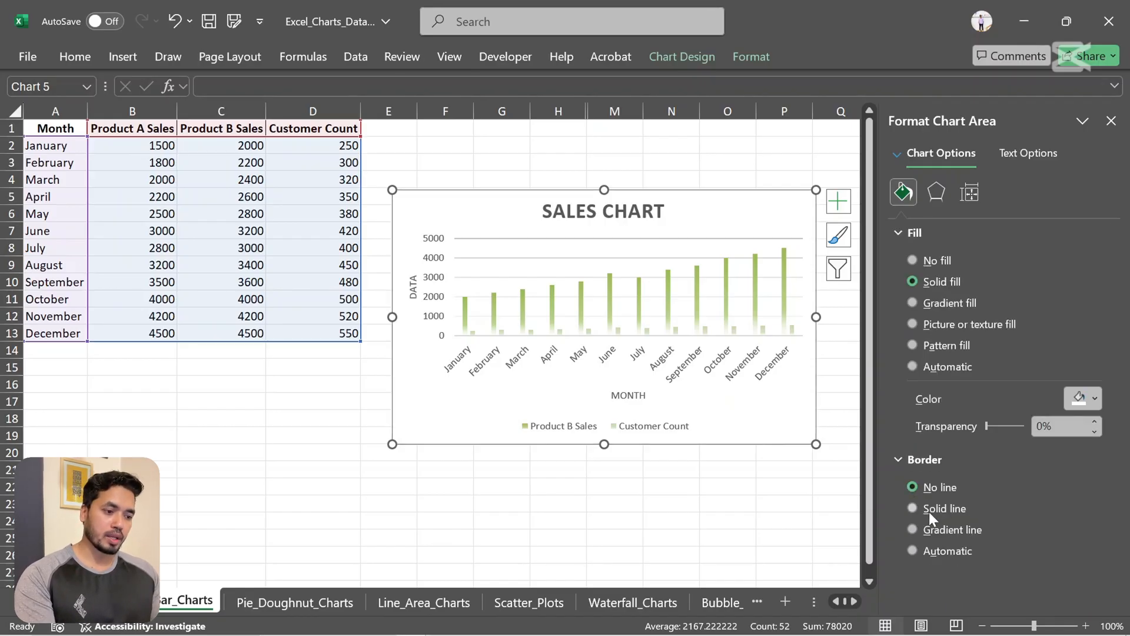
pyautogui.click(912, 508)
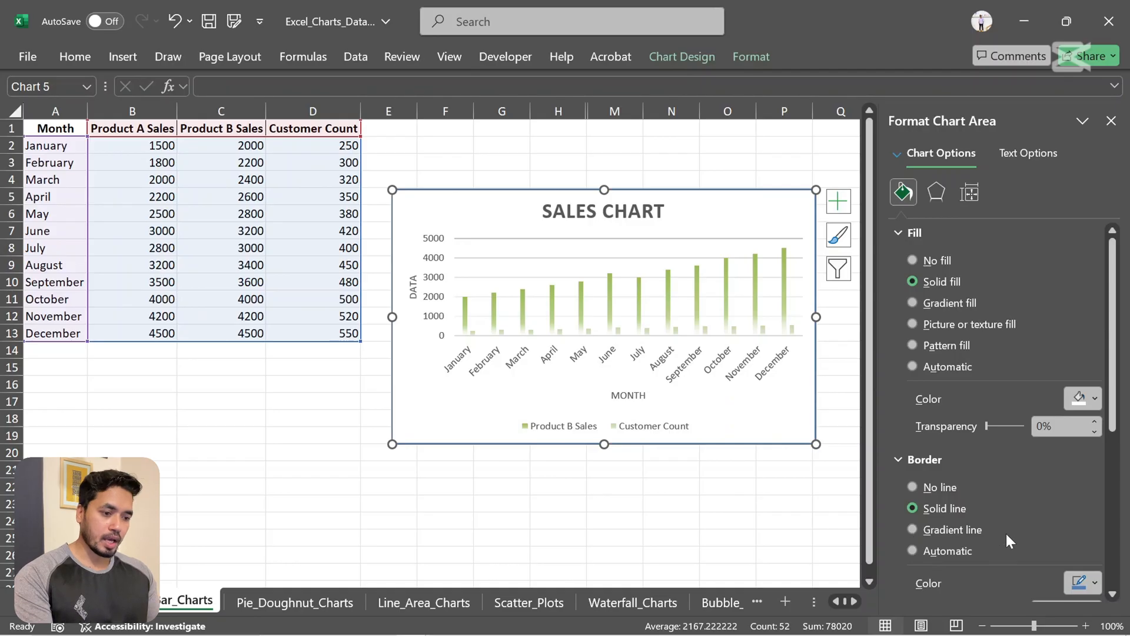
pyautogui.scroll(-3, 1006, 531)
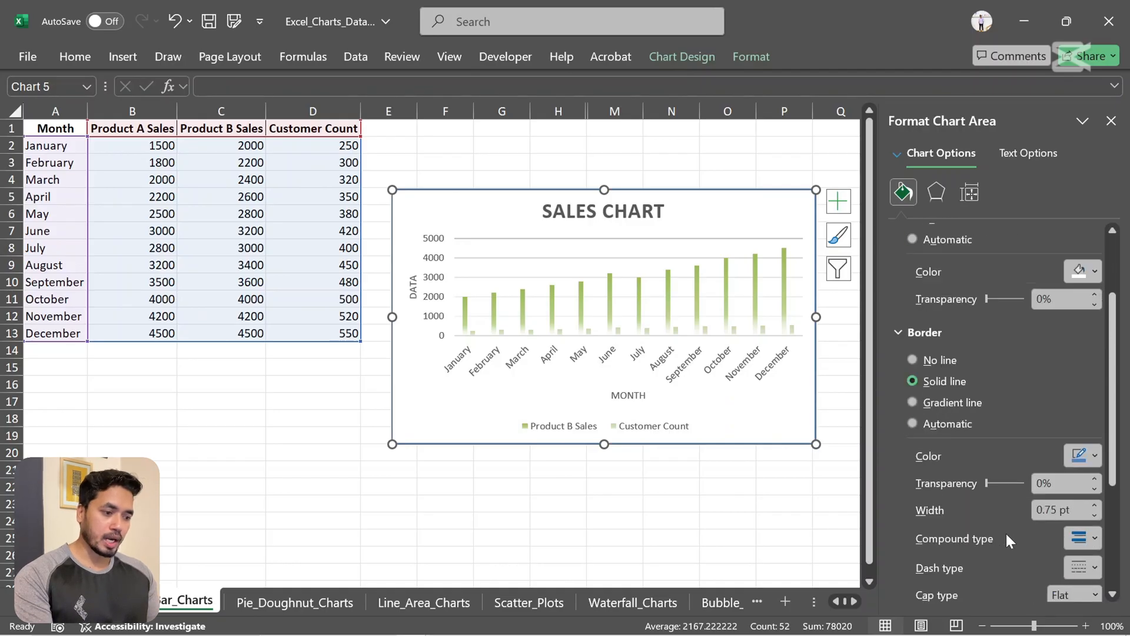
pyautogui.click(1094, 454)
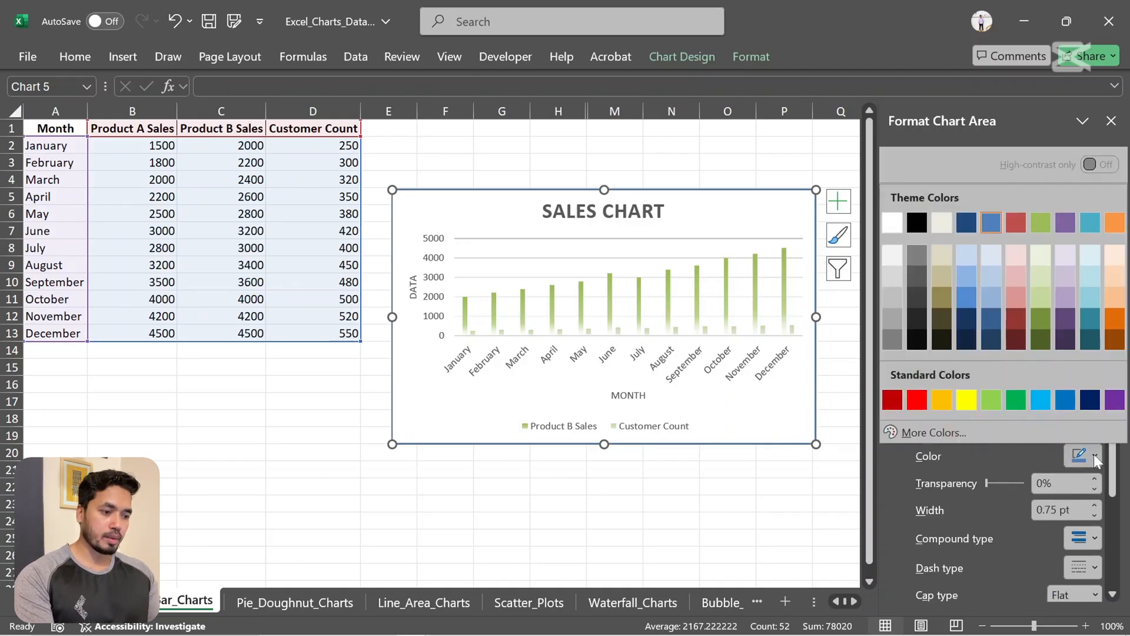
pyautogui.click(916, 400)
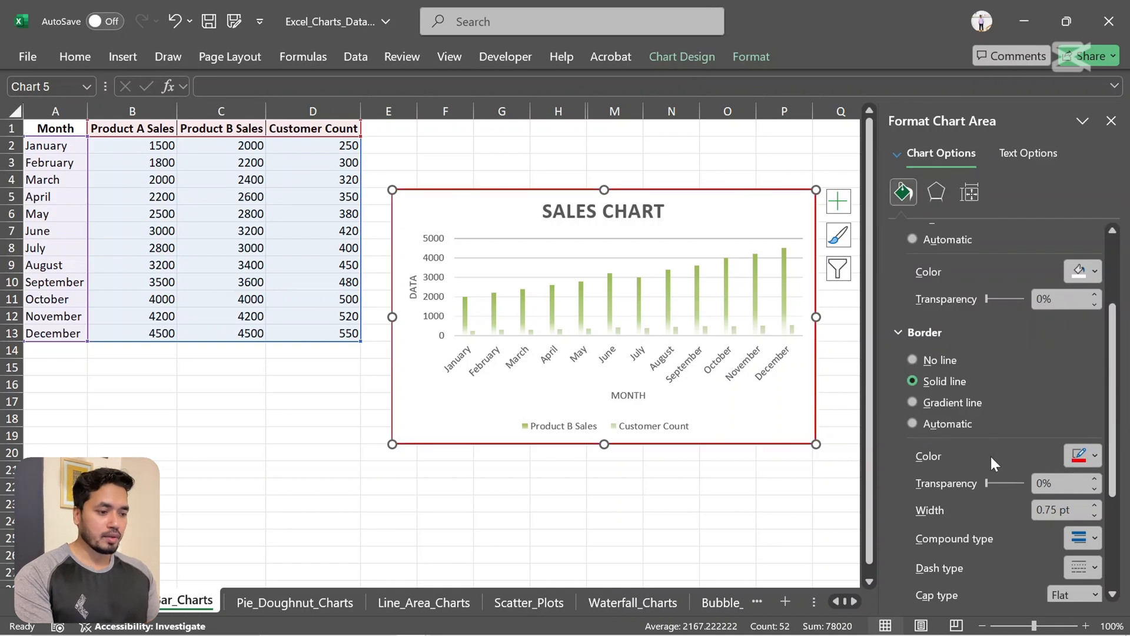
# Set the chart area's border width to 1.25 pt.
pyautogui.scroll(-1, 990, 454)
pyautogui.scroll(-2, 990, 454)
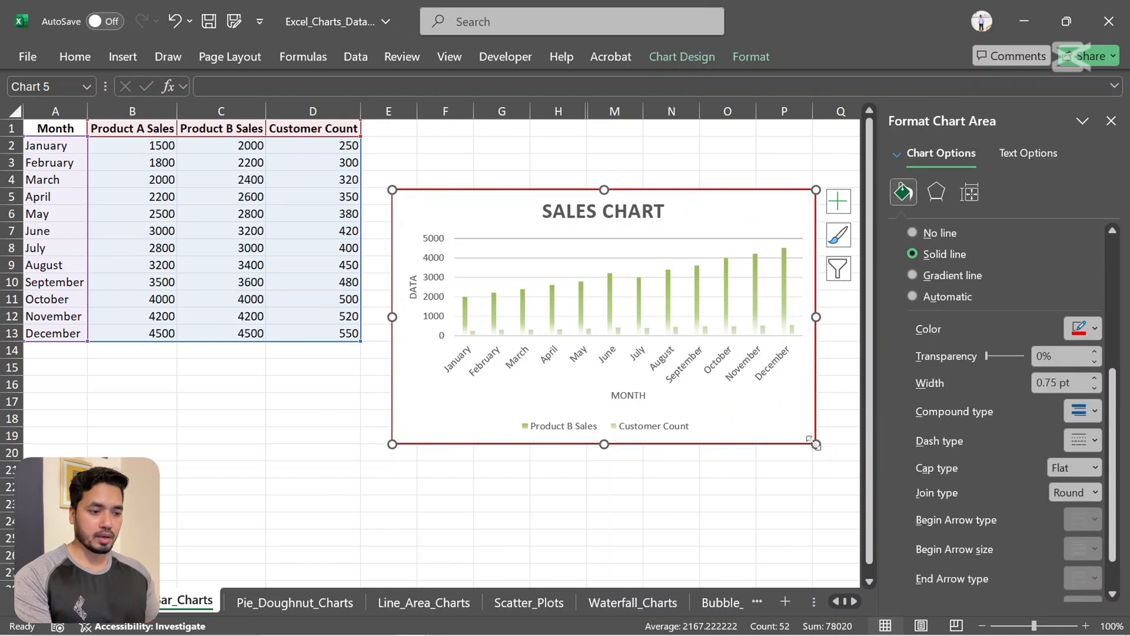
pyautogui.scroll(-1, 1016, 448)
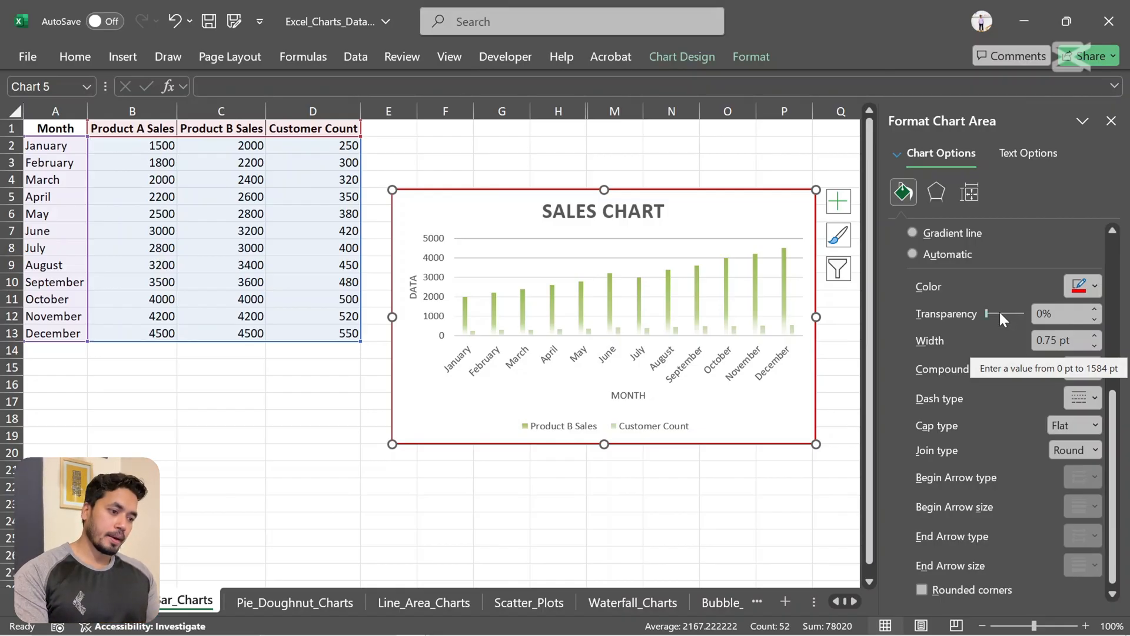
pyautogui.click(1095, 336)
pyautogui.click(1094, 336)
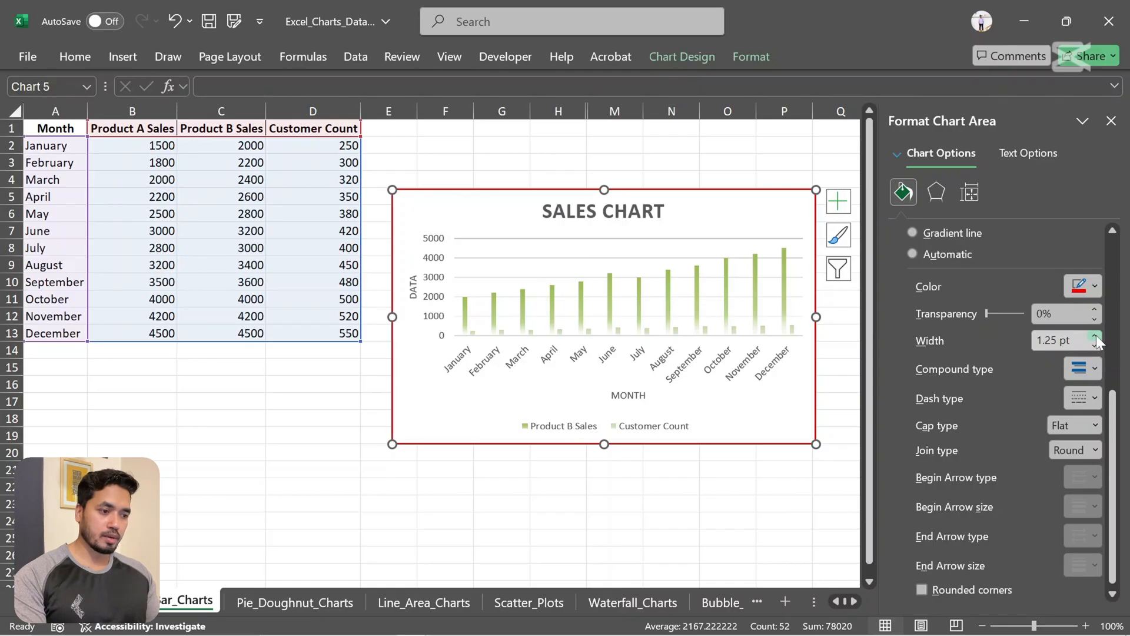
# Try a thicker border line on the chart area, raising its width past 2.75 pt.
pyautogui.click(1095, 336)
pyautogui.click(1095, 336)
pyautogui.click(1095, 336)
pyautogui.click(1095, 336)
pyautogui.click(1095, 336)
pyautogui.click(1095, 336)
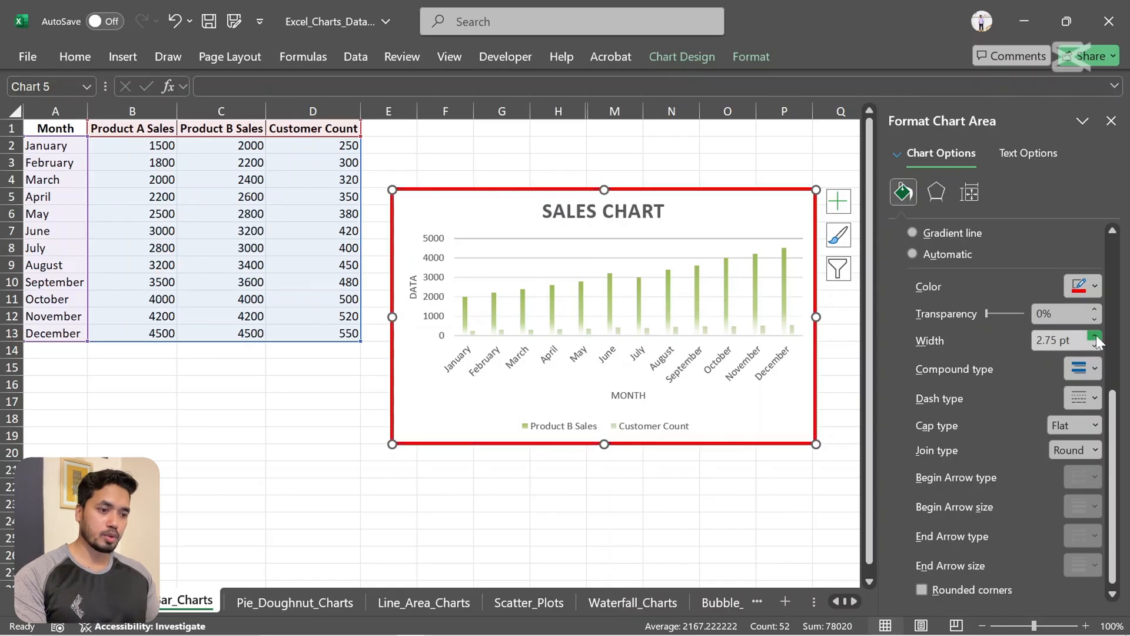
pyautogui.click(1095, 336)
pyautogui.click(1094, 336)
pyautogui.click(1094, 336)
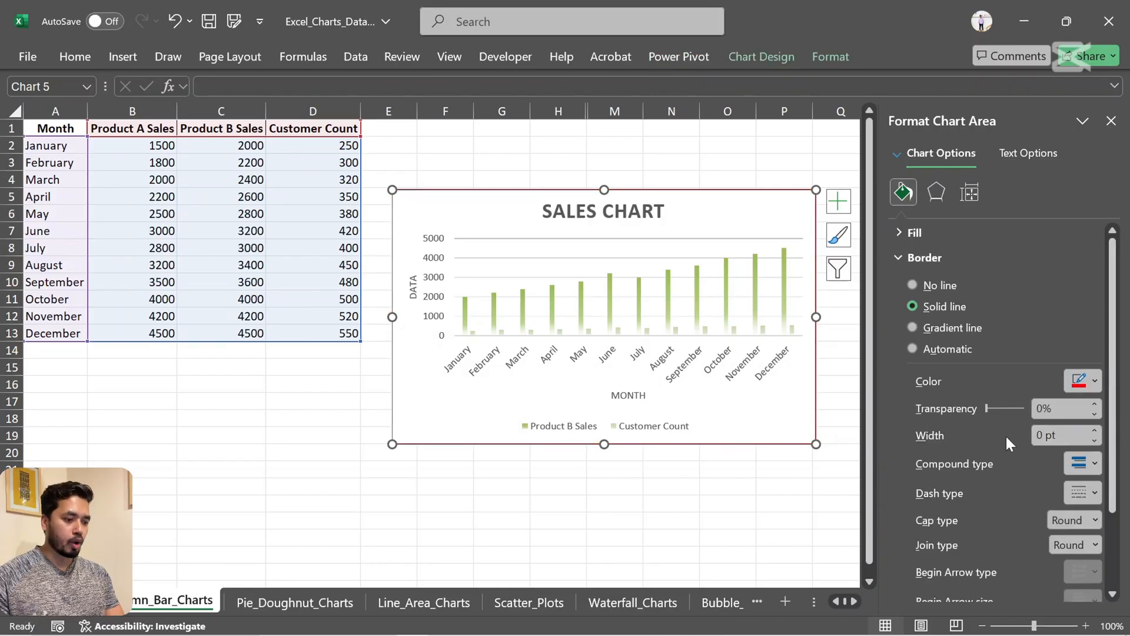
# Set the width of the chart area's solid red border to 3.75 pt.
pyautogui.click(1095, 430)
pyautogui.click(1094, 431)
pyautogui.click(1095, 430)
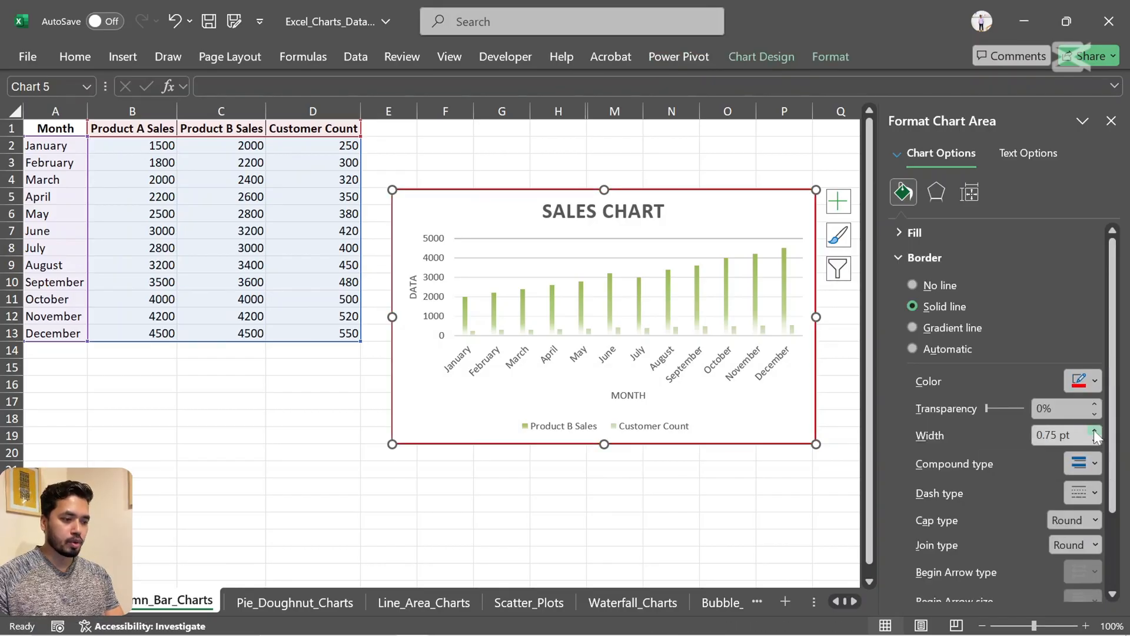
pyautogui.click(1095, 432)
pyautogui.click(1095, 432)
pyautogui.click(1095, 431)
pyautogui.click(1095, 432)
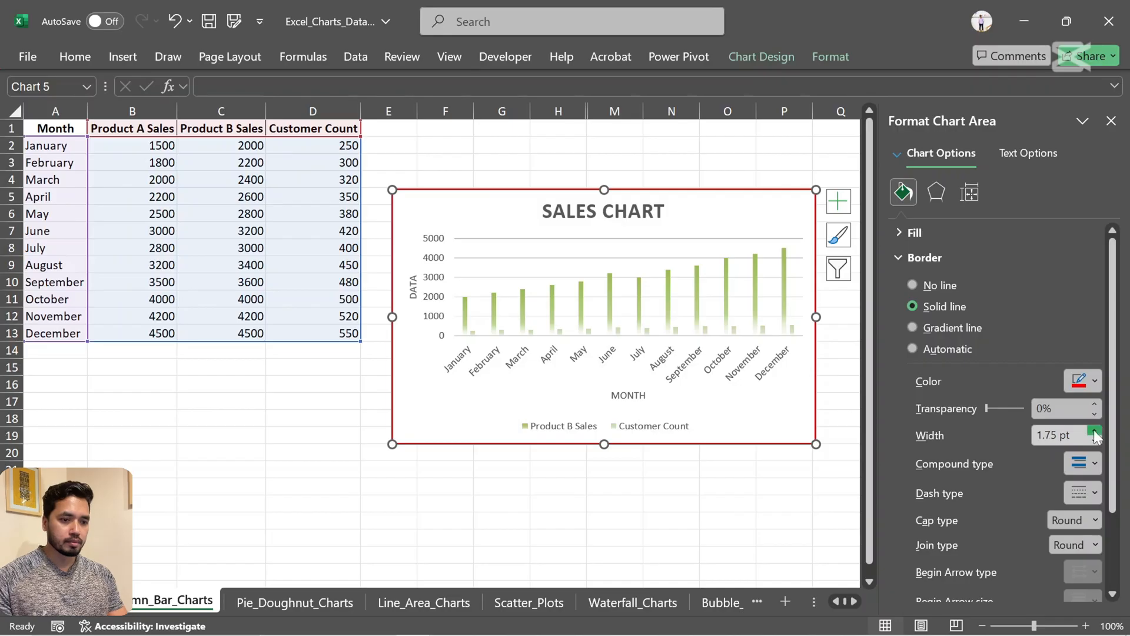
pyautogui.click(1095, 432)
pyautogui.click(1095, 432)
pyautogui.click(1095, 431)
pyautogui.click(1095, 431)
pyautogui.click(1095, 432)
pyautogui.click(1095, 431)
pyautogui.click(1094, 432)
pyautogui.click(1095, 431)
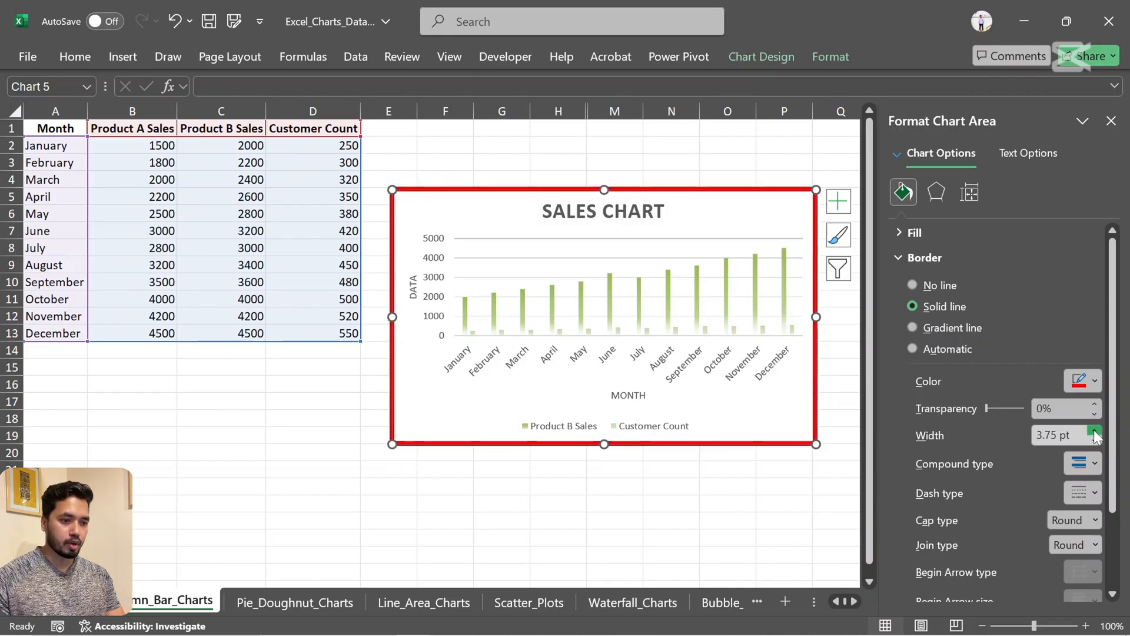
pyautogui.click(1095, 431)
pyautogui.click(1095, 432)
pyautogui.click(1095, 432)
pyautogui.click(1095, 432)
pyautogui.click(1095, 440)
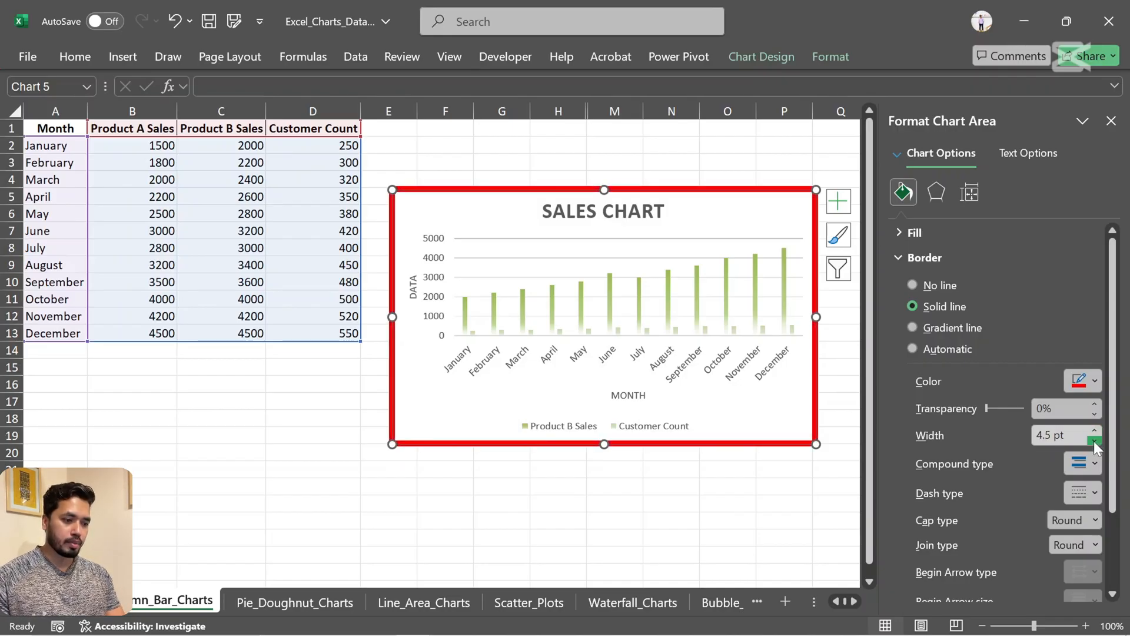
pyautogui.click(1095, 440)
pyautogui.click(1095, 441)
pyautogui.click(1095, 441)
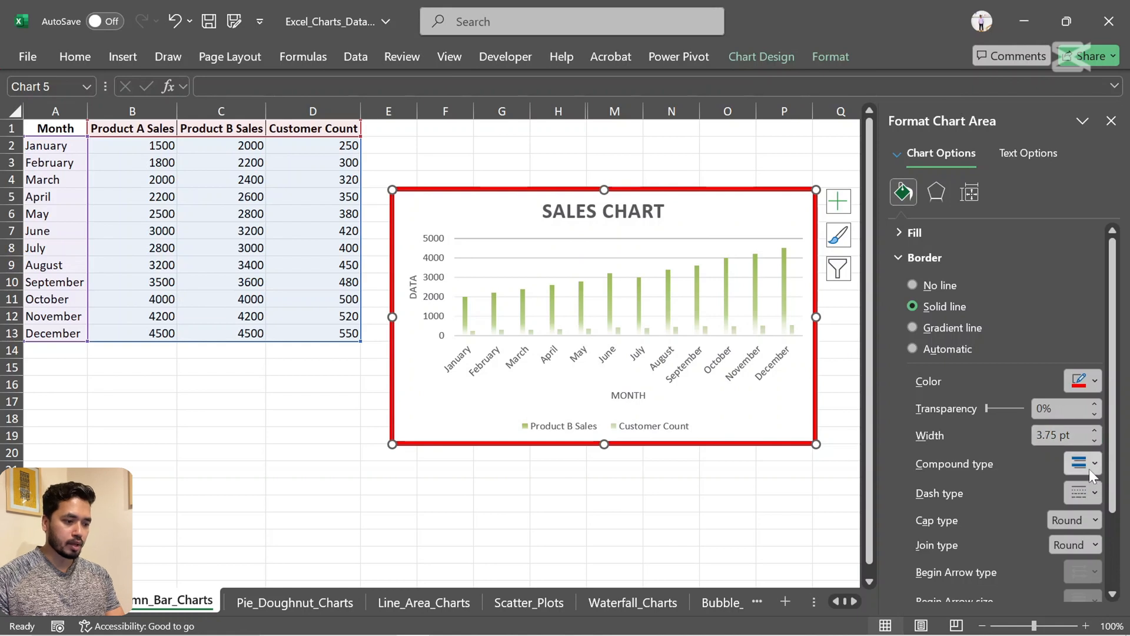
# Try the triple-line compound type on the chart area's border, and set it to the double line.
pyautogui.click(1086, 465)
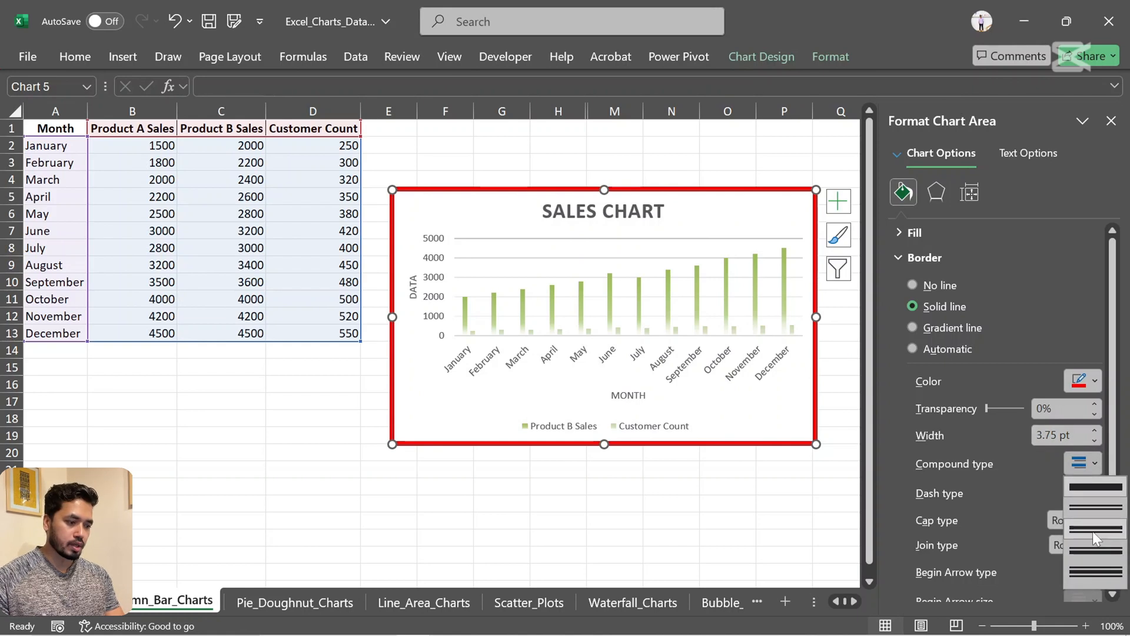
pyautogui.click(1090, 574)
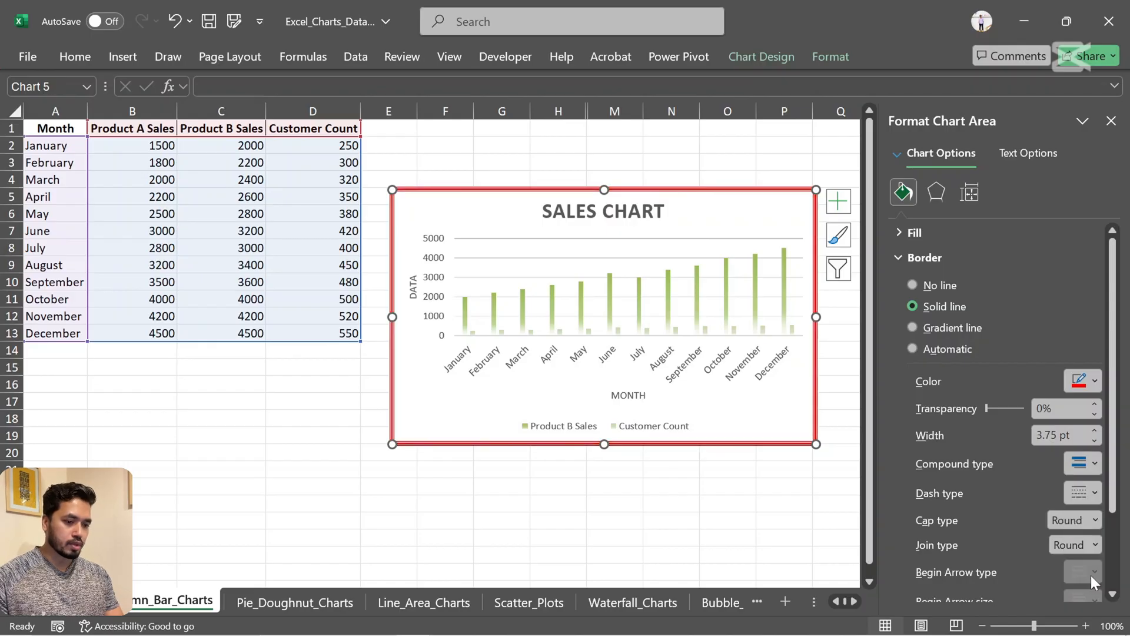
pyautogui.click(1077, 466)
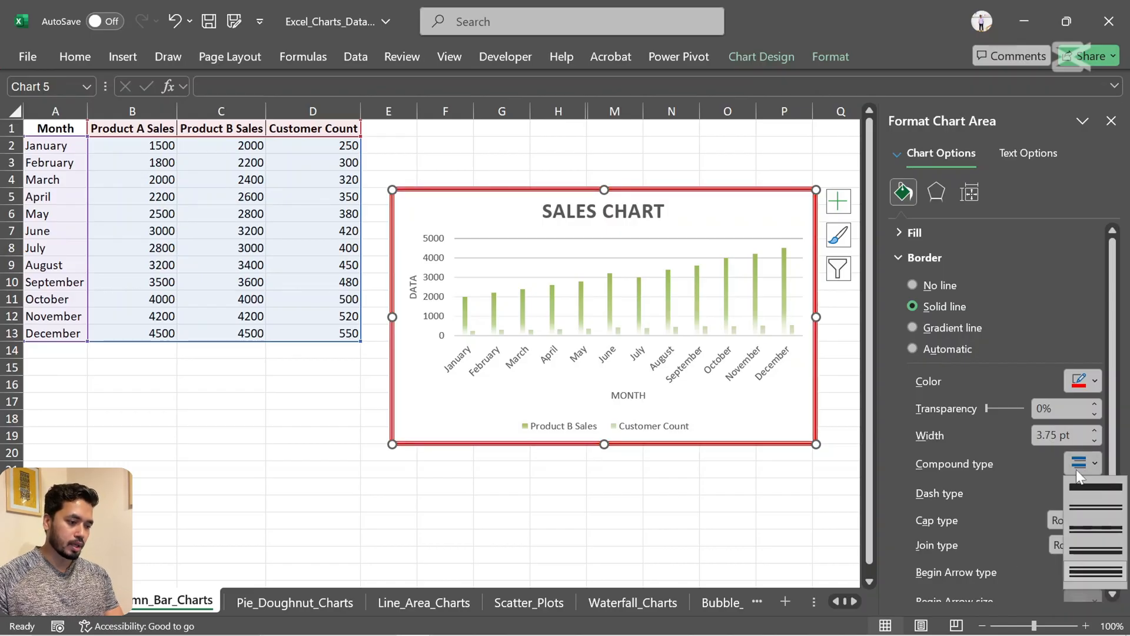
pyautogui.click(1077, 503)
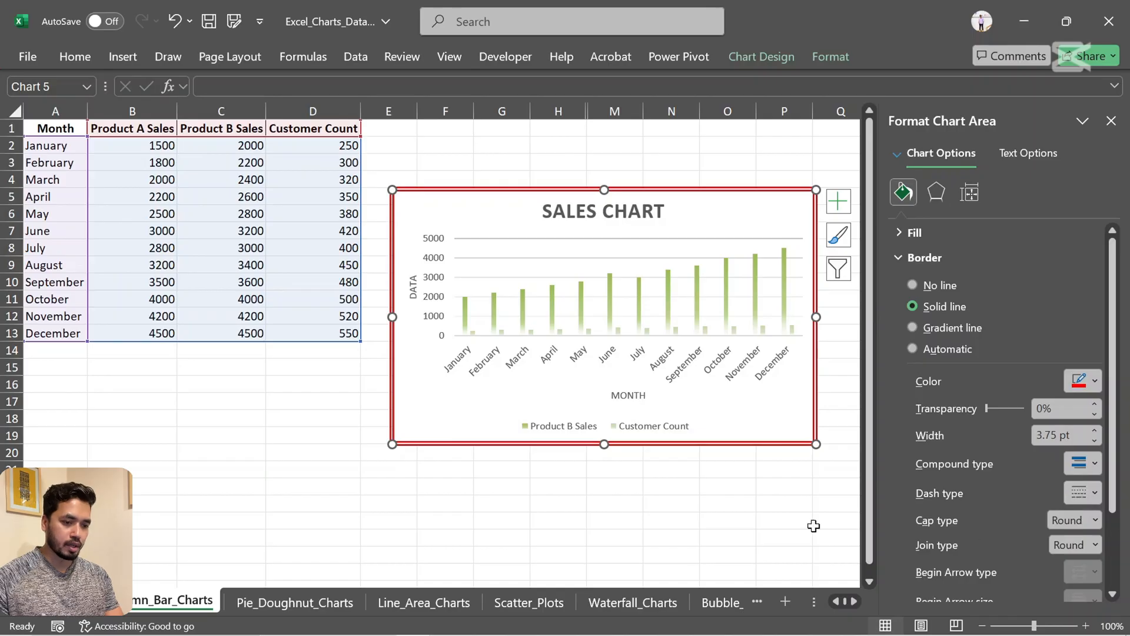
pyautogui.click(770, 499)
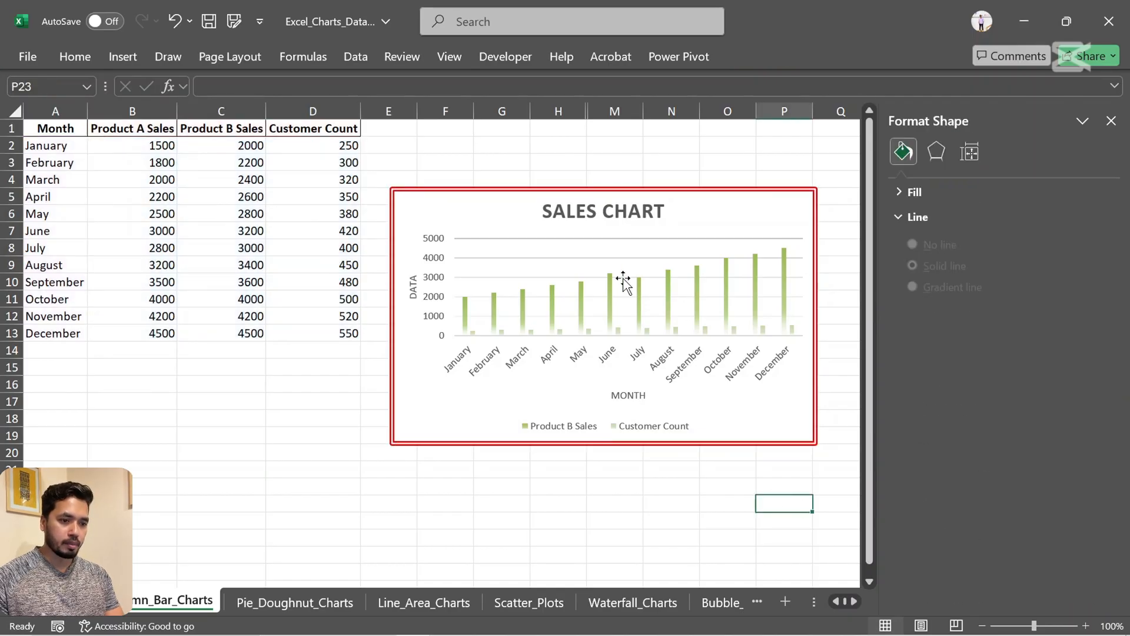
# Give the chart area's border the evenly spaced dash type and deselect the chart to view it.
pyautogui.click(773, 449)
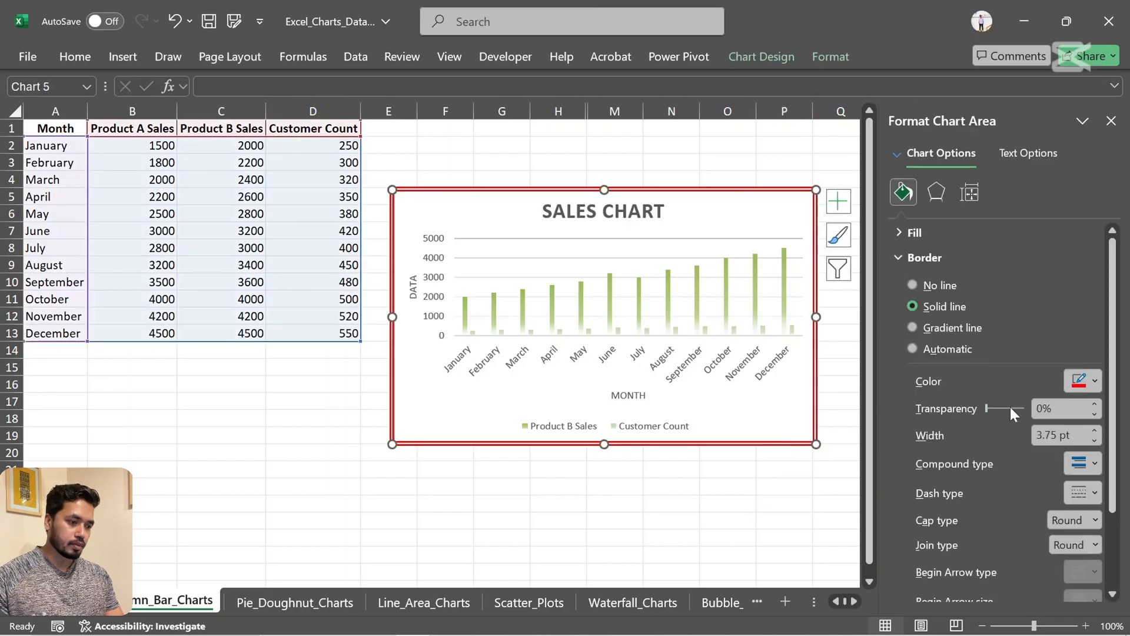
pyautogui.click(1090, 490)
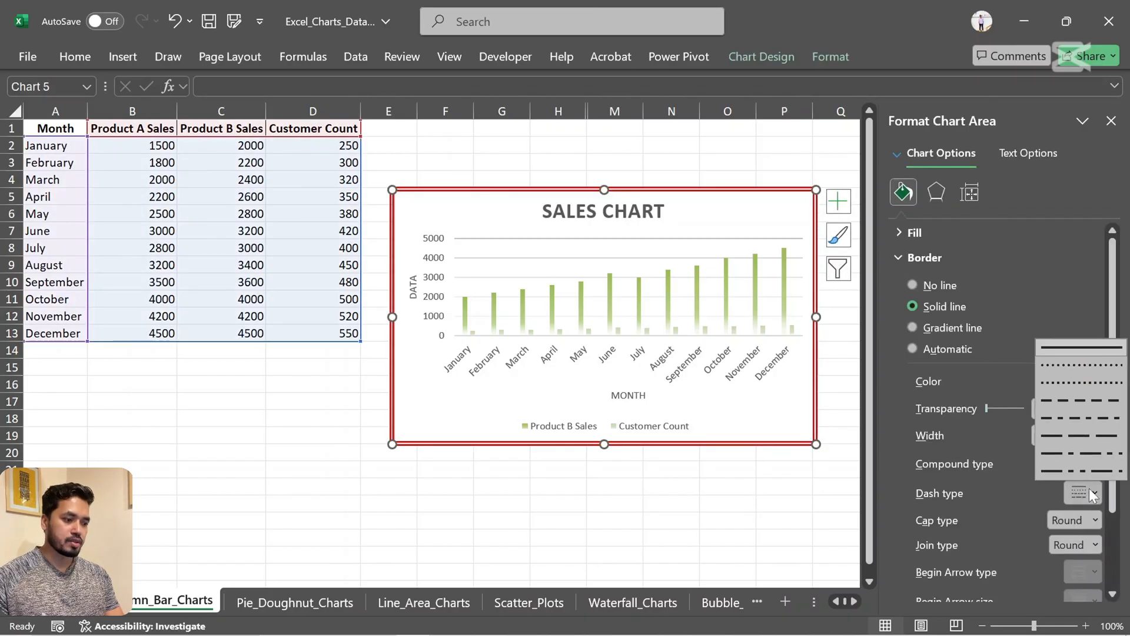
pyautogui.click(1072, 400)
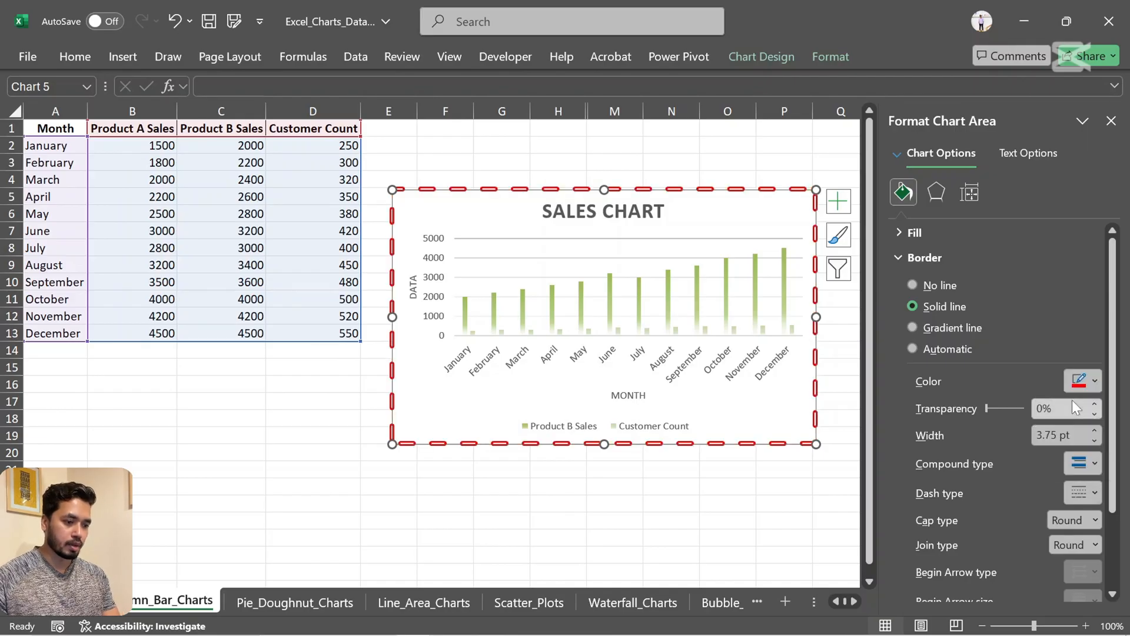
pyautogui.click(709, 489)
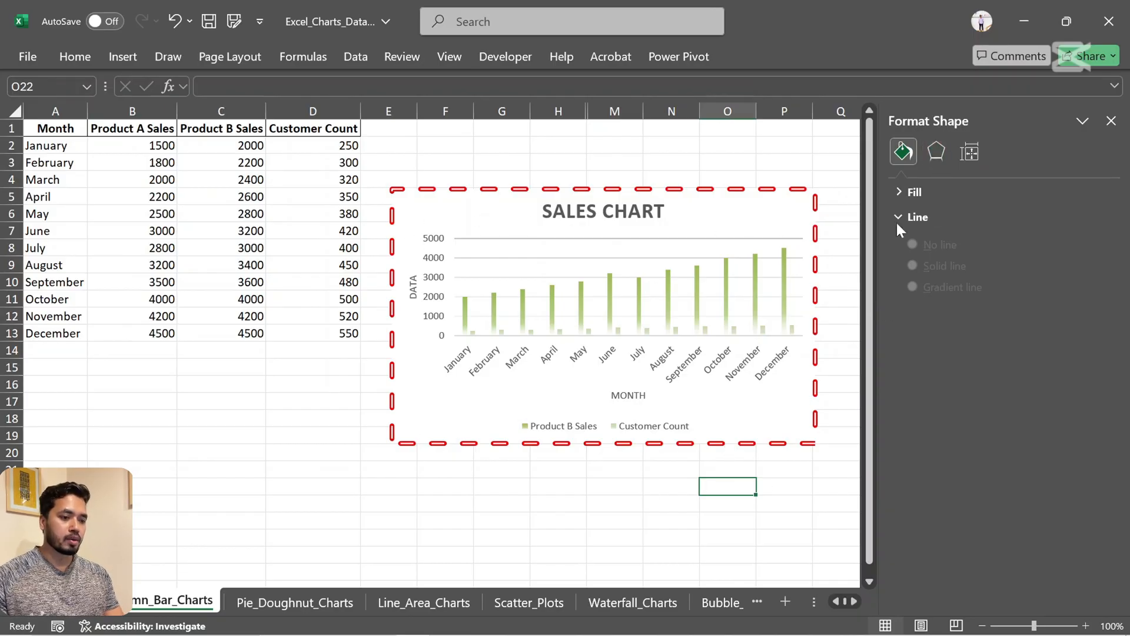
# Add the first outer shadow preset, offset to the bottom right, to the chart area.
pyautogui.click(694, 222)
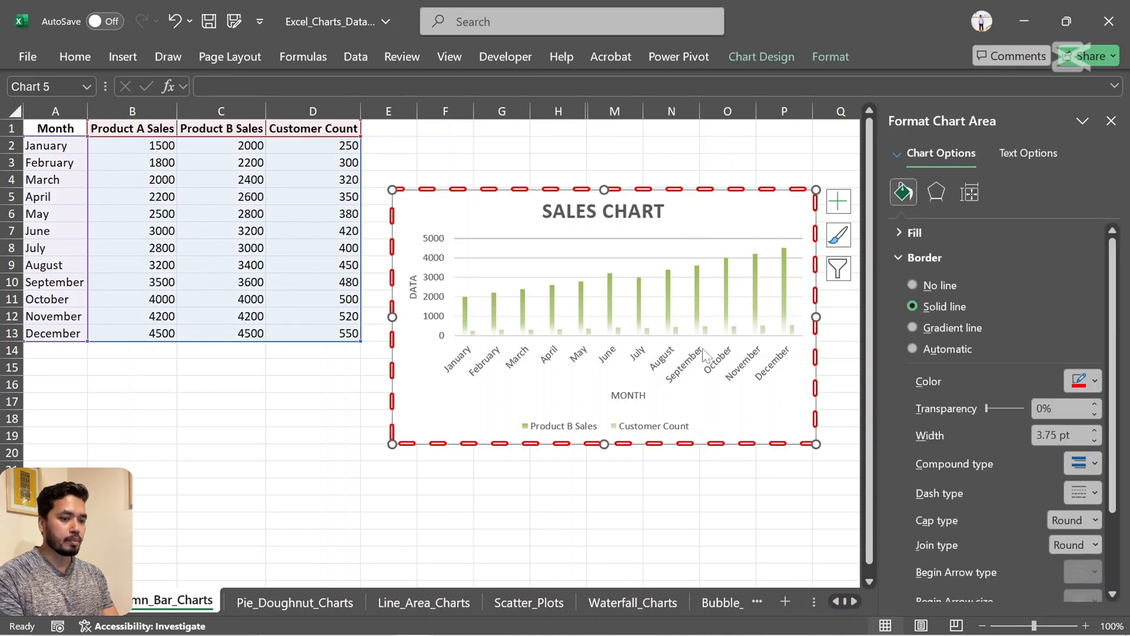
pyautogui.click(928, 203)
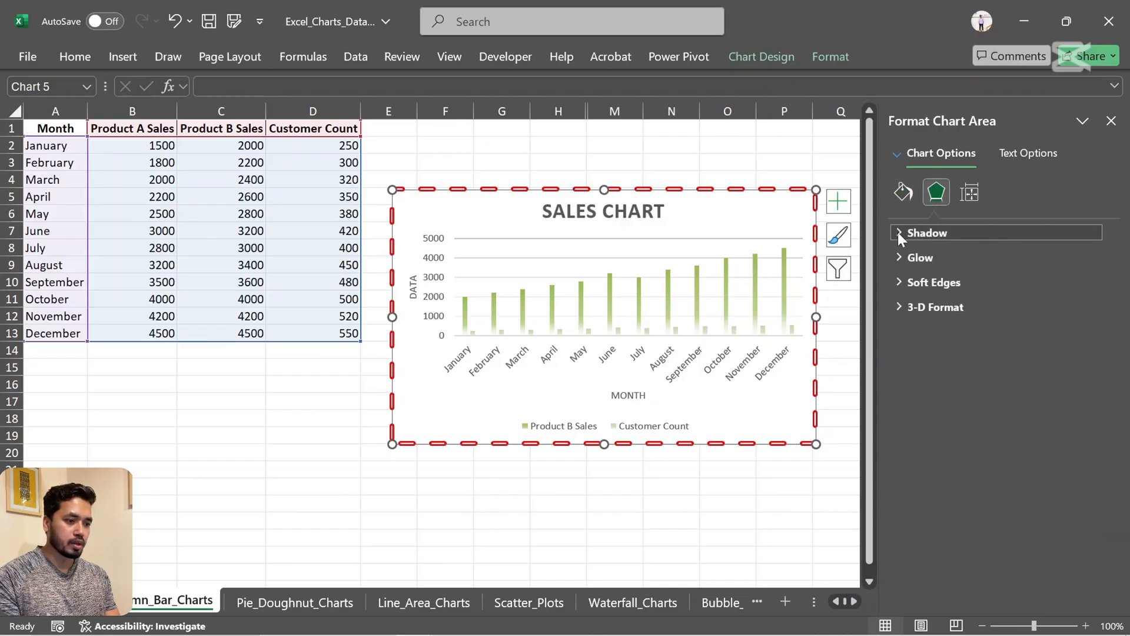
pyautogui.click(898, 232)
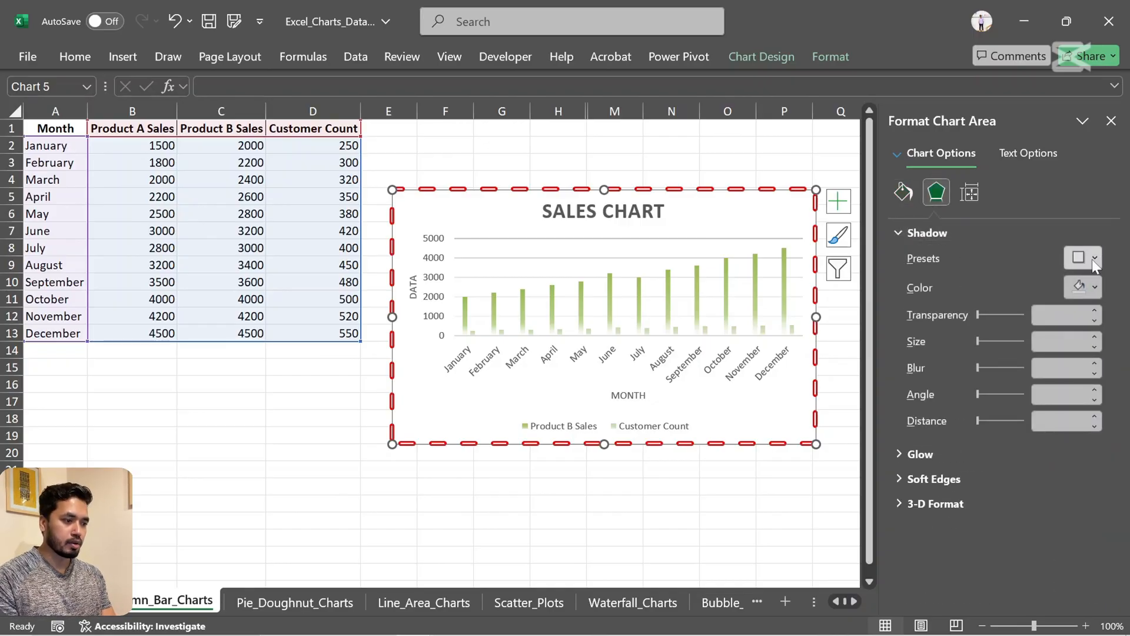
pyautogui.click(1091, 257)
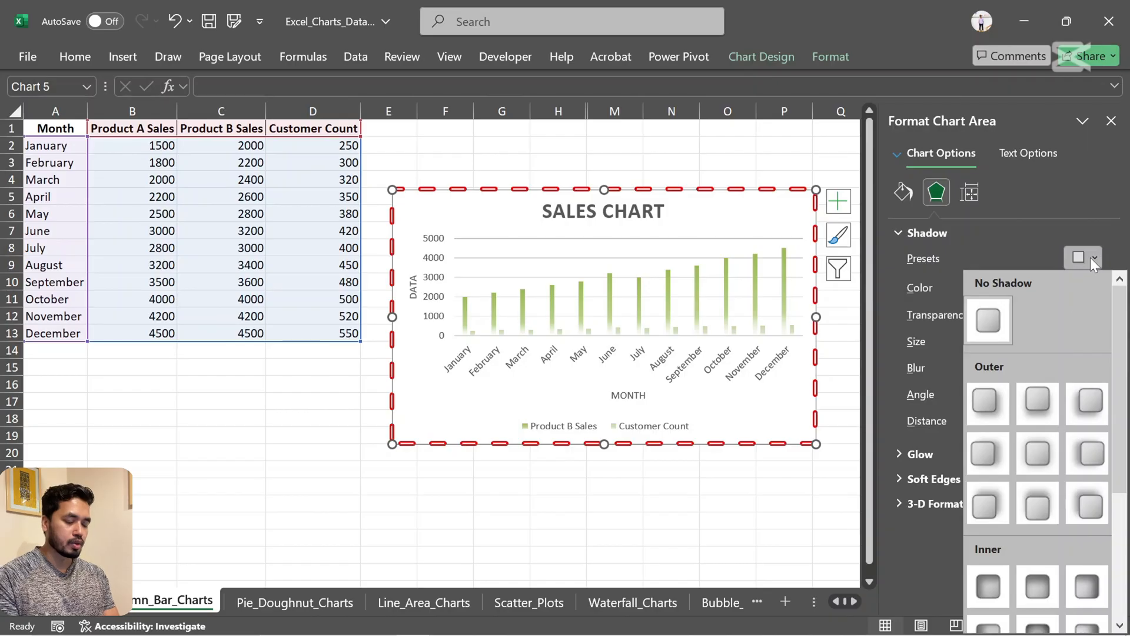
pyautogui.click(977, 405)
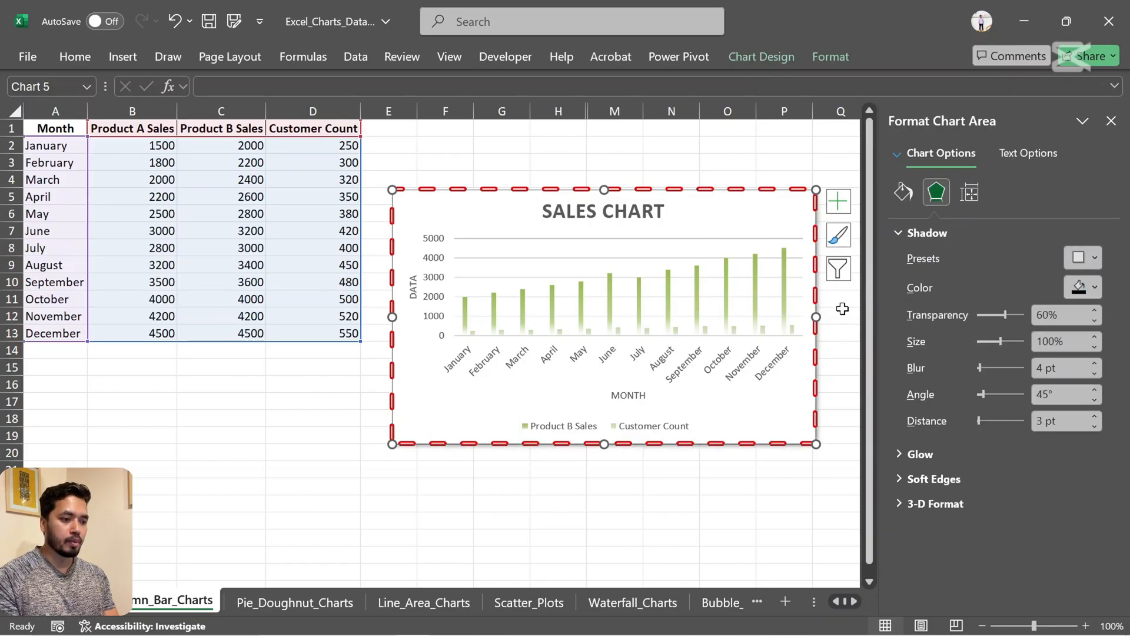
pyautogui.click(794, 481)
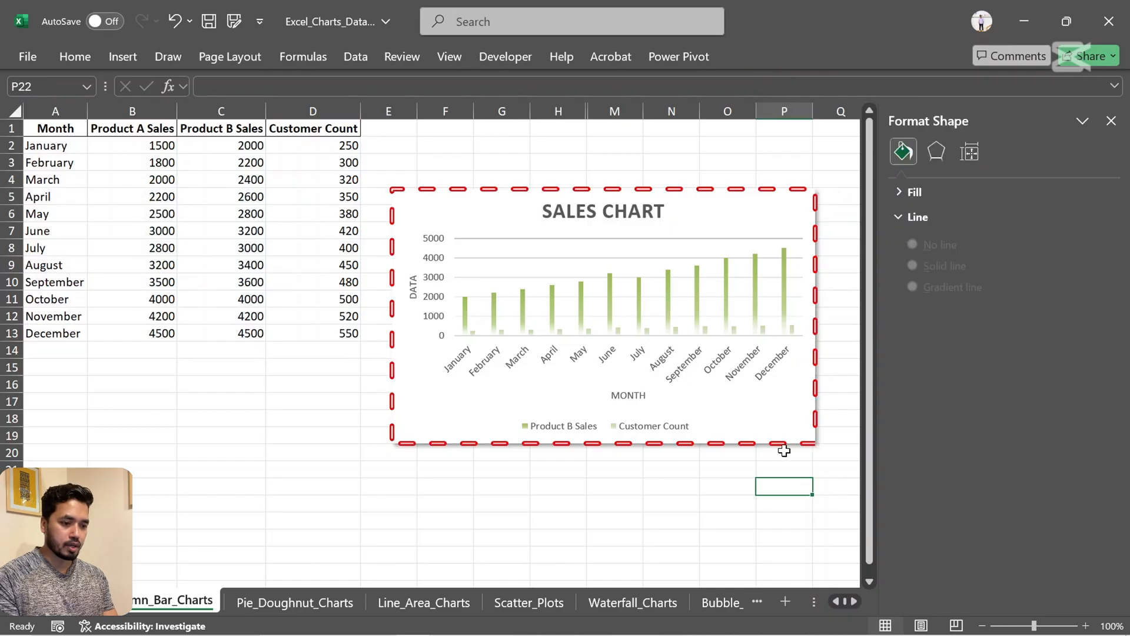
# Change the chart area's shadow color to a medium blue theme color.
pyautogui.click(737, 404)
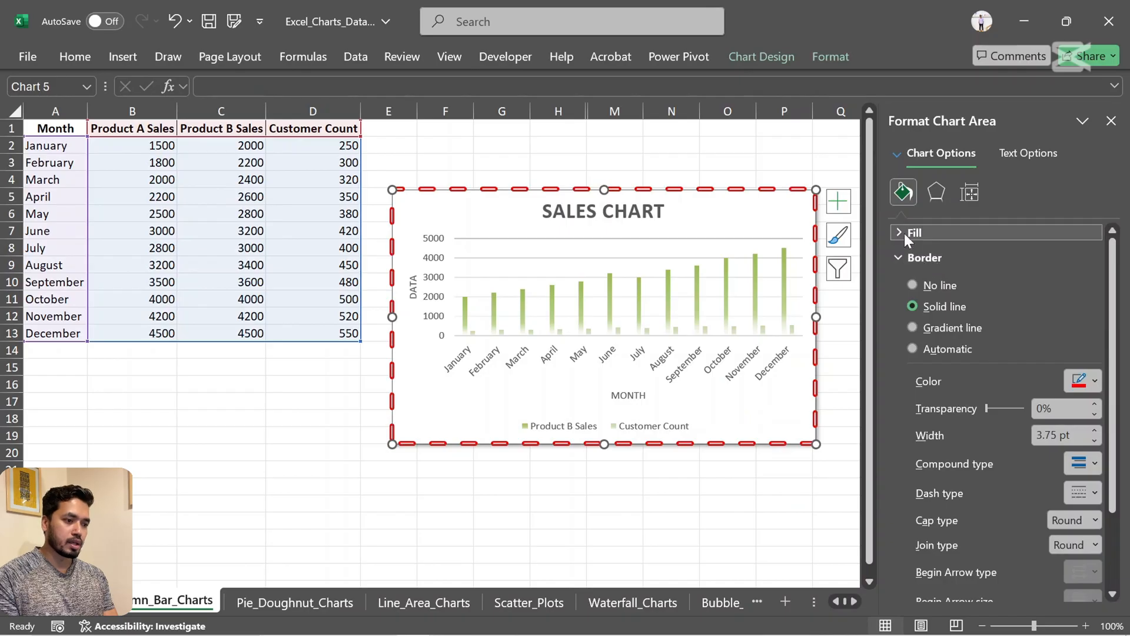
pyautogui.click(934, 196)
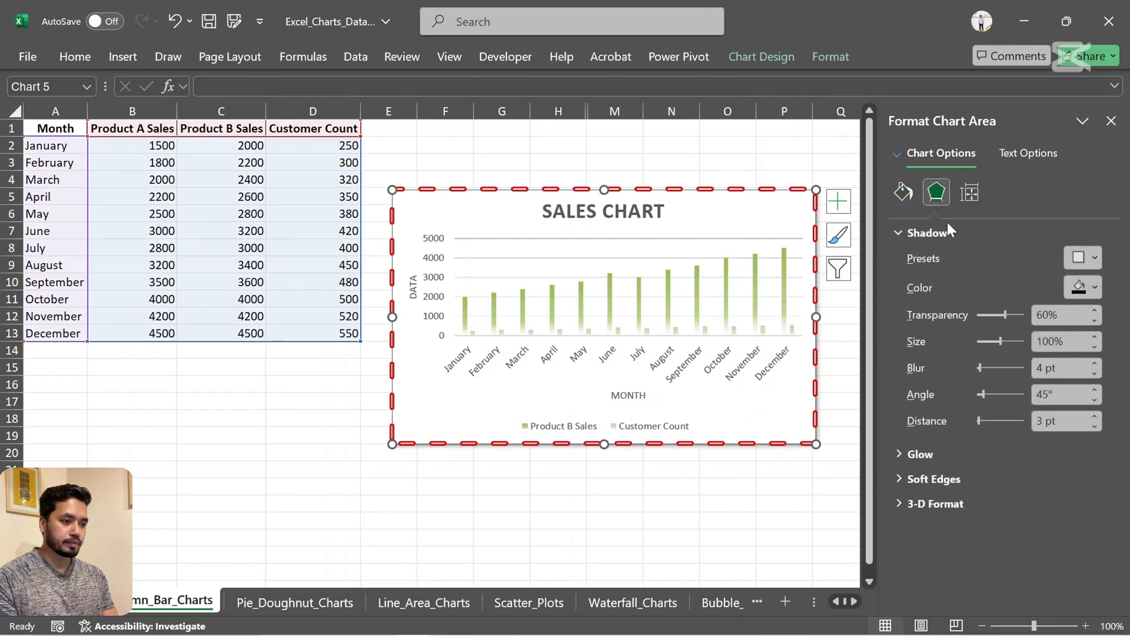
pyautogui.click(1092, 291)
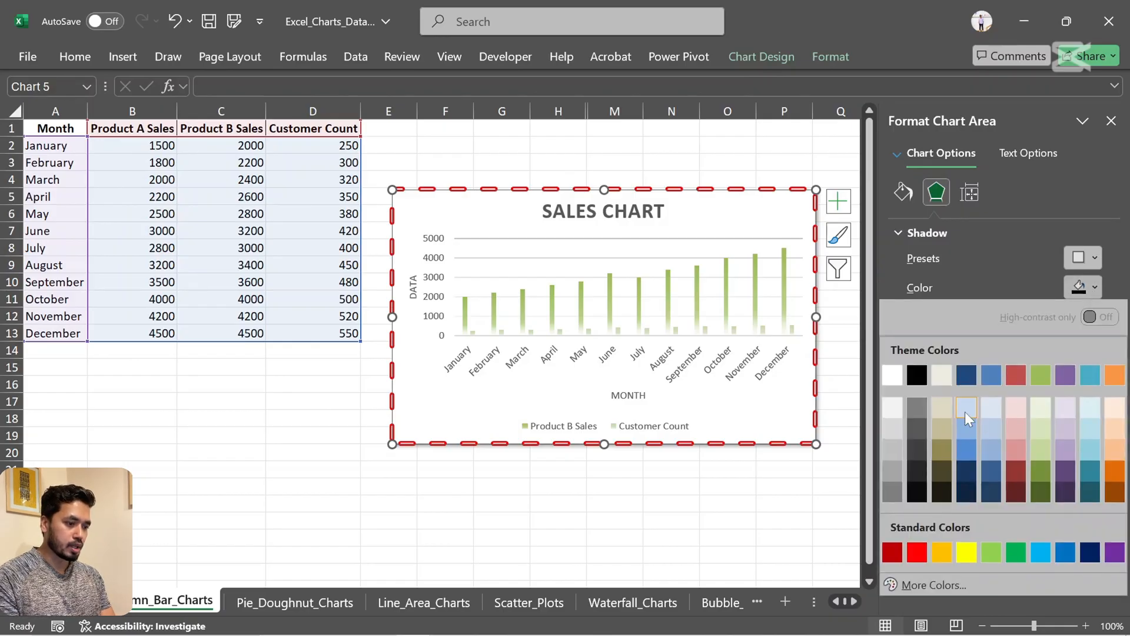
pyautogui.click(964, 450)
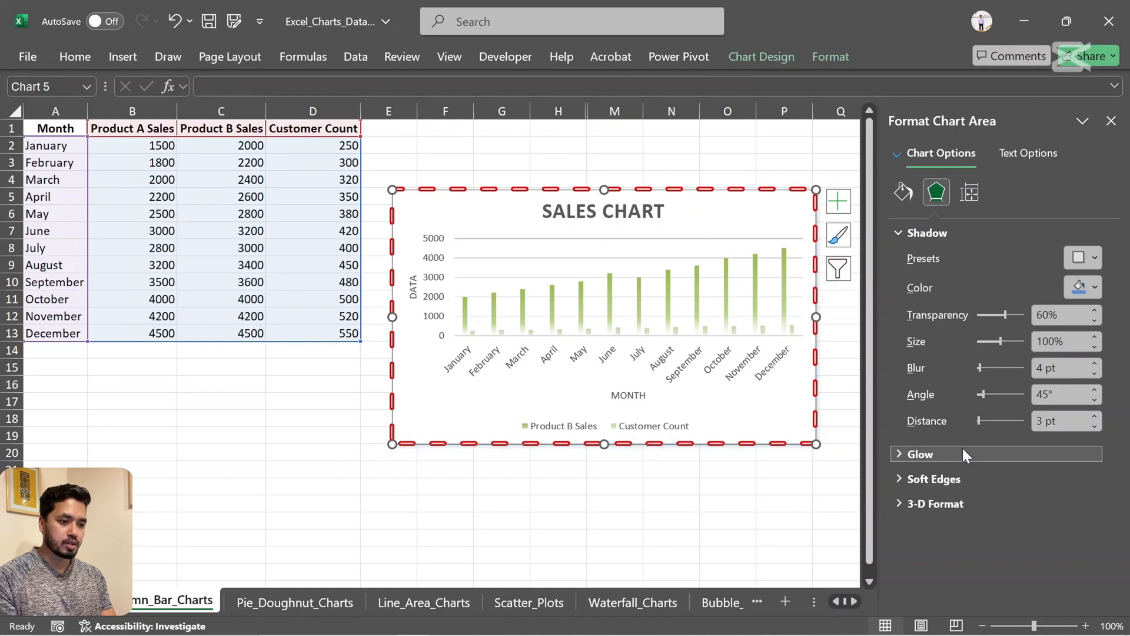
pyautogui.click(746, 505)
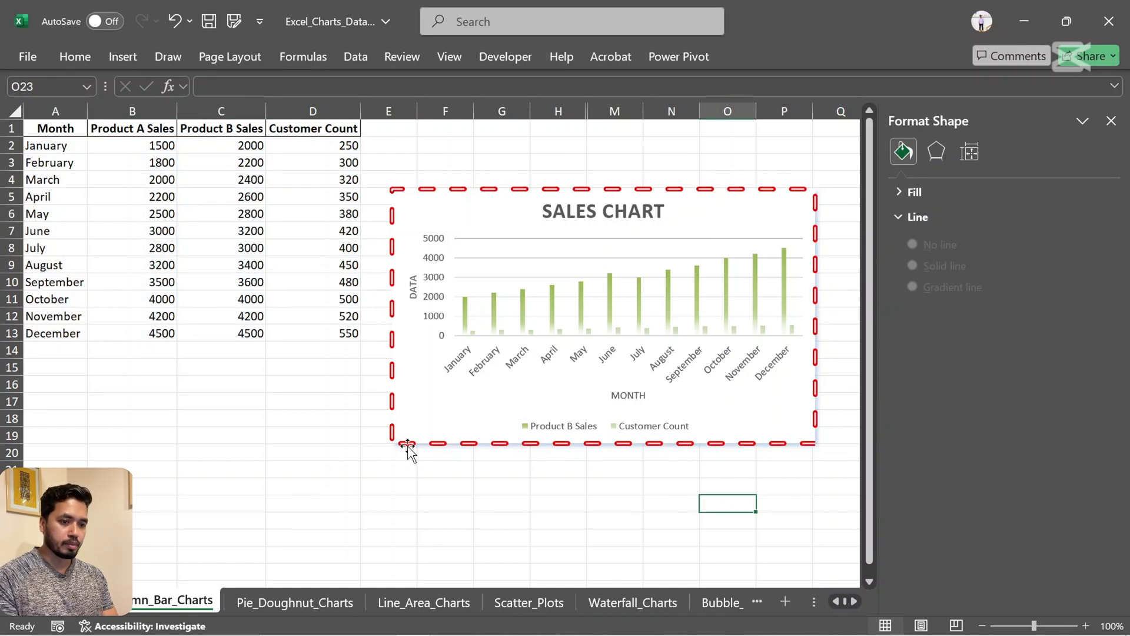
# Set the transparency of the chart area's shadow to 3%.
pyautogui.click(779, 361)
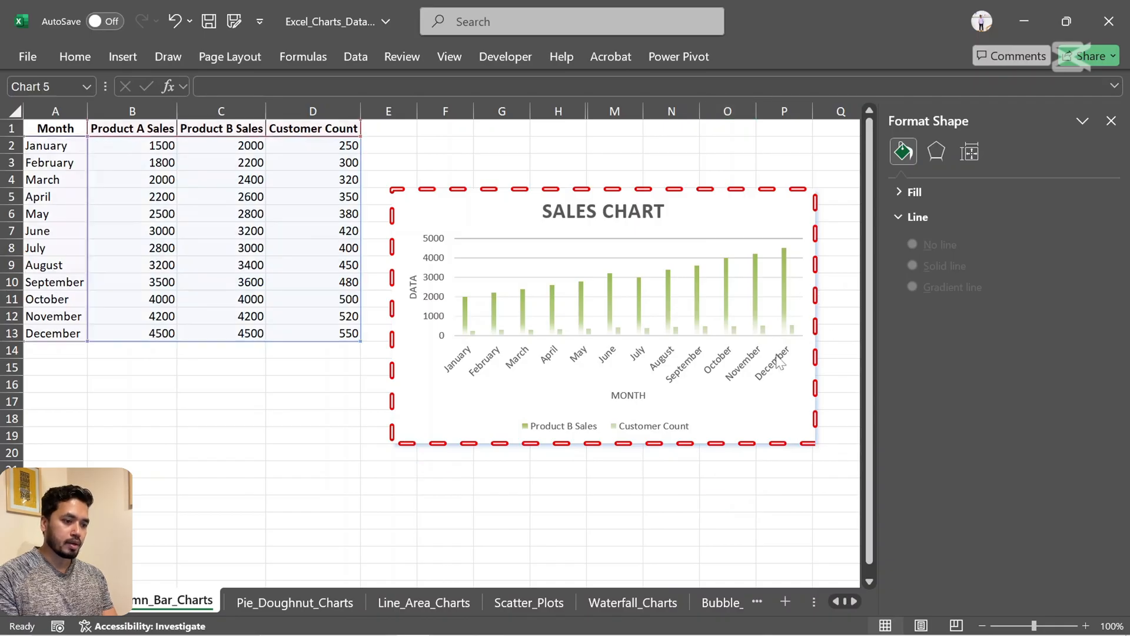
pyautogui.click(813, 415)
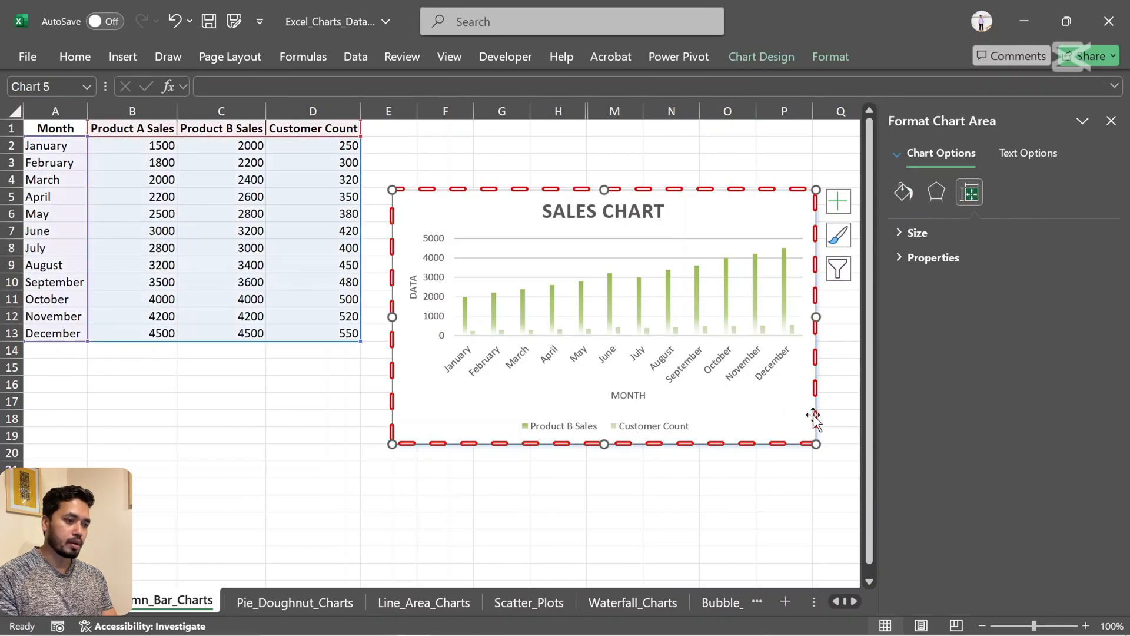
pyautogui.click(939, 191)
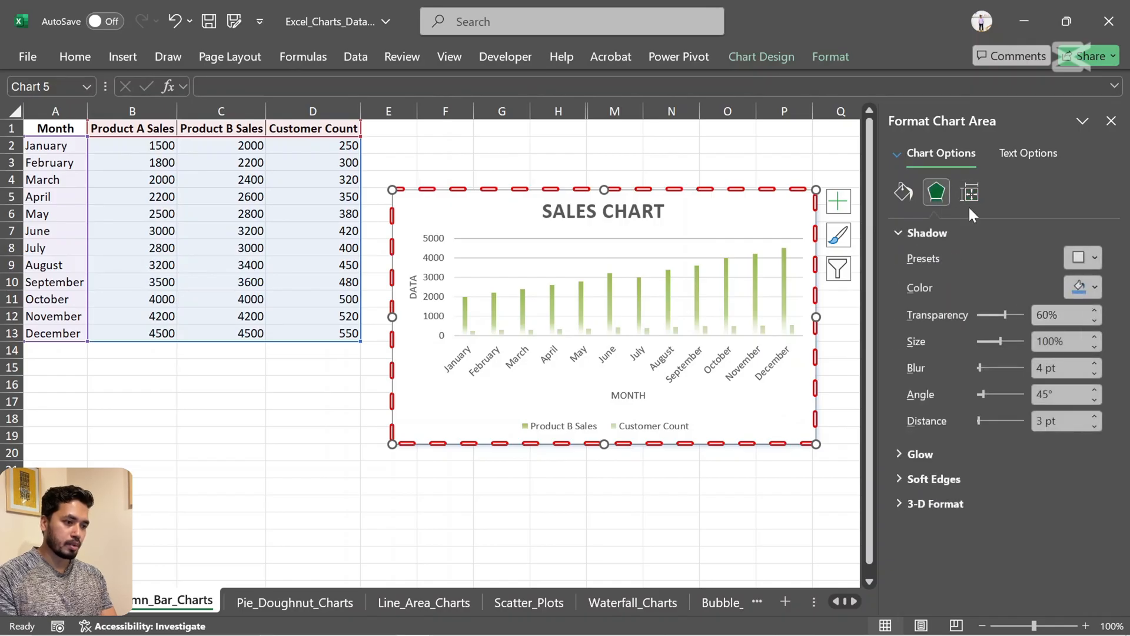
pyautogui.click(1095, 312)
pyautogui.click(1095, 311)
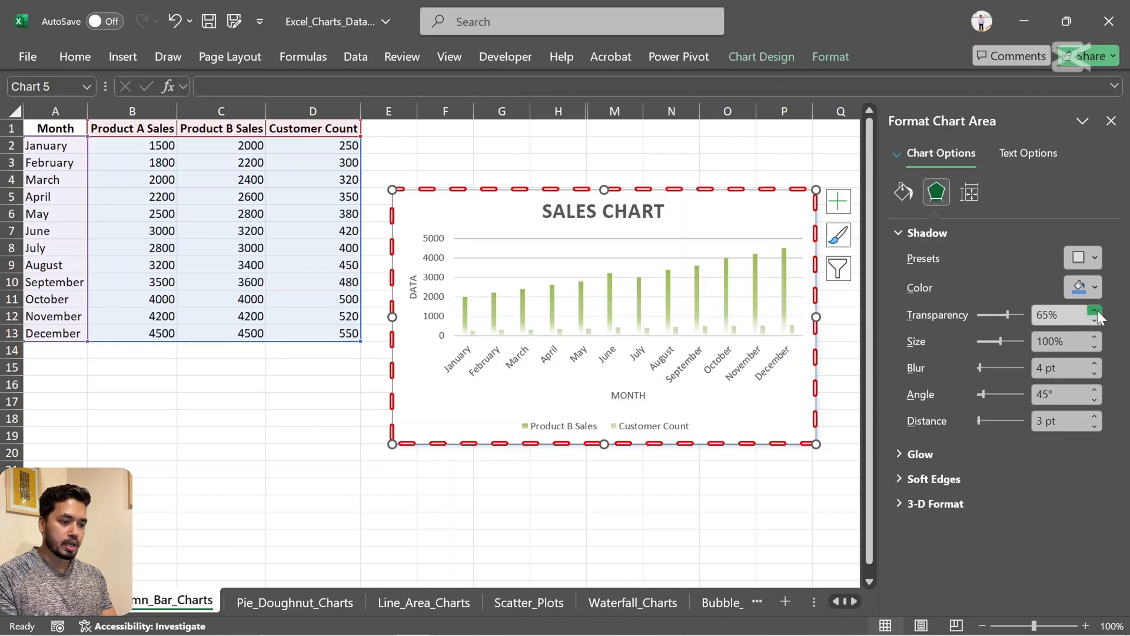
pyautogui.click(1096, 312)
pyautogui.click(1096, 311)
pyautogui.click(1096, 311)
pyautogui.click(1096, 322)
pyautogui.click(1096, 322)
pyautogui.click(1096, 321)
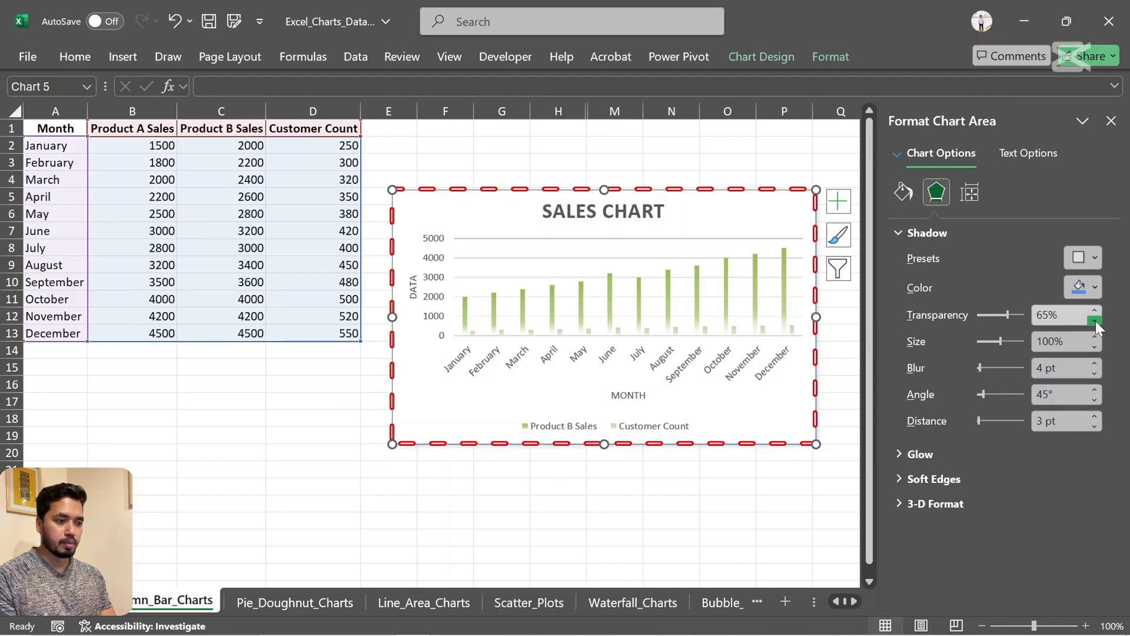
pyautogui.moveTo(1096, 321); pyautogui.dragTo(1096, 321)
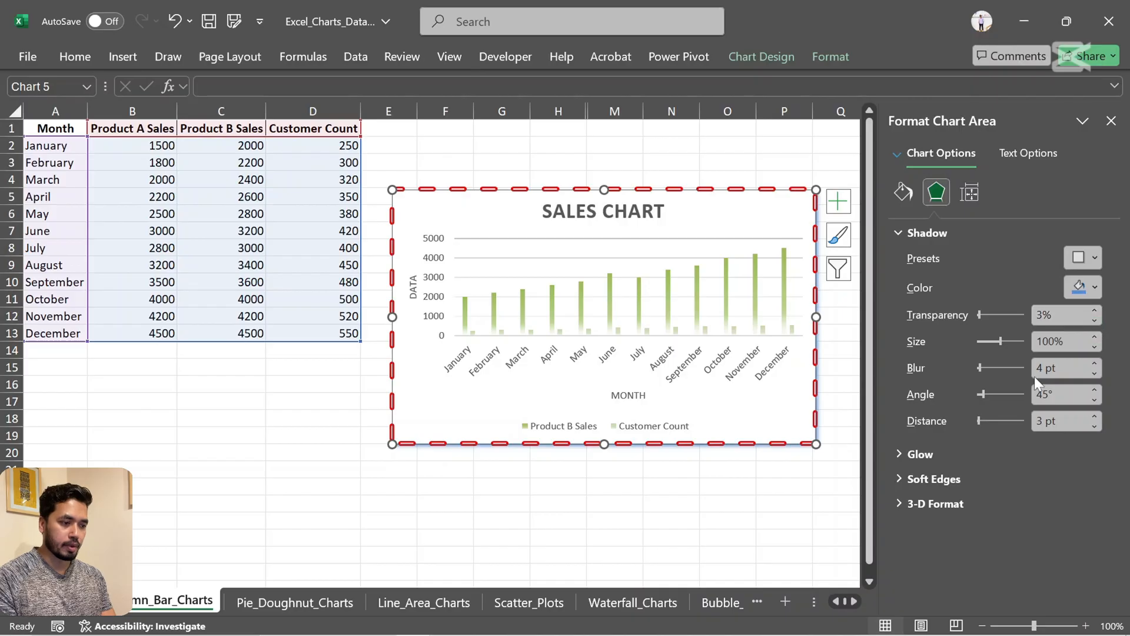
# Try a shadow size of 106% on the chart area, and reduce it to 103%.
pyautogui.click(1094, 337)
pyautogui.moveTo(1094, 339); pyautogui.dragTo(1094, 338)
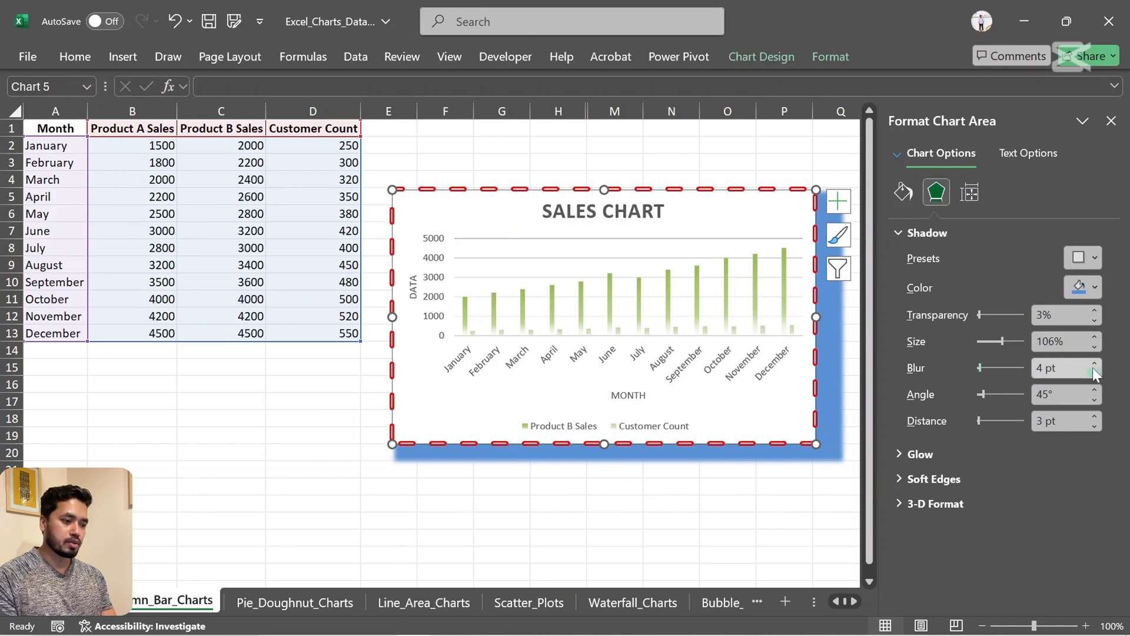
pyautogui.click(1093, 347)
pyautogui.click(1093, 347)
pyautogui.click(1093, 348)
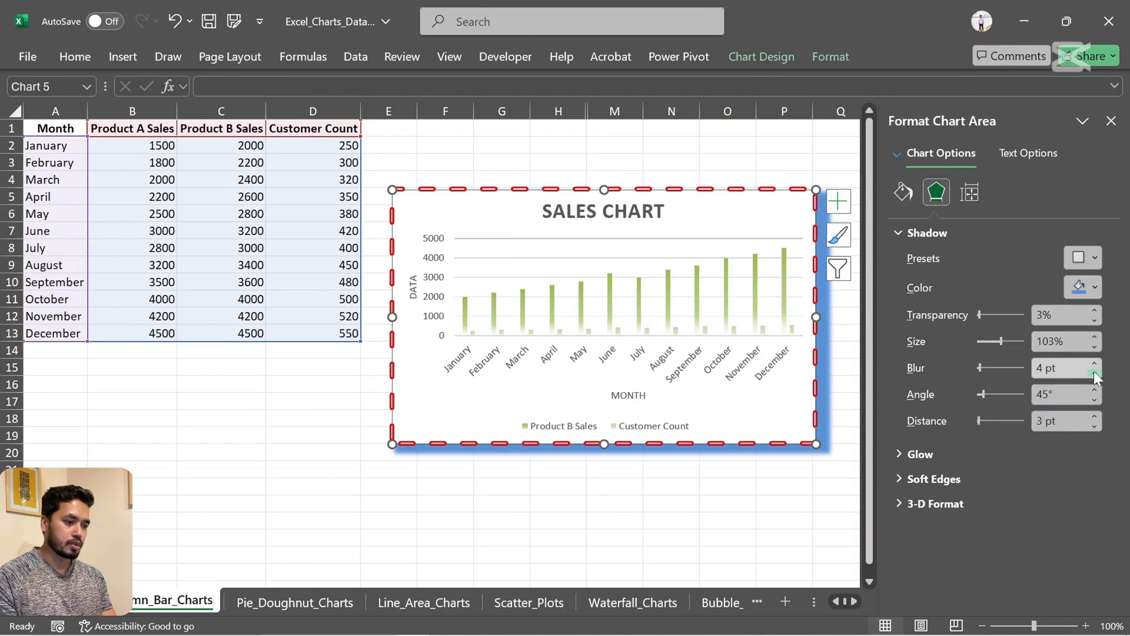
# Try a 0 pt blur on the chart area's shadow, and raise the blur to 10 pt.
pyautogui.click(1094, 375)
pyautogui.click(1094, 374)
pyautogui.click(1094, 374)
pyautogui.click(1094, 374)
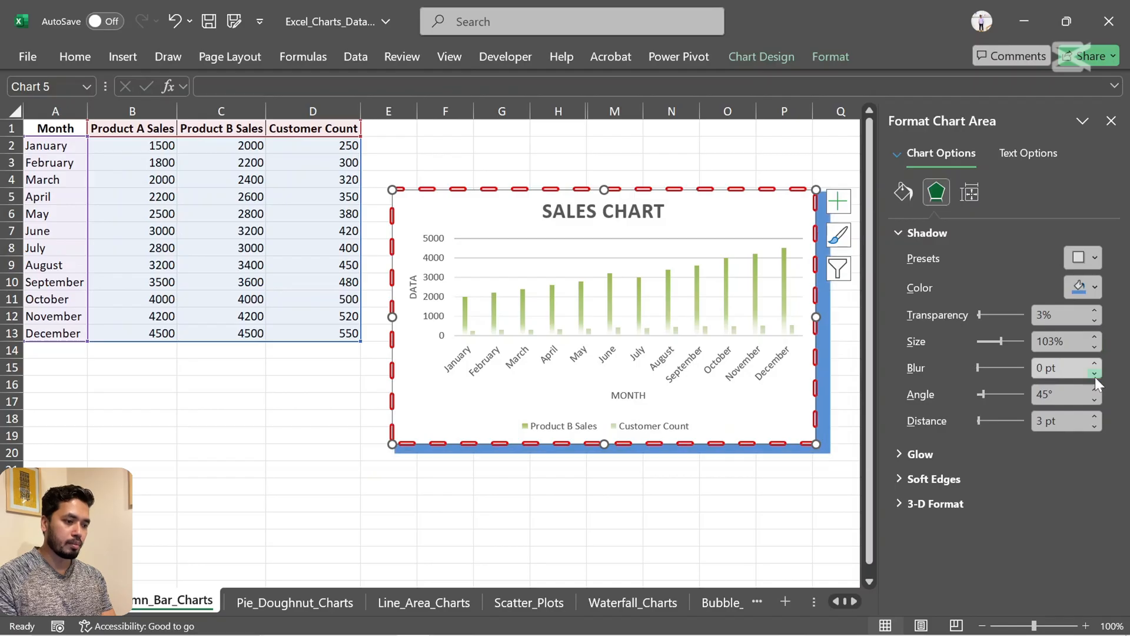
pyautogui.click(1094, 363)
pyautogui.click(1094, 362)
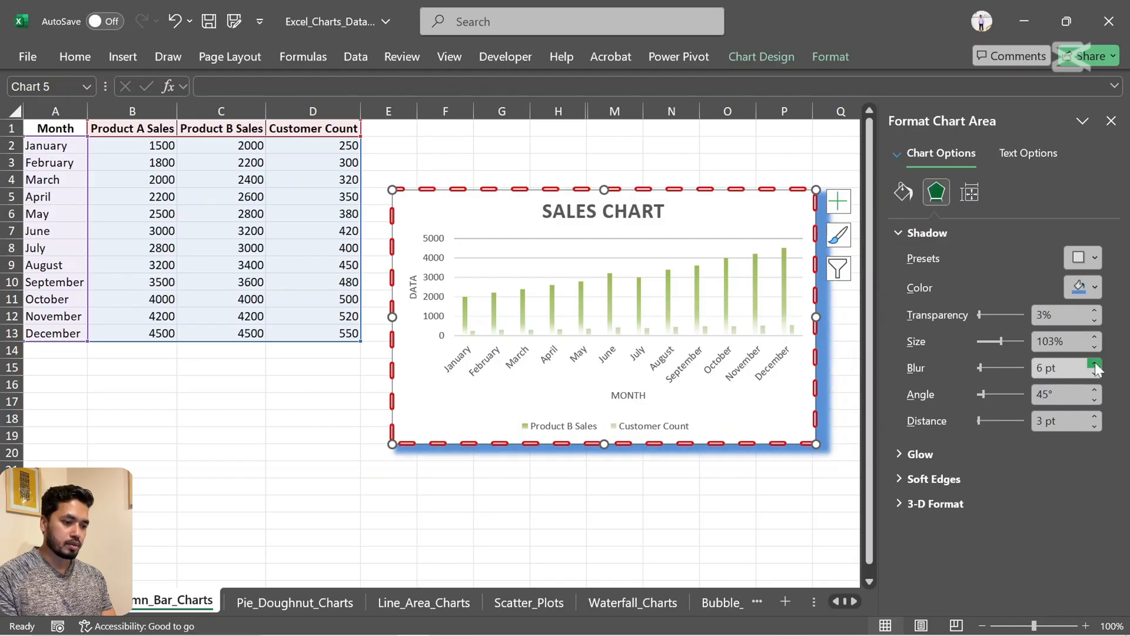
pyautogui.click(1095, 363)
pyautogui.click(1095, 363)
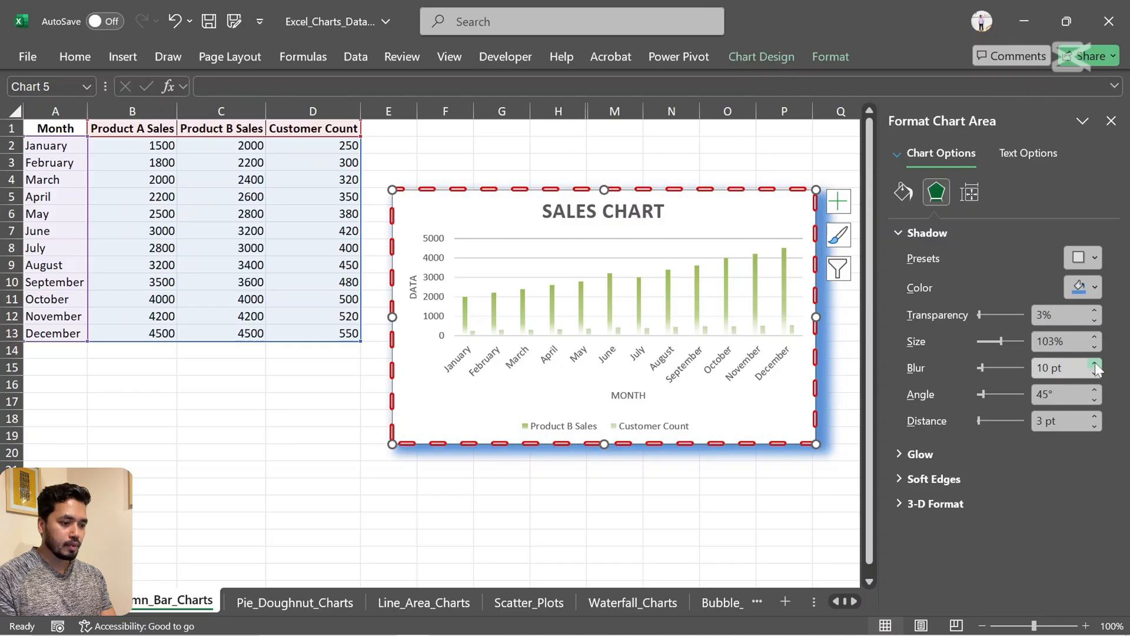
# Apply the 8 pt red glow preset to the chart area, and deselect the chart to check it.
pyautogui.click(895, 457)
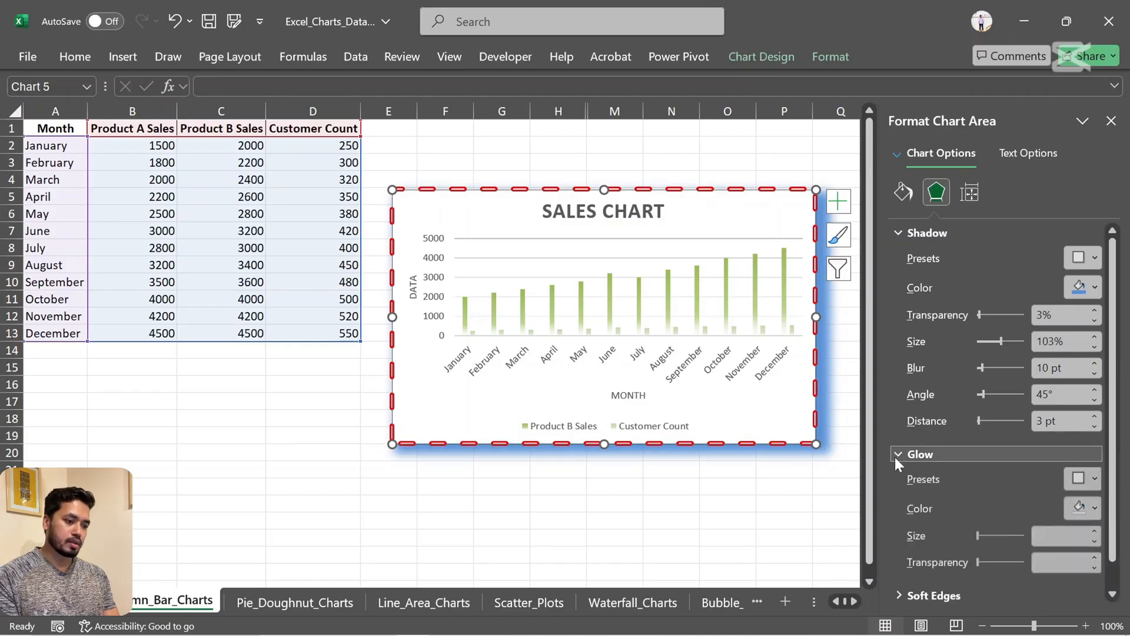
pyautogui.click(1096, 479)
pyautogui.click(1096, 479)
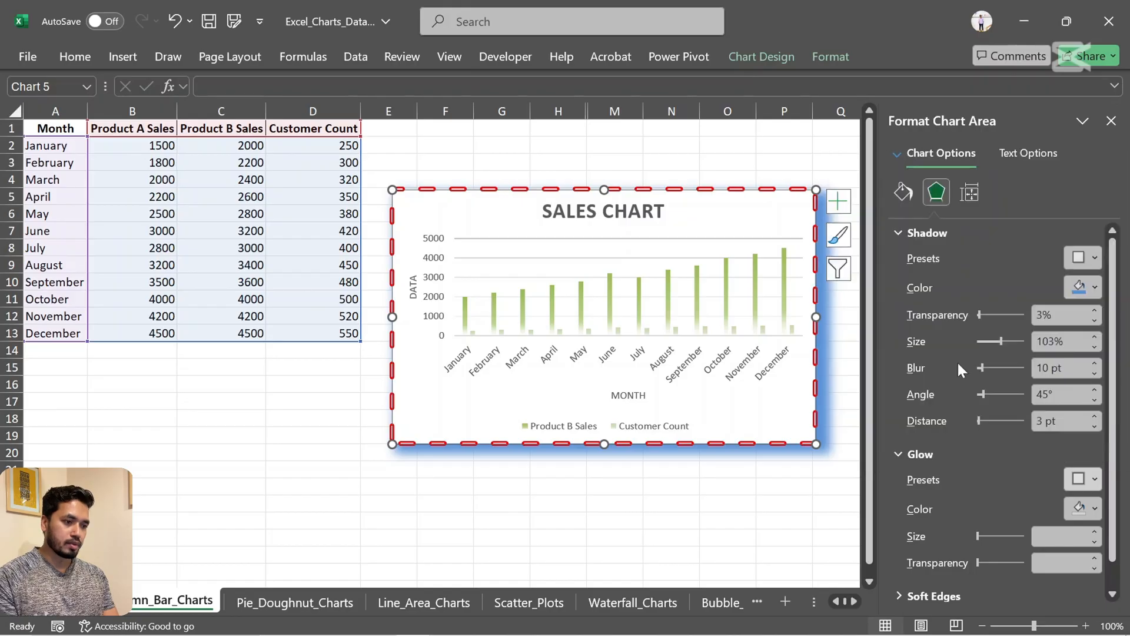
pyautogui.click(901, 233)
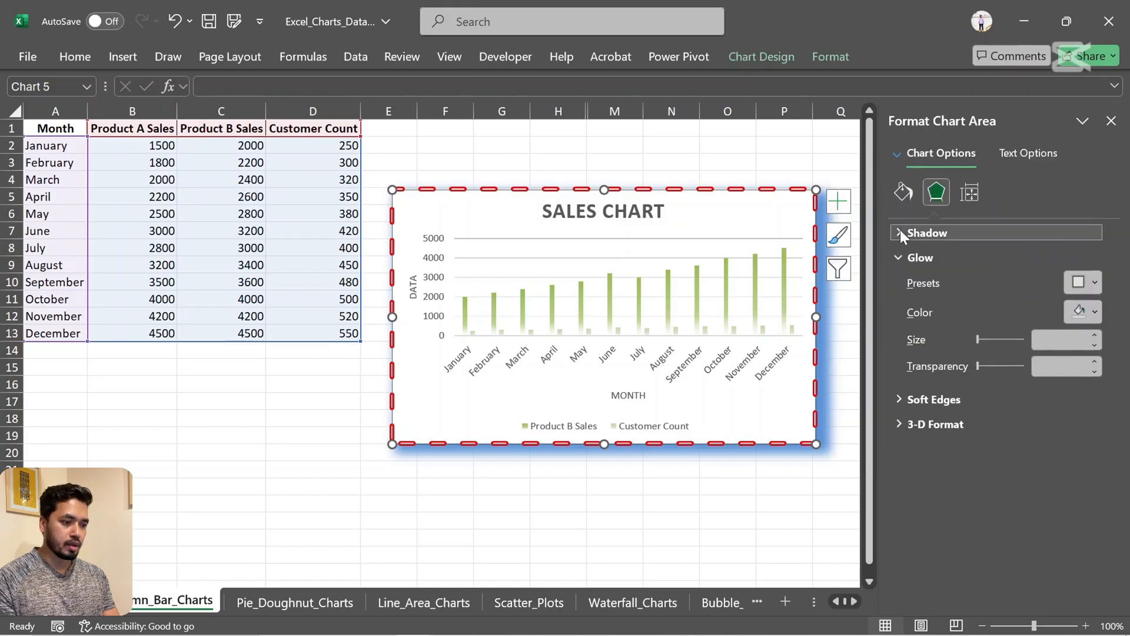
pyautogui.click(1093, 281)
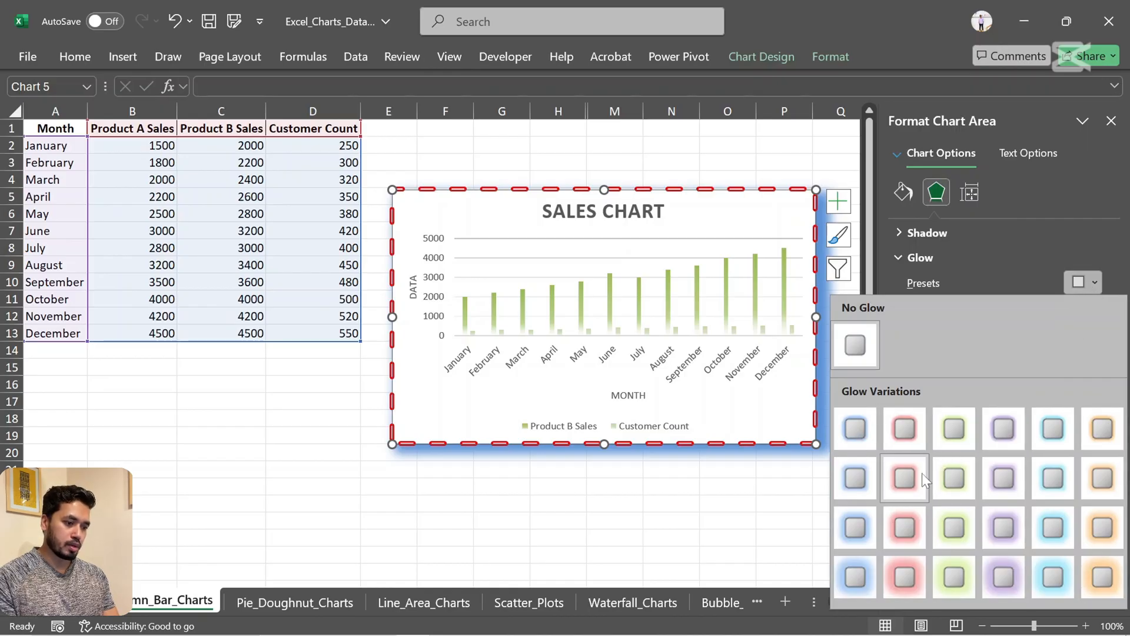
pyautogui.click(902, 478)
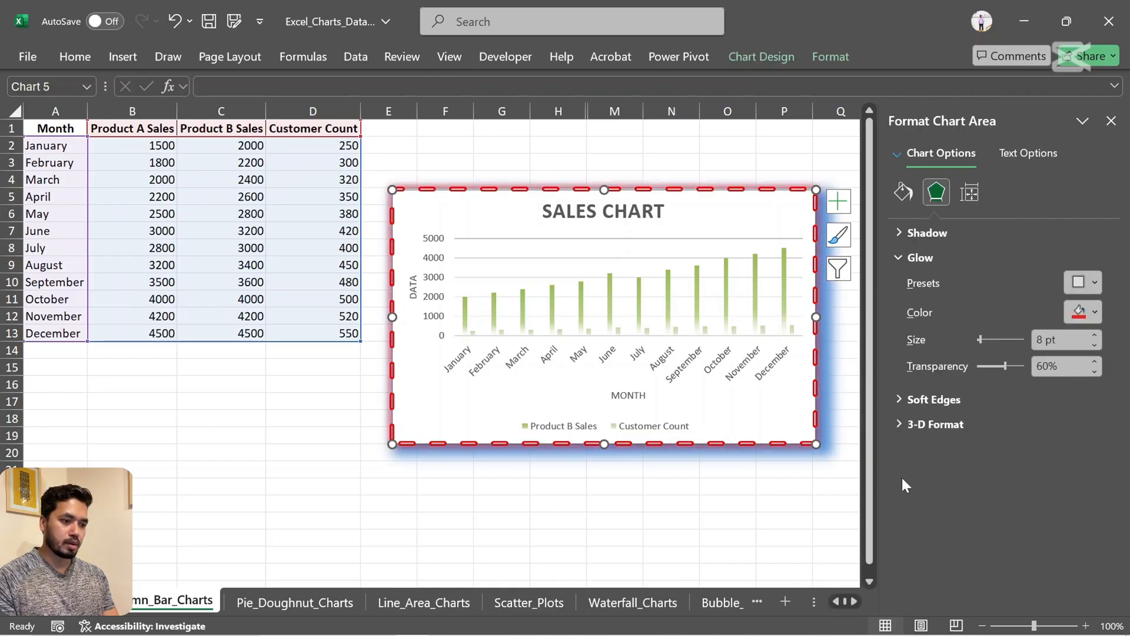
pyautogui.click(721, 543)
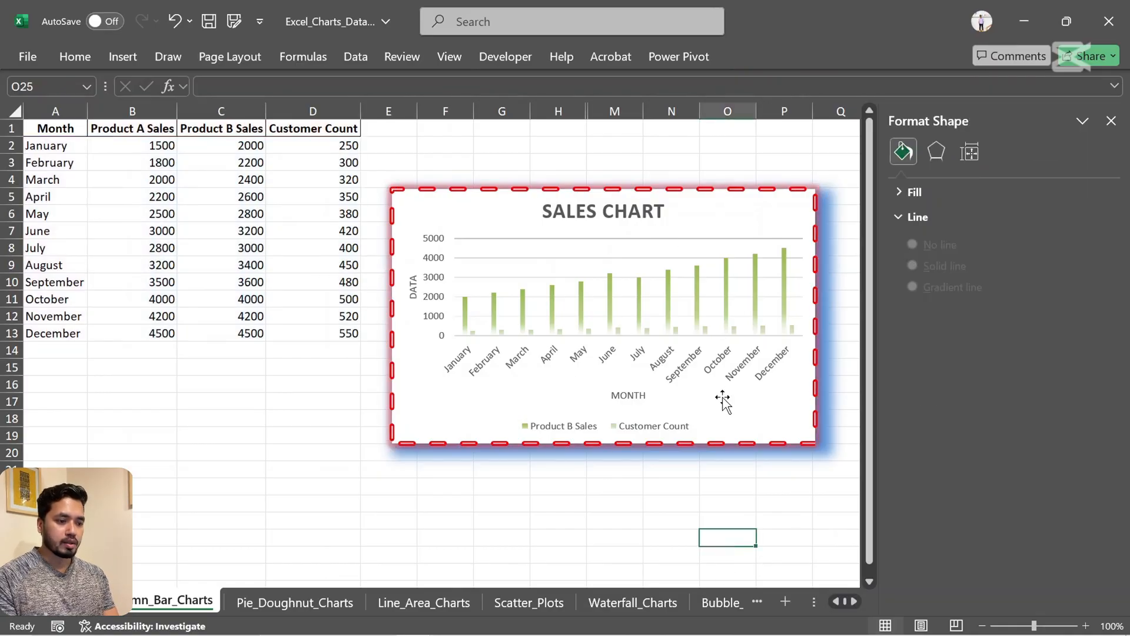
# Apply the second bevel preset of the first row as the chart area's top bevel in its 3-D format.
pyautogui.click(723, 399)
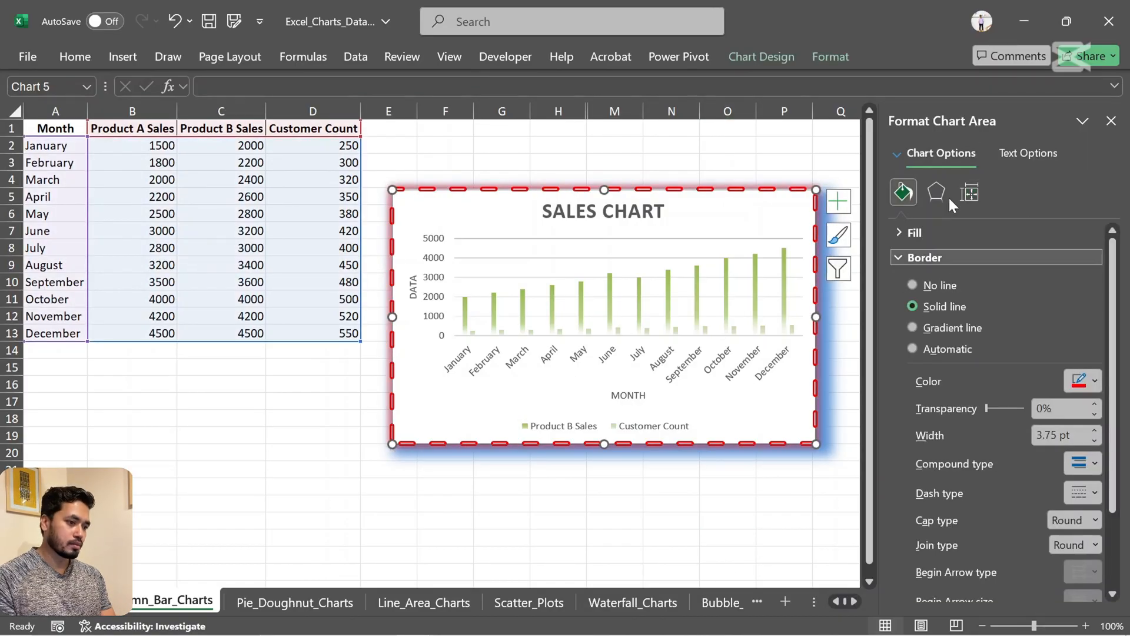
pyautogui.click(940, 193)
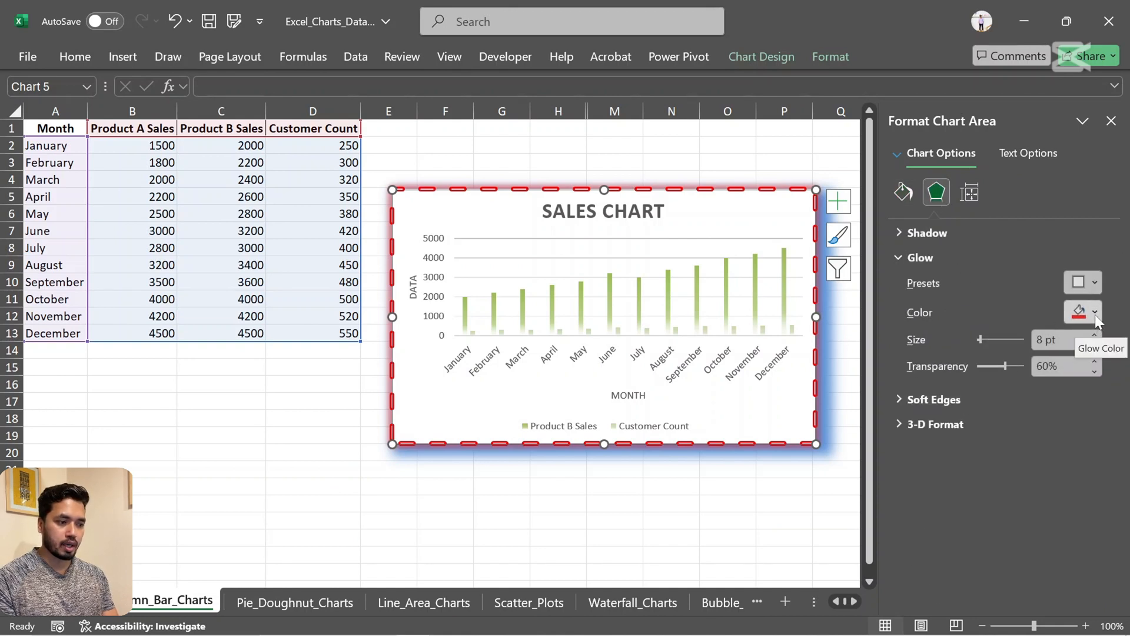
pyautogui.click(893, 400)
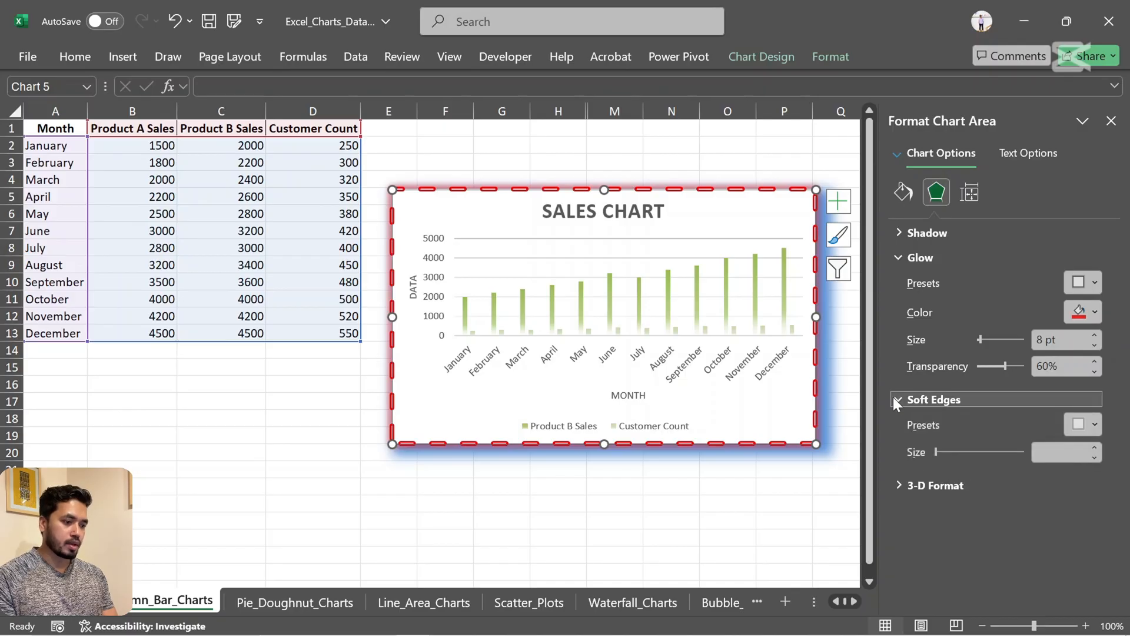
pyautogui.click(898, 484)
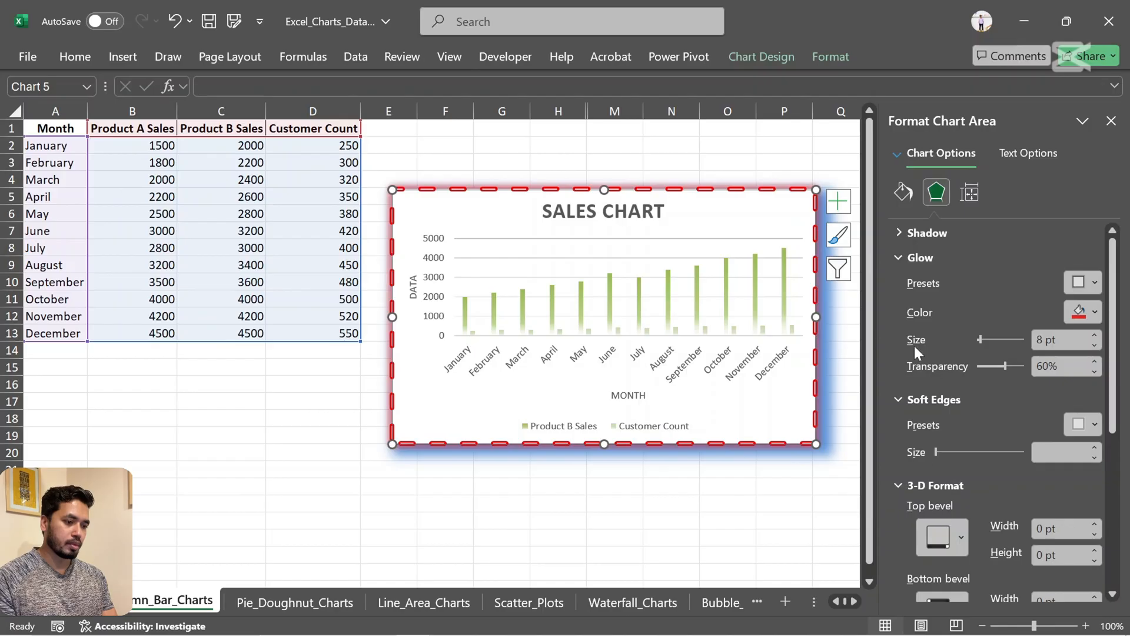
pyautogui.click(896, 399)
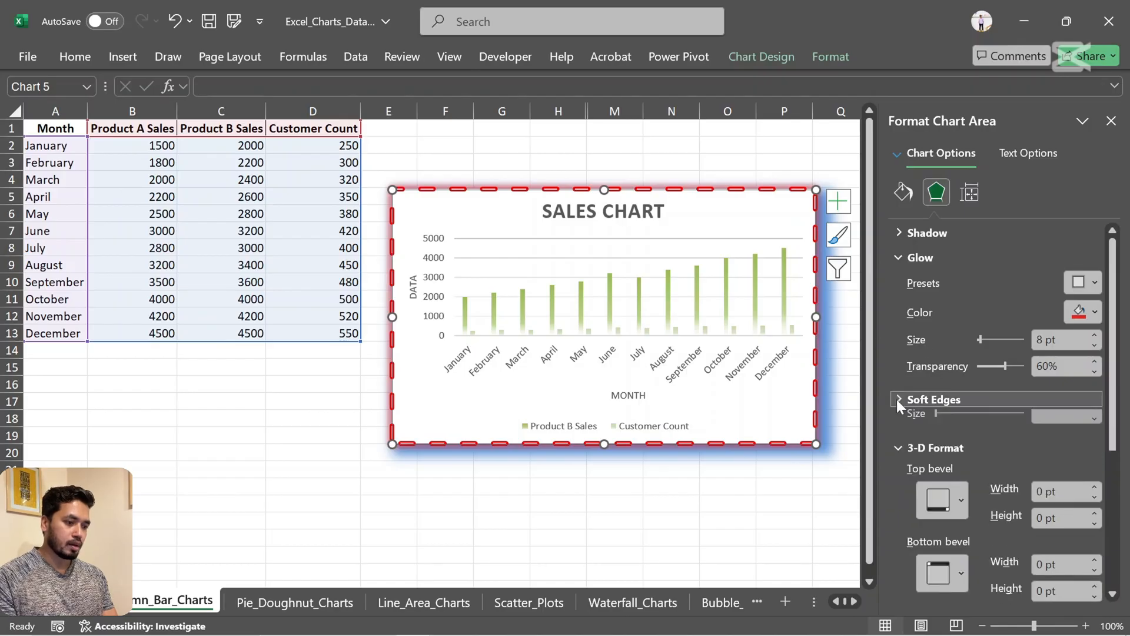
pyautogui.click(898, 257)
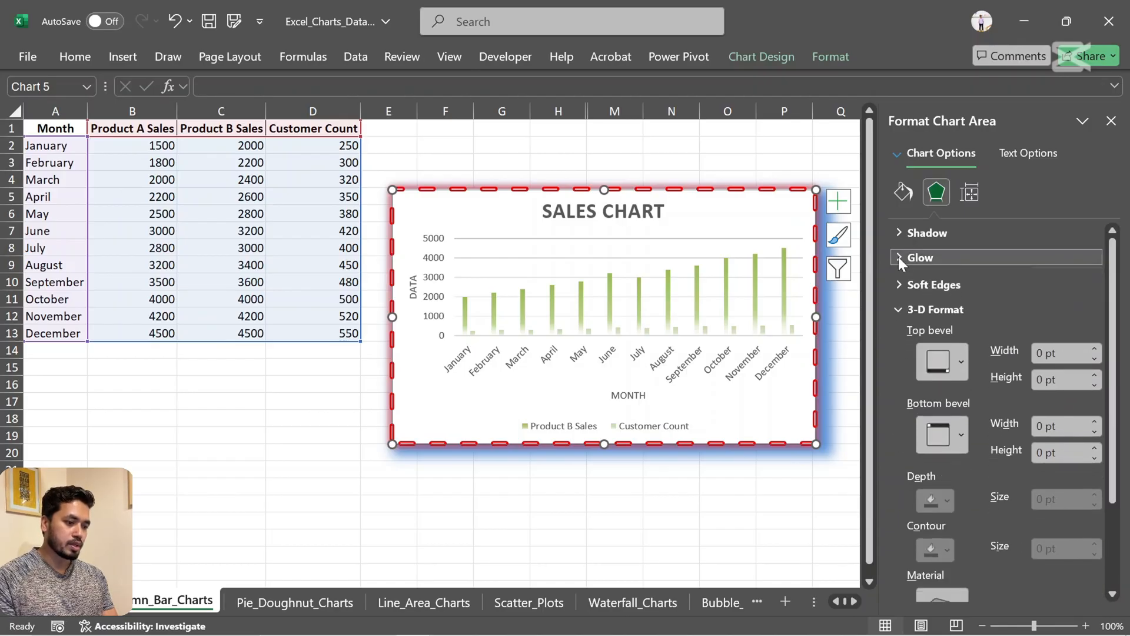
pyautogui.click(955, 360)
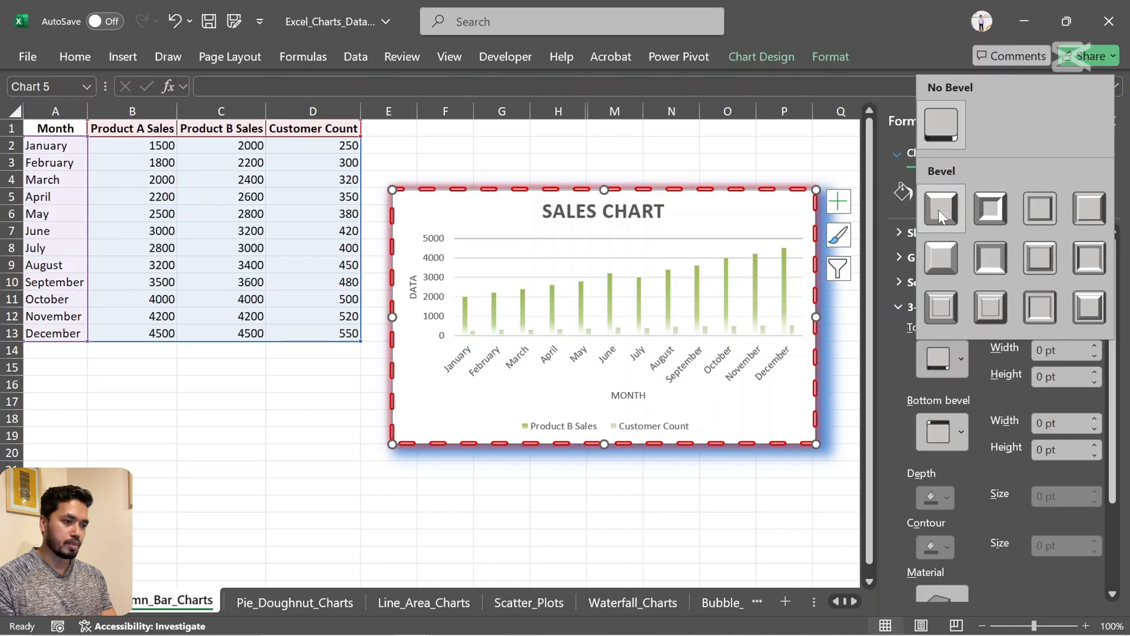
pyautogui.click(995, 215)
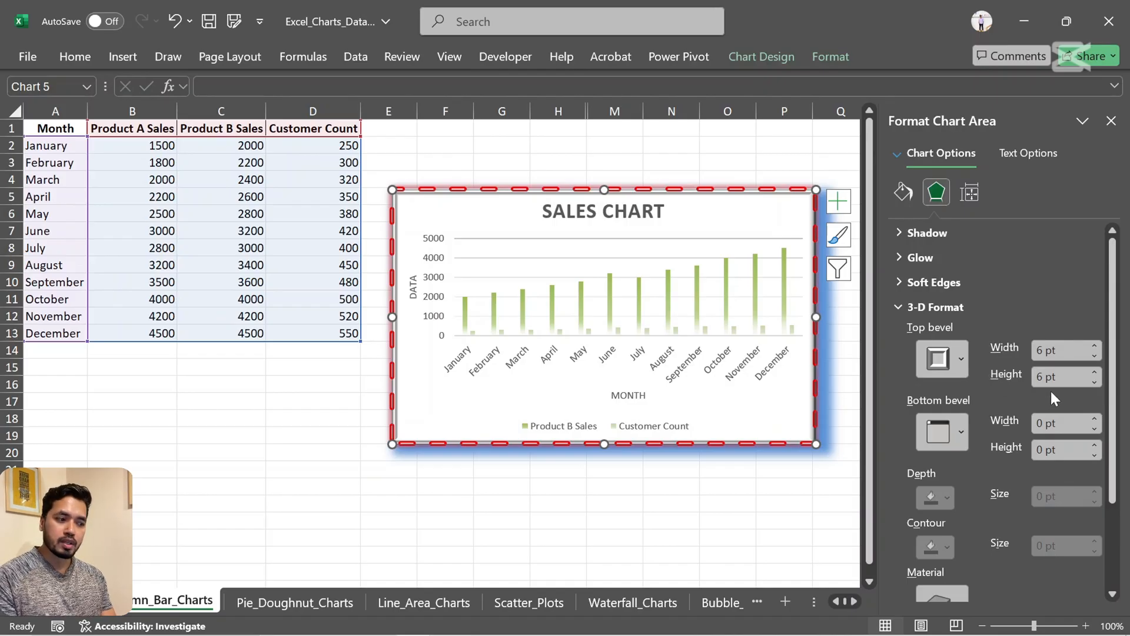
pyautogui.click(957, 429)
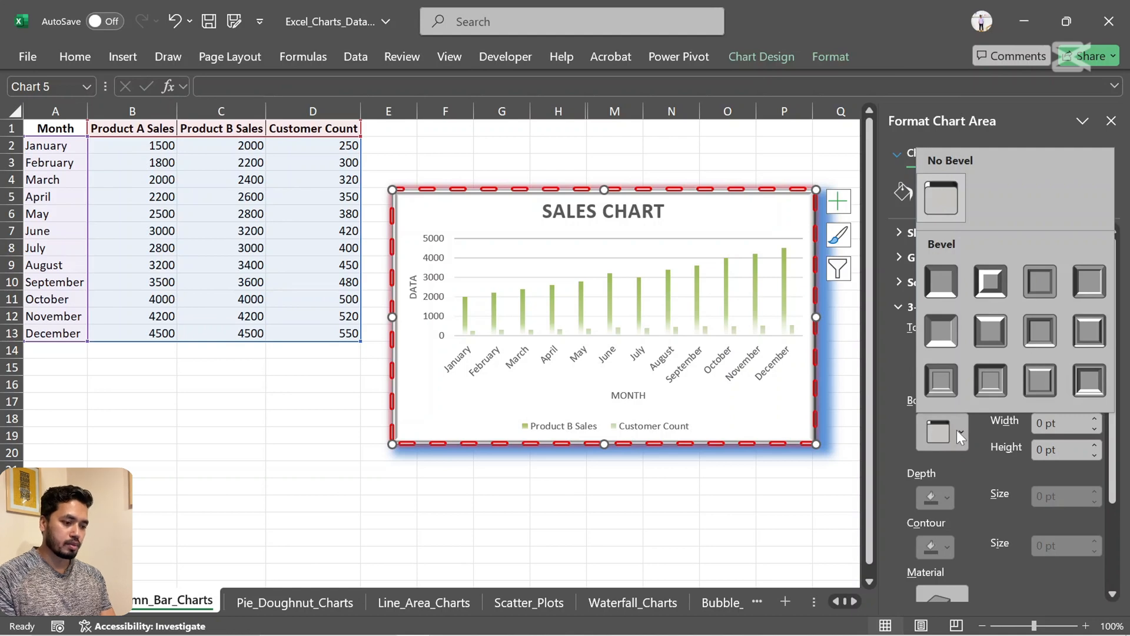
pyautogui.click(972, 540)
pyautogui.scroll(-3, 972, 540)
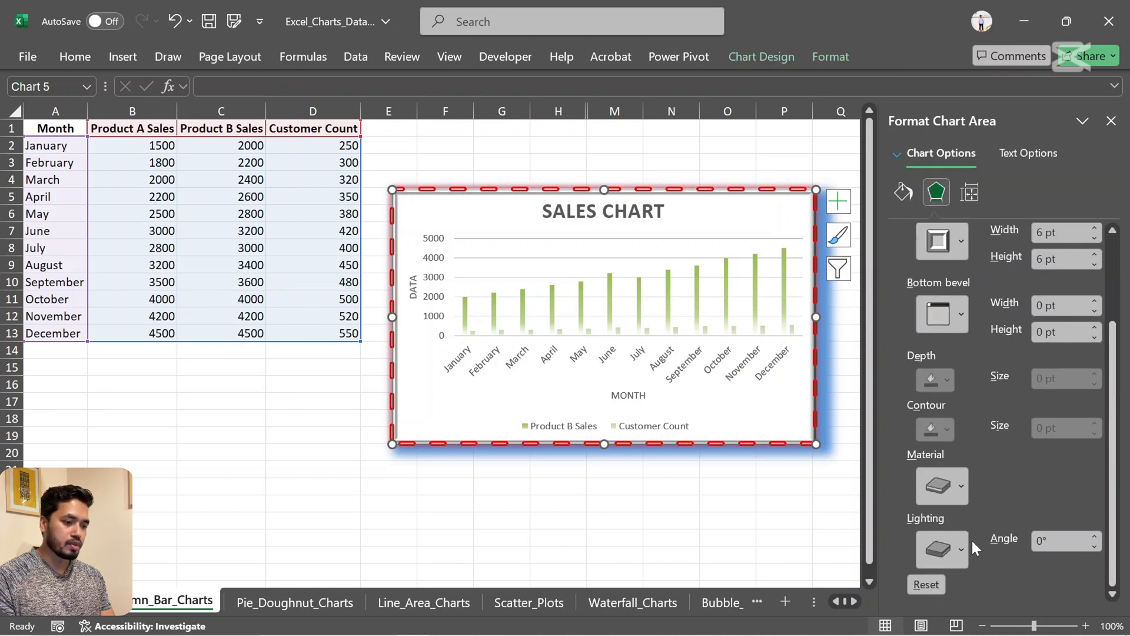
pyautogui.scroll(3, 971, 538)
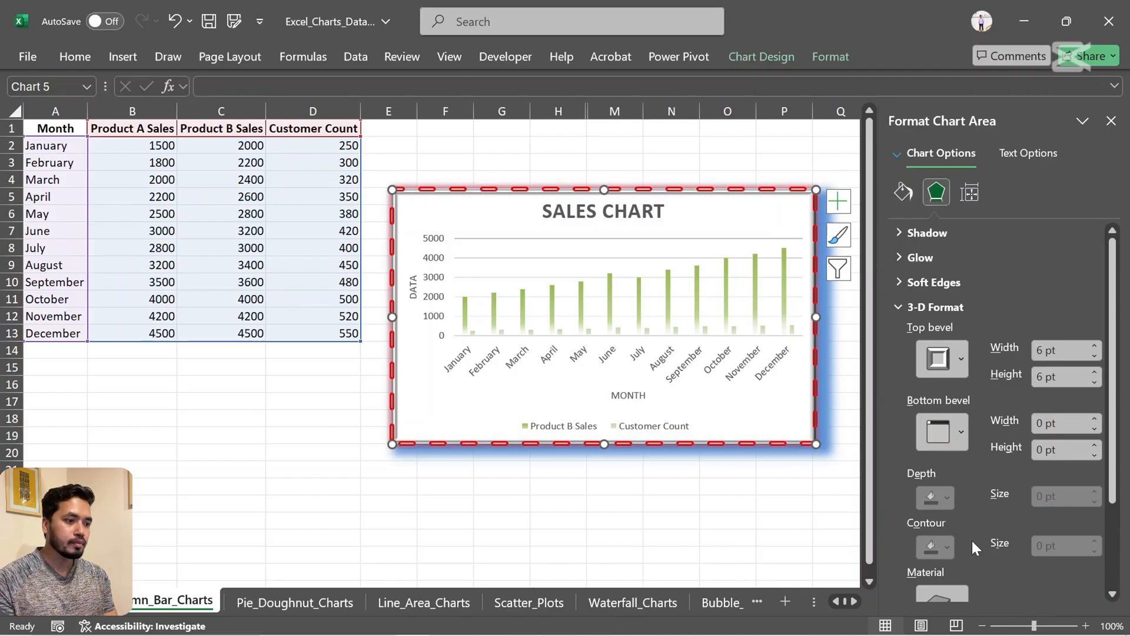
# Set the chart's height to 3.3 inches in the size properties.
pyautogui.click(969, 192)
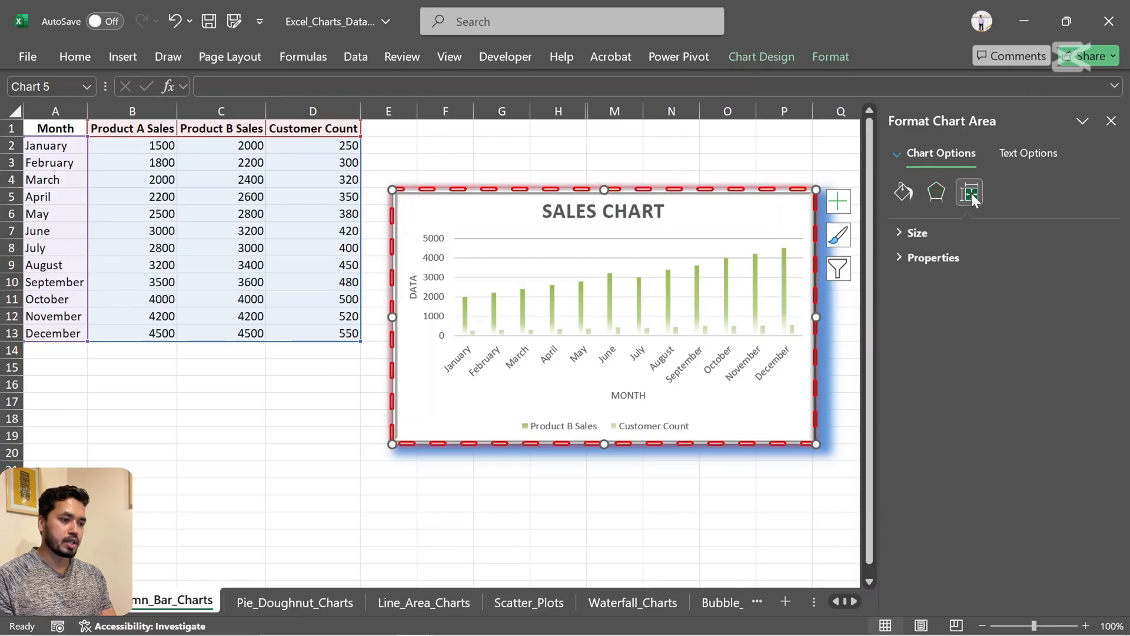
pyautogui.click(898, 232)
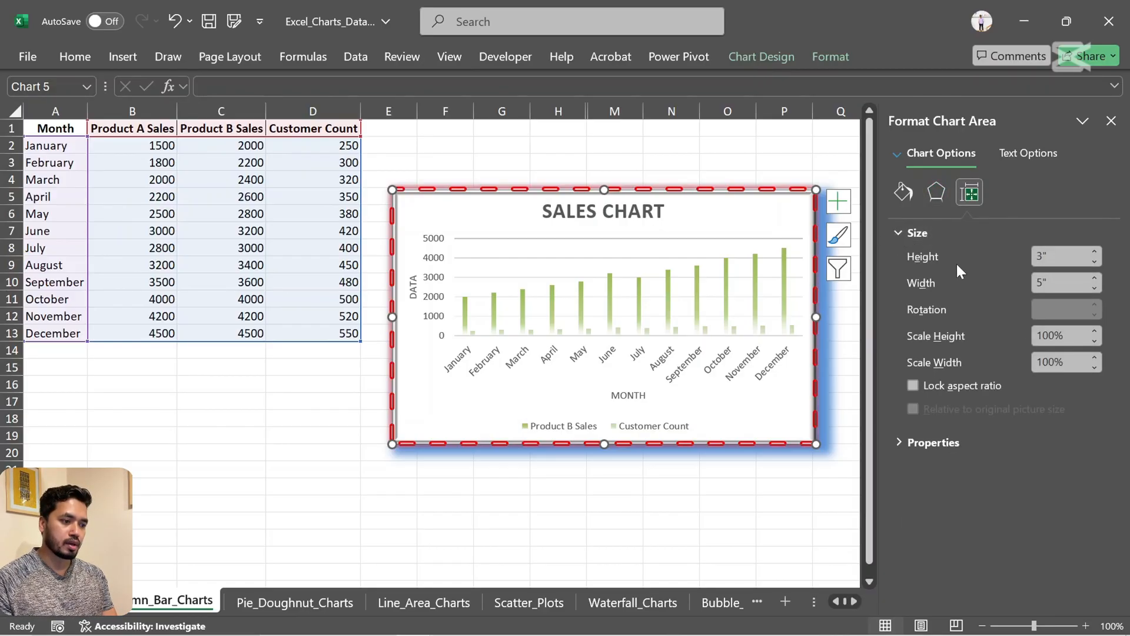
pyautogui.click(1095, 252)
pyautogui.click(1095, 252)
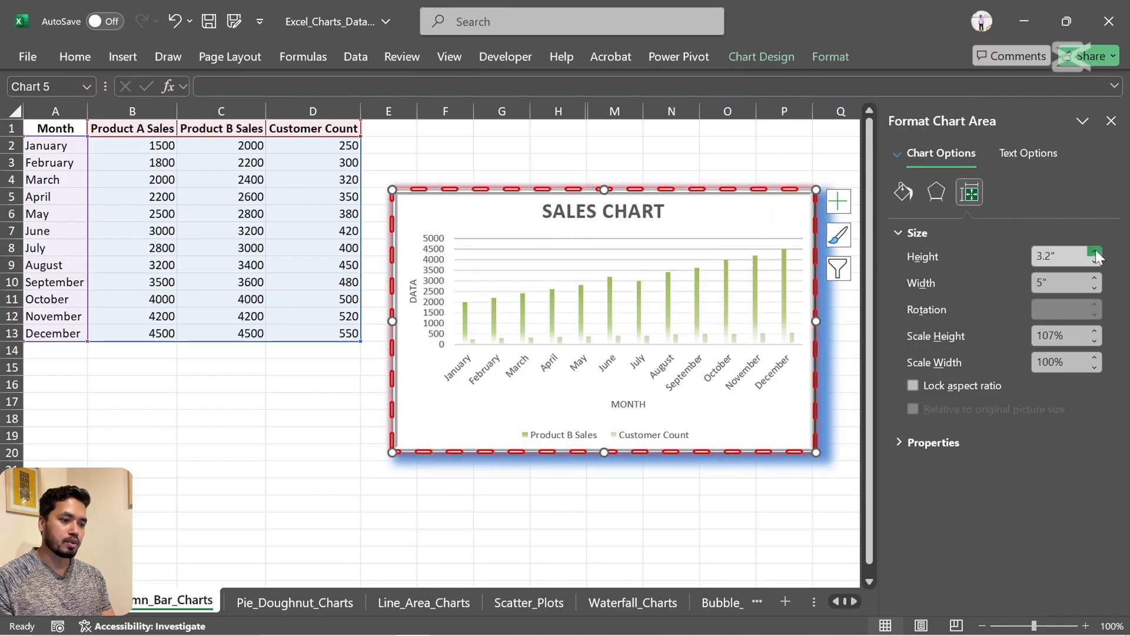
pyautogui.click(1095, 252)
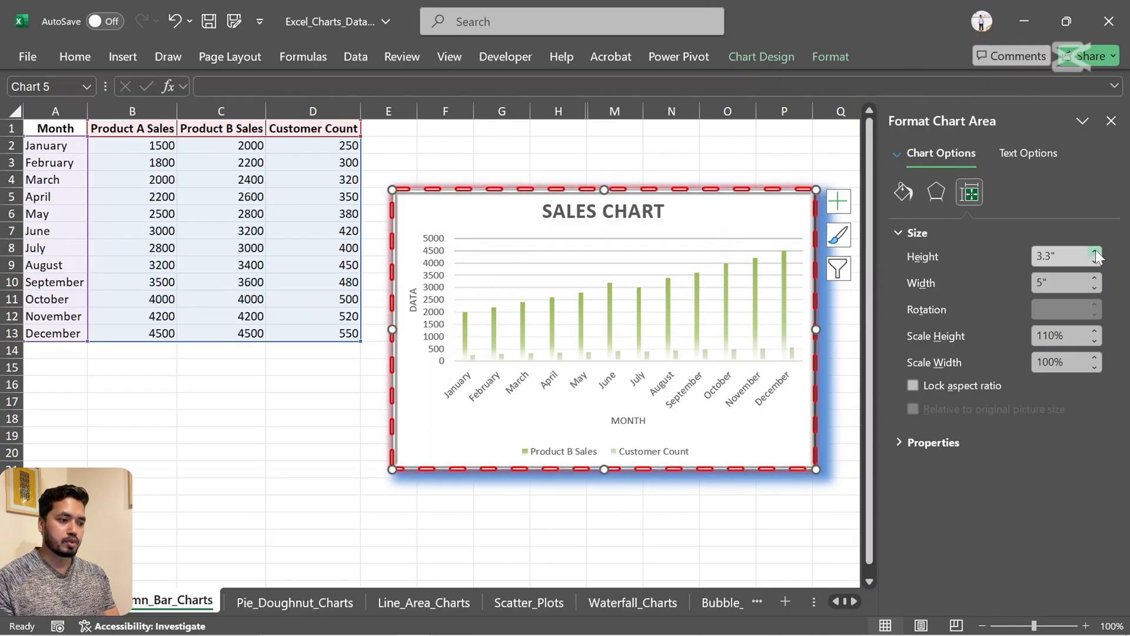
# Set the chart's width to 5.3 inches, and enlarge it from its lower-left corner to about 7.1 by 3.72 inches.
pyautogui.click(1095, 287)
pyautogui.click(1093, 278)
pyautogui.click(1094, 278)
pyautogui.click(1093, 278)
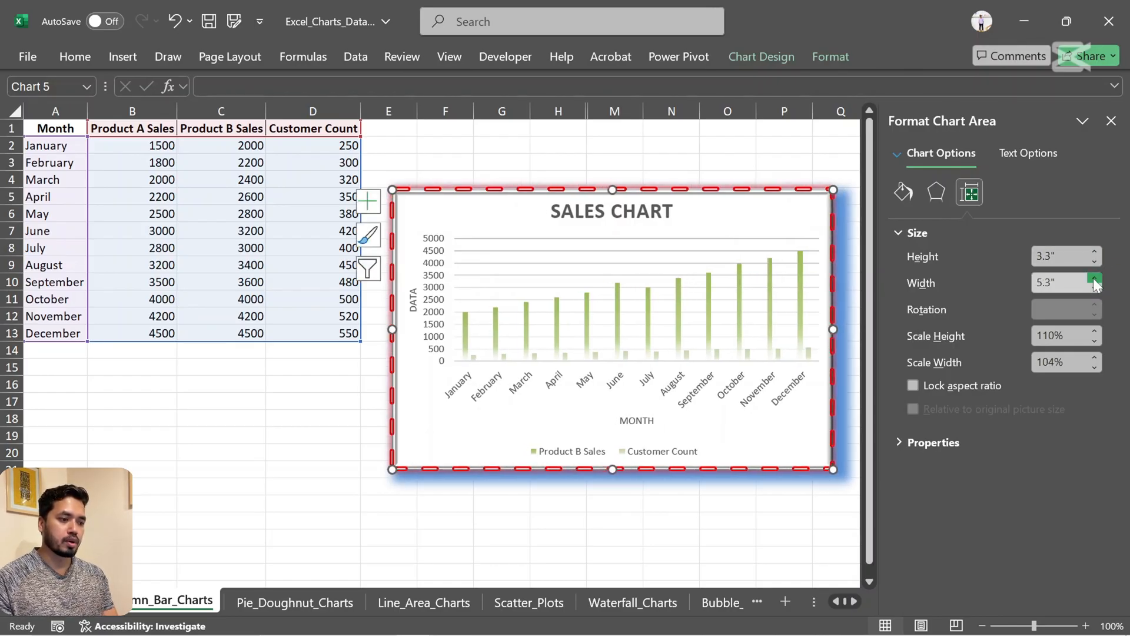
pyautogui.click(1094, 278)
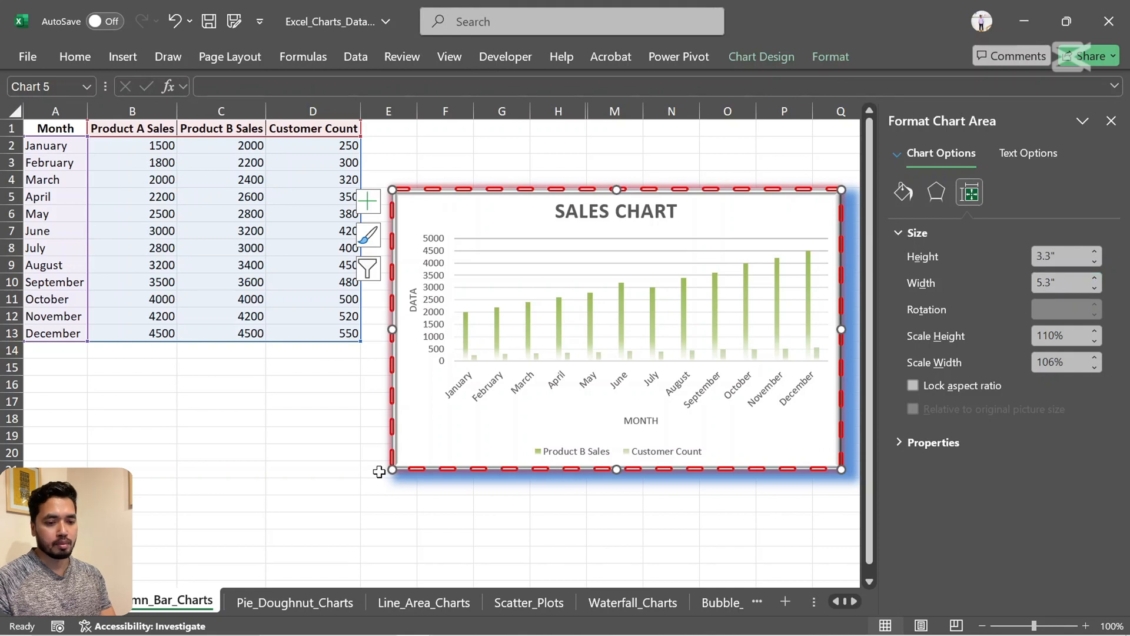
pyautogui.moveTo(392, 470); pyautogui.dragTo(240, 504)
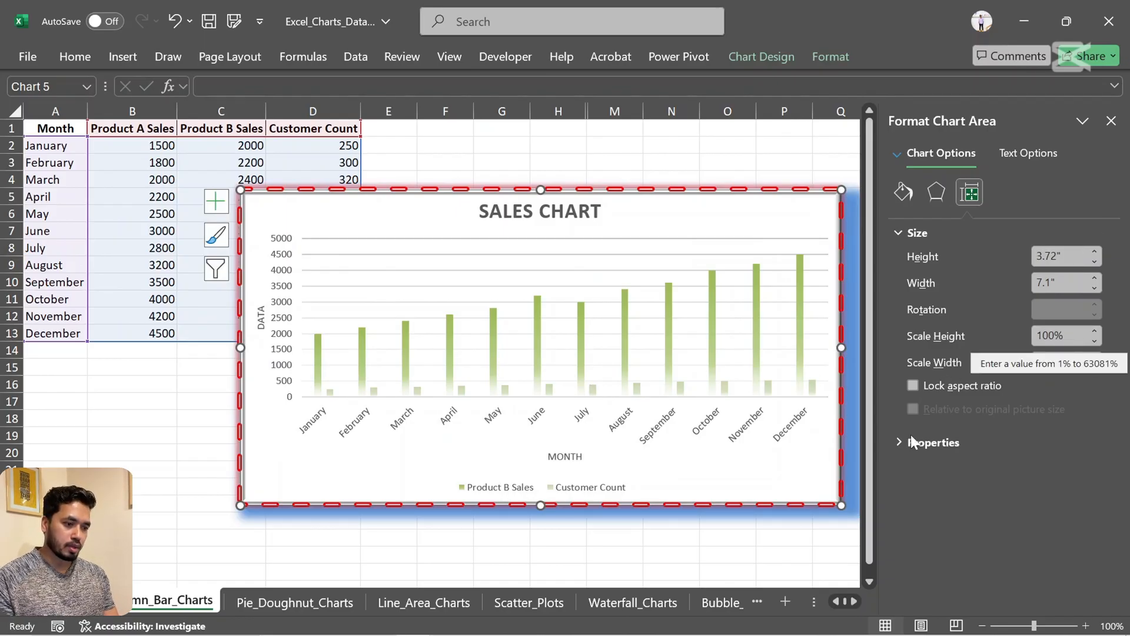
pyautogui.click(896, 236)
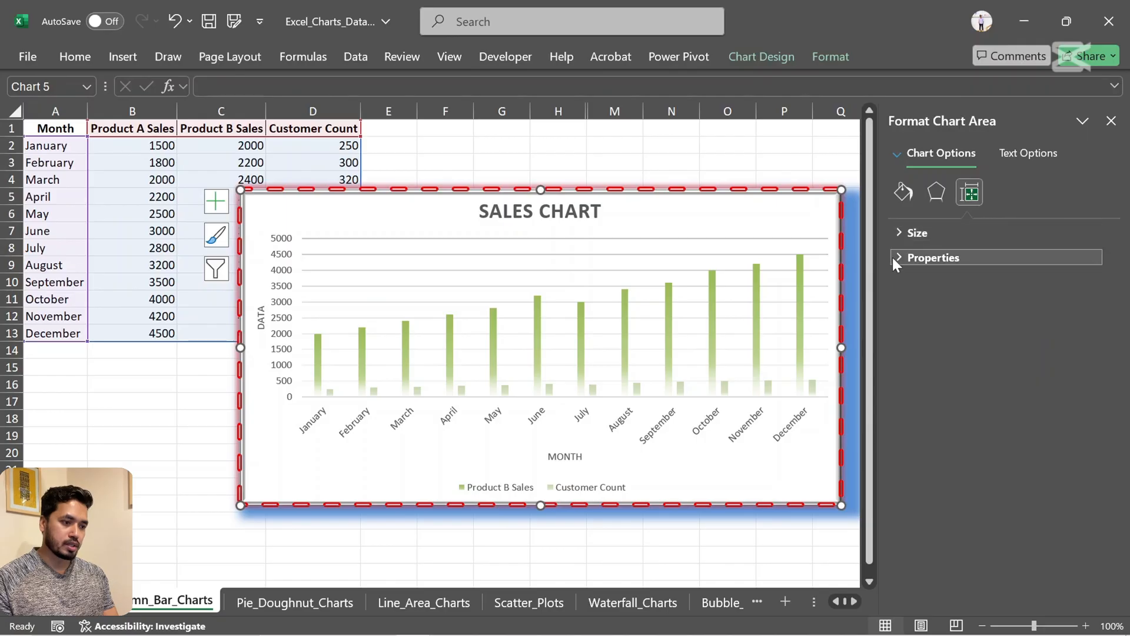
# Test the chart's three cell-positioning properties by resizing worksheet columns behind it, and restore Move and size with cells.
pyautogui.click(898, 261)
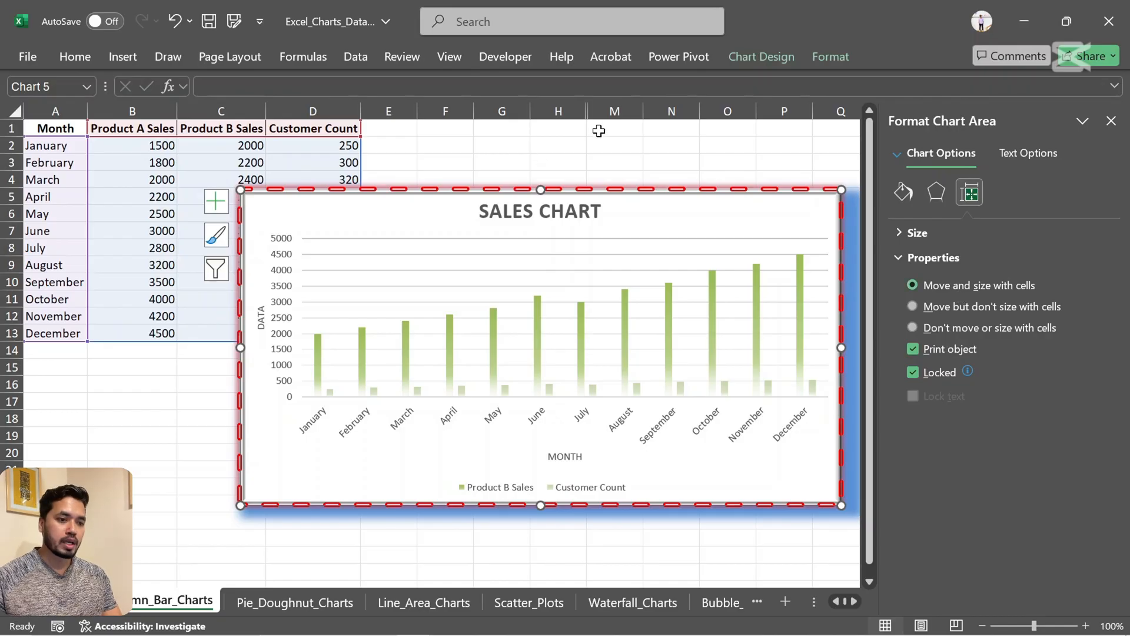
pyautogui.moveTo(532, 113); pyautogui.dragTo(471, 111)
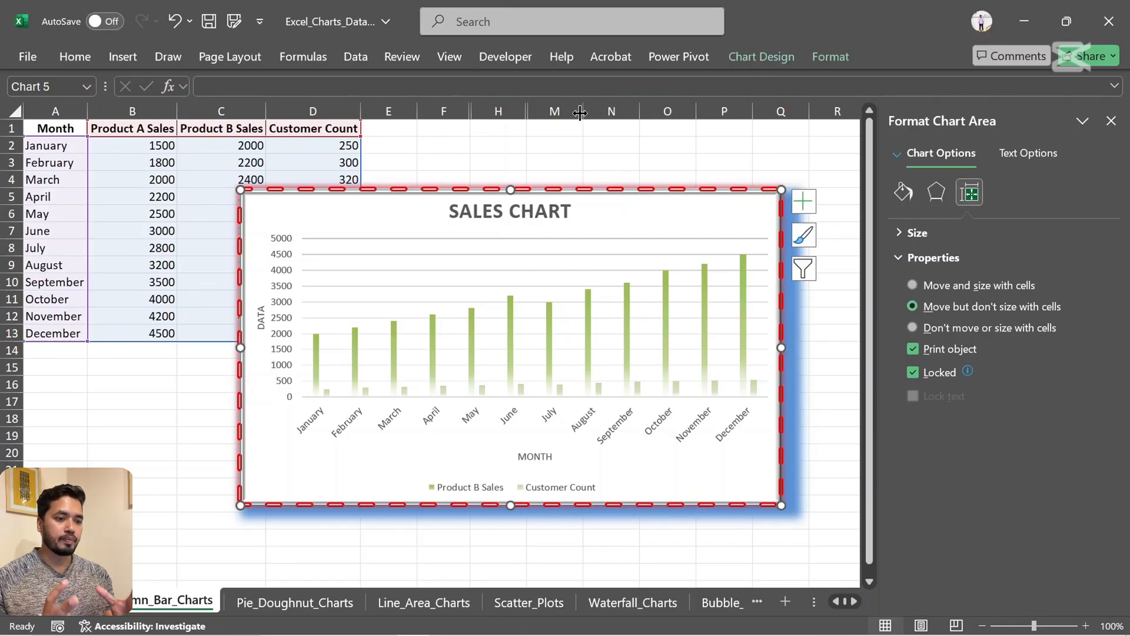
pyautogui.moveTo(581, 113)
pyautogui.mouseDown()
pyautogui.moveTo(527, 113)
pyautogui.moveTo(600, 115)
pyautogui.mouseUp()
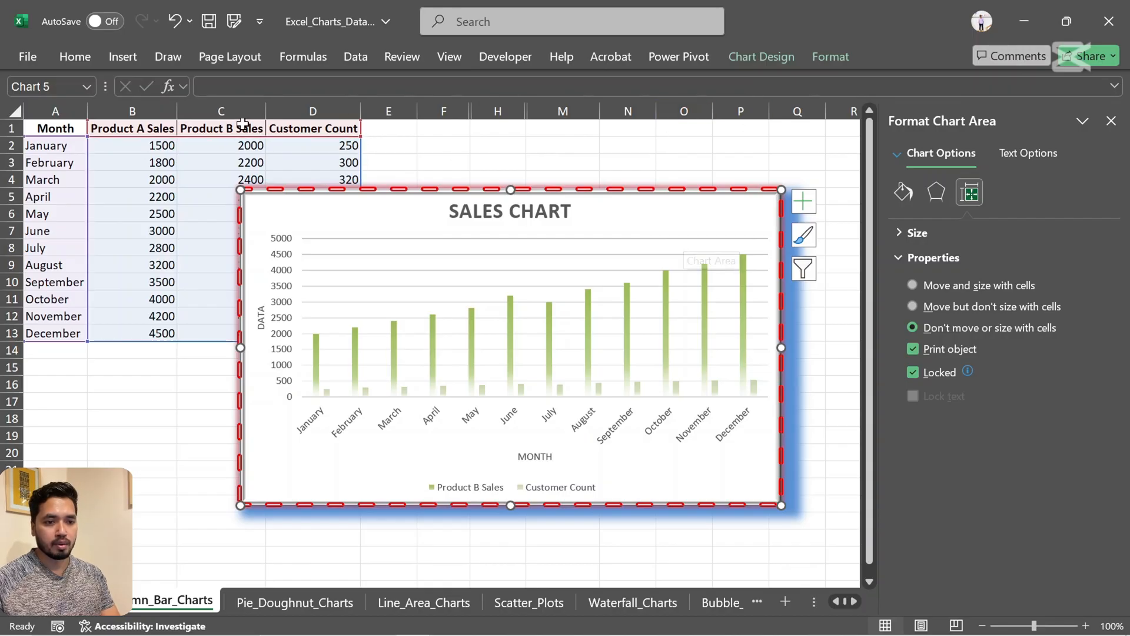
pyautogui.moveTo(599, 112); pyautogui.dragTo(532, 112)
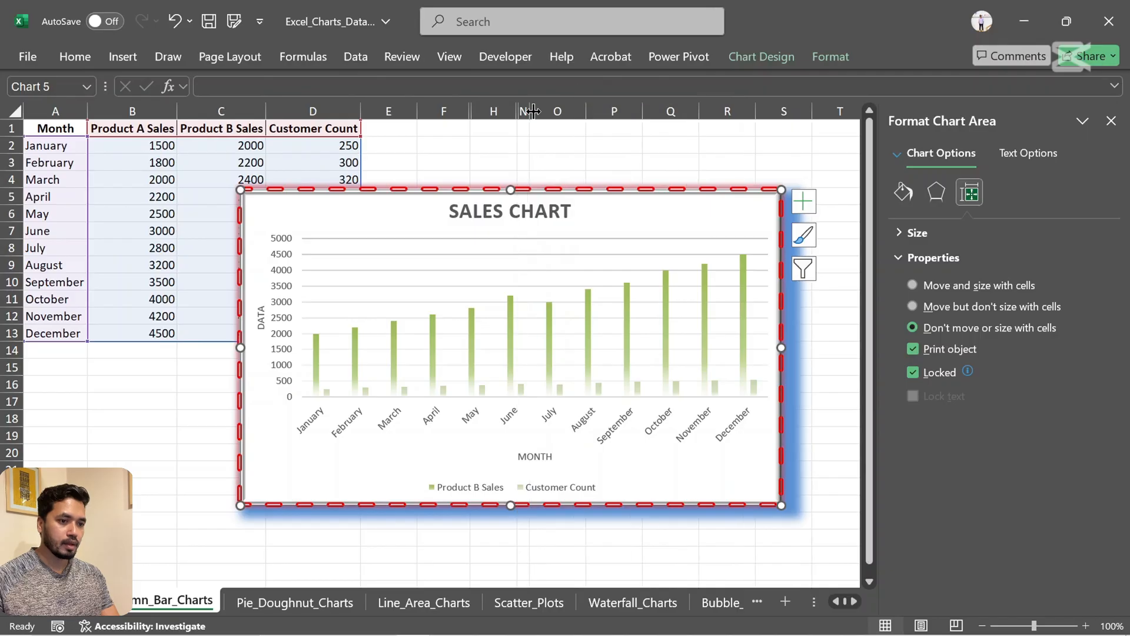
pyautogui.click(913, 284)
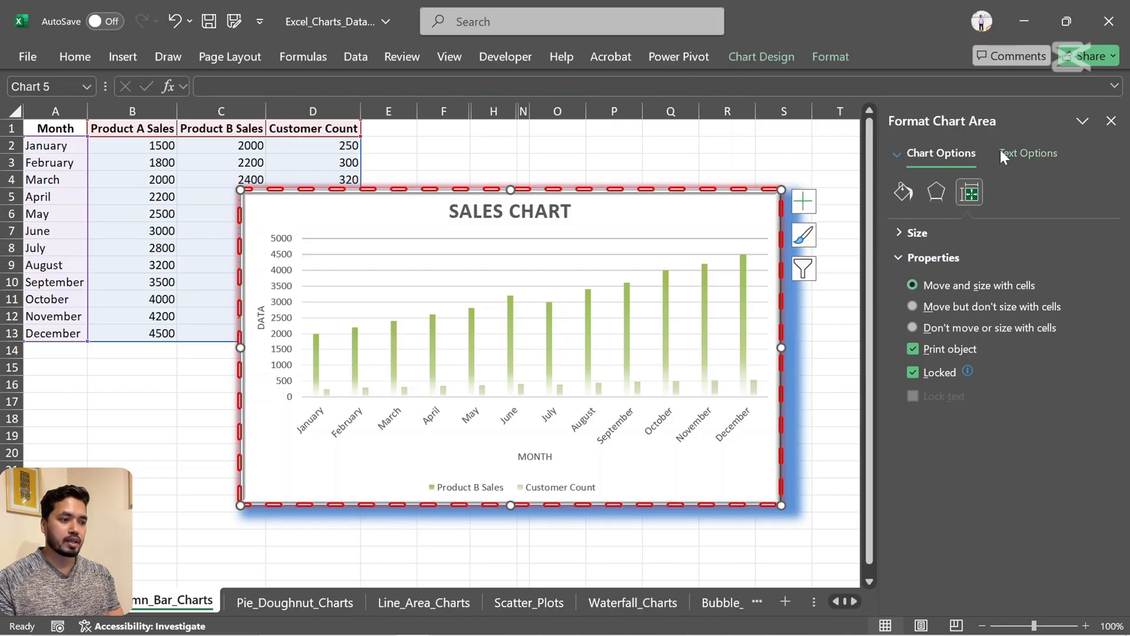
# Open the chart area's text options and view the text fill settings.
pyautogui.click(1027, 152)
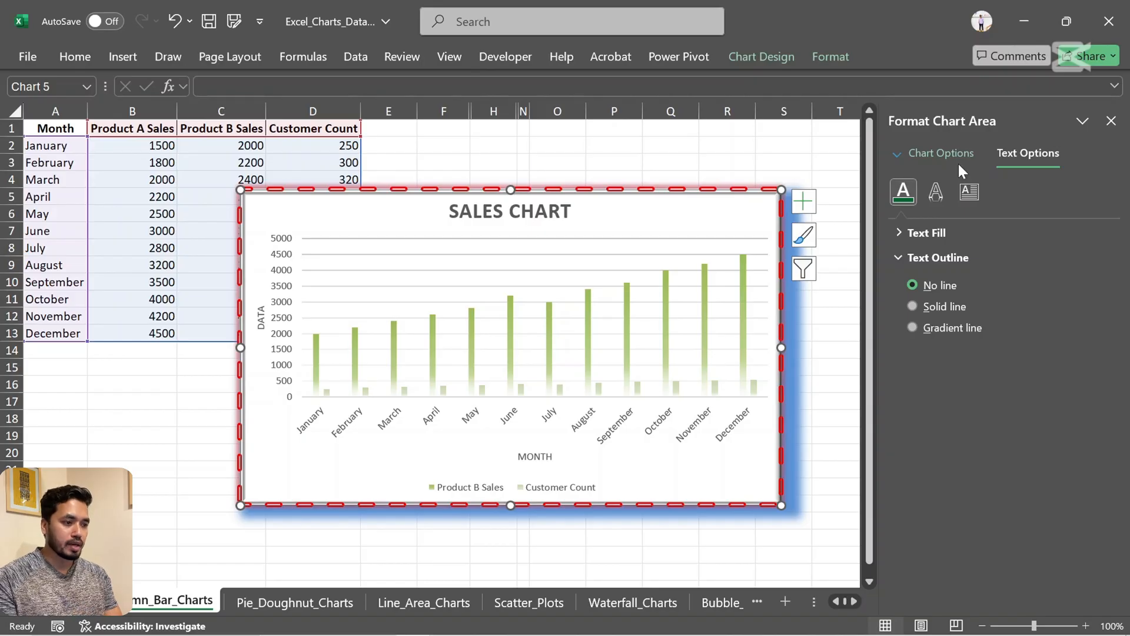
pyautogui.click(897, 234)
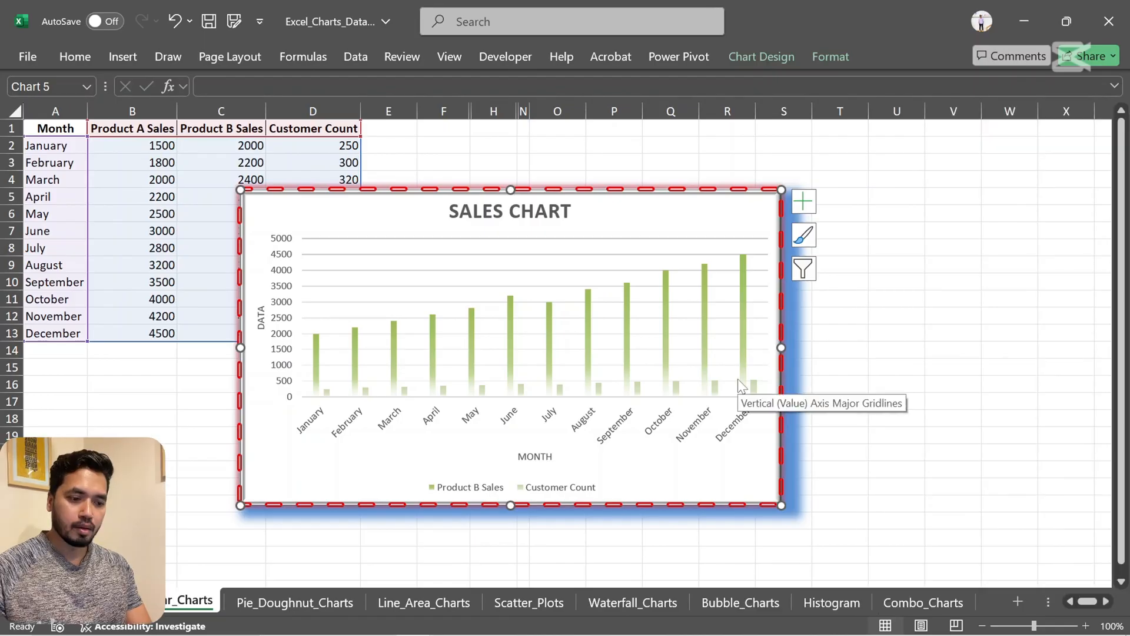
# On the Pie_Doughnut_Charts sheet, insert a 3-D Pie chart from the Region and Total Sales table.
pyautogui.click(297, 603)
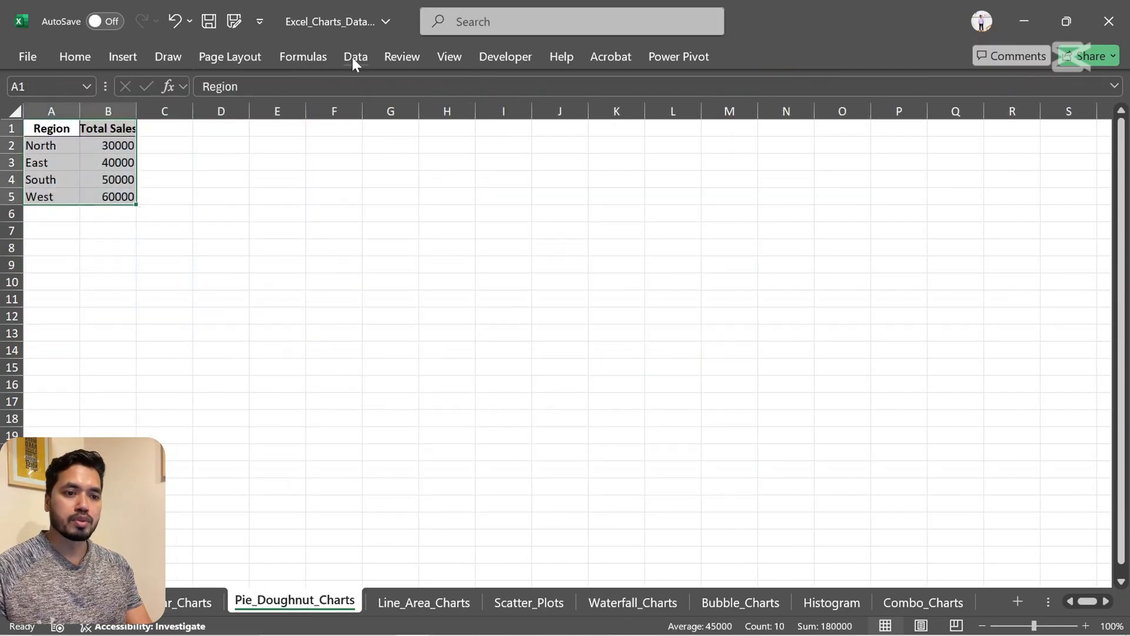
pyautogui.click(116, 59)
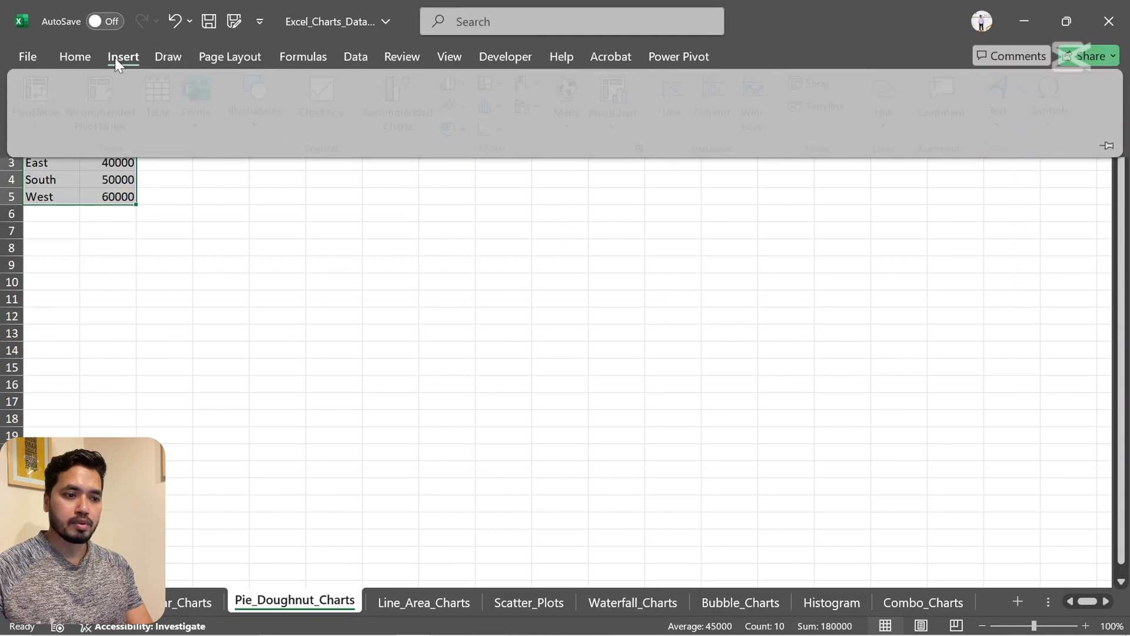
pyautogui.click(398, 101)
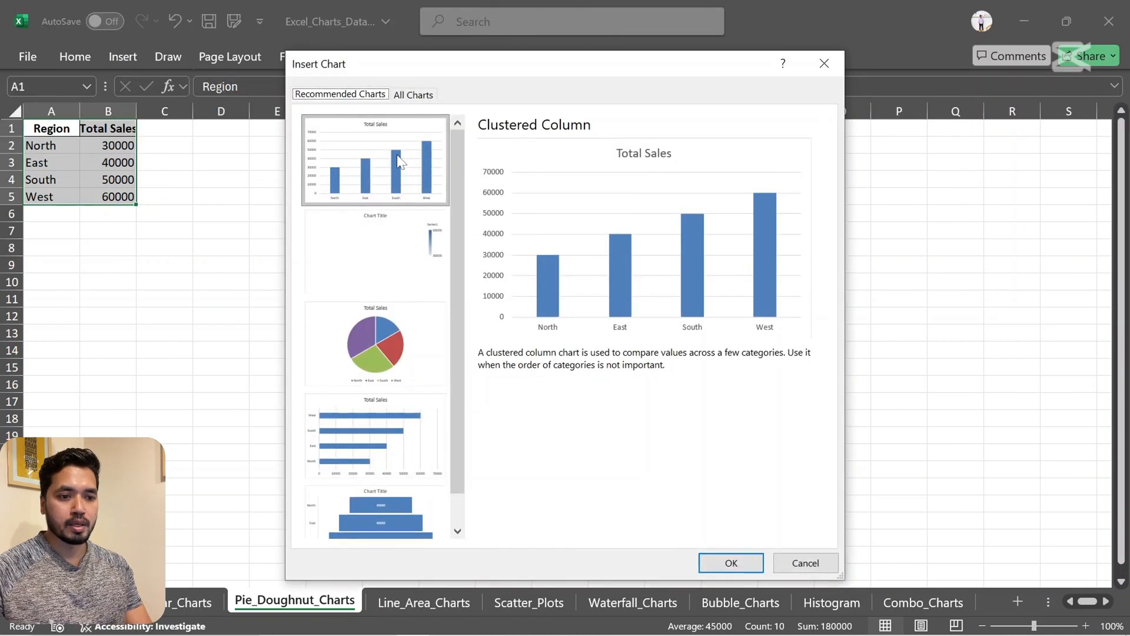
pyautogui.click(408, 343)
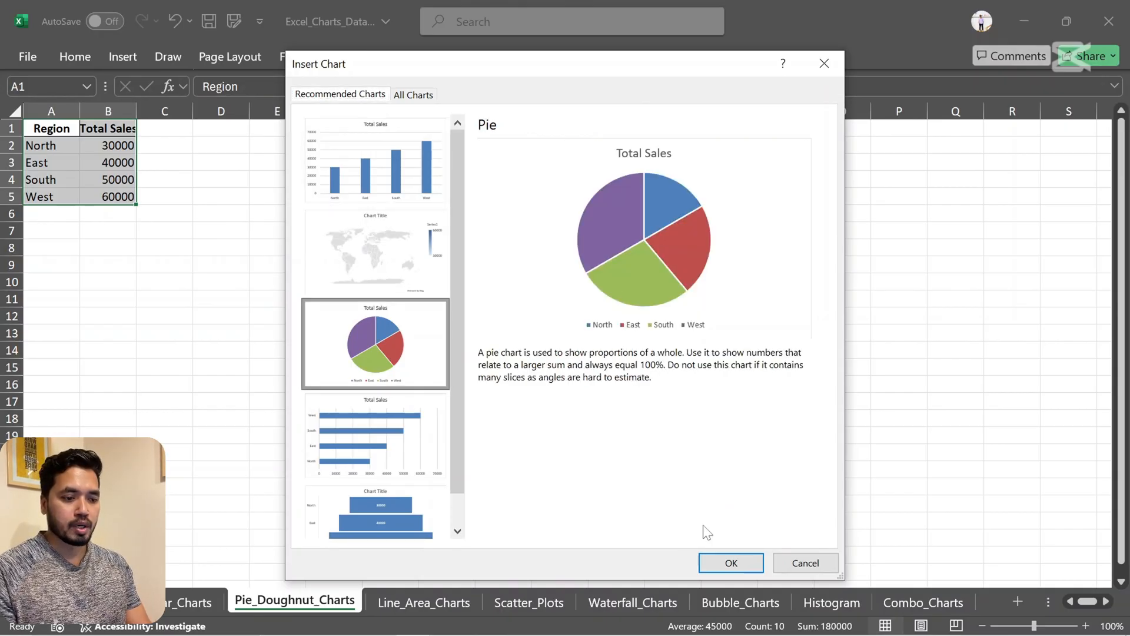
pyautogui.click(407, 100)
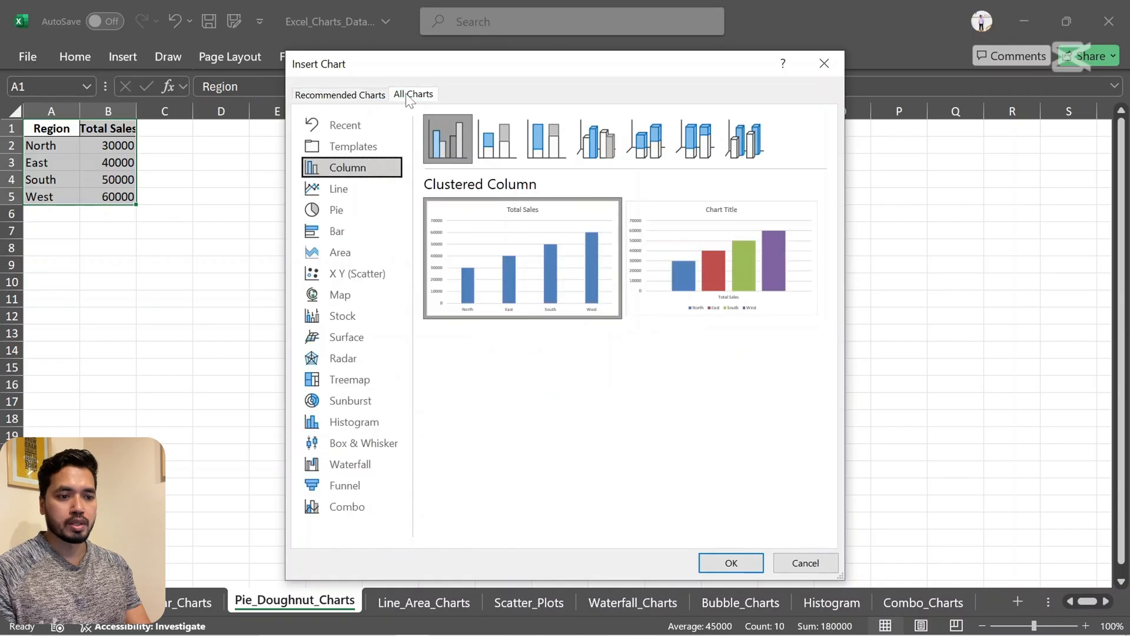
pyautogui.click(323, 213)
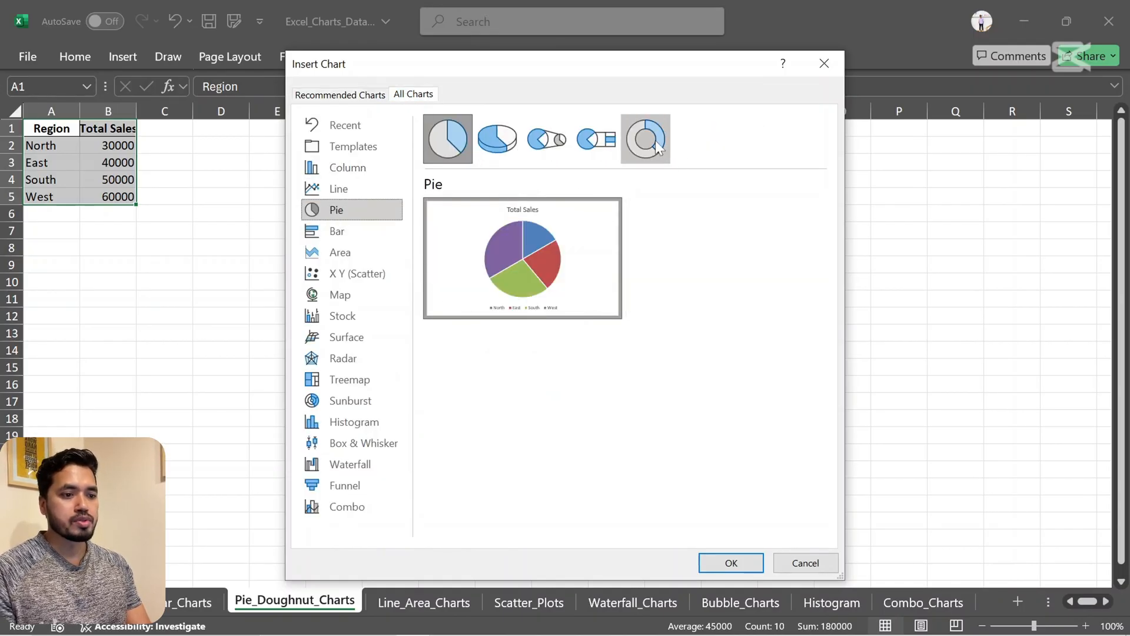
pyautogui.click(497, 146)
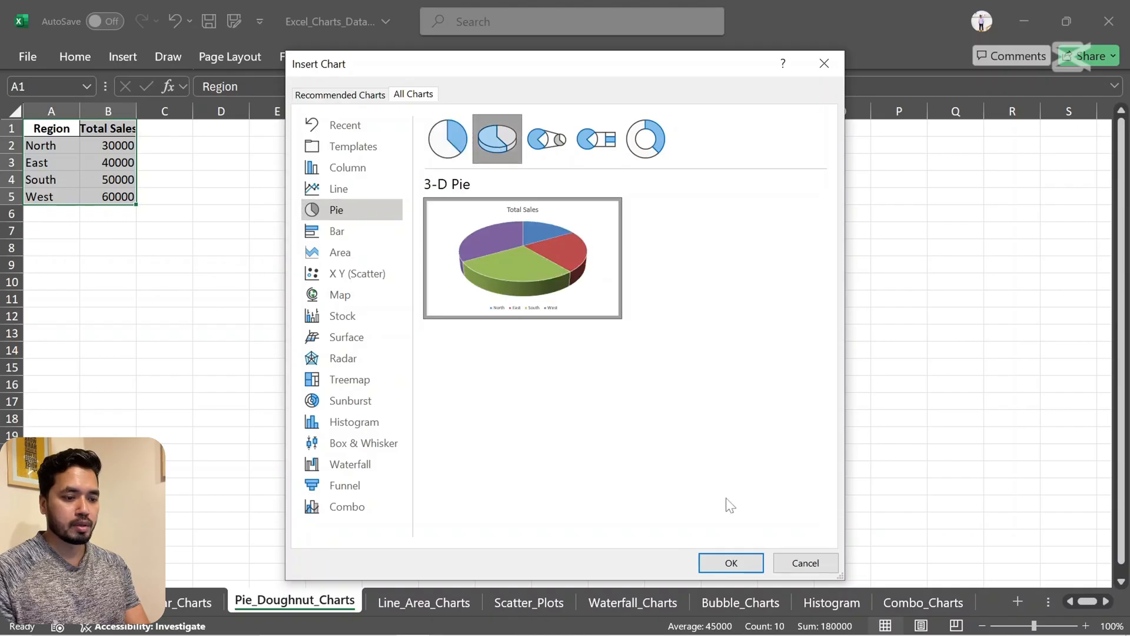
pyautogui.click(731, 563)
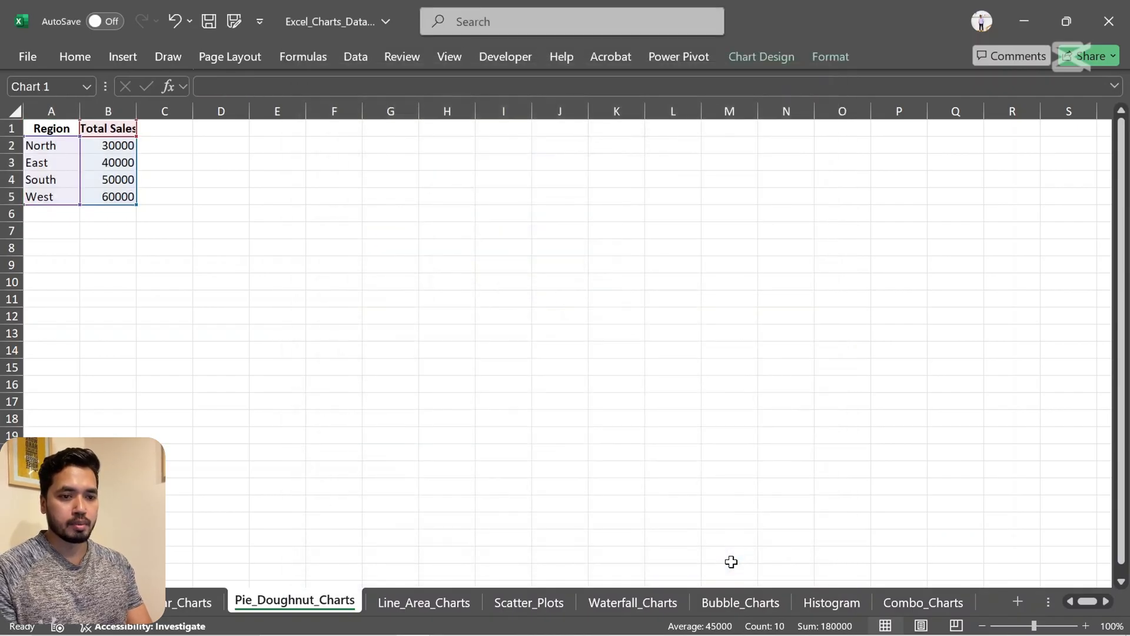
# Apply the third chart style, with a grey gradient background and dark percentage labels, to the 3-D pie chart.
pyautogui.click(760, 58)
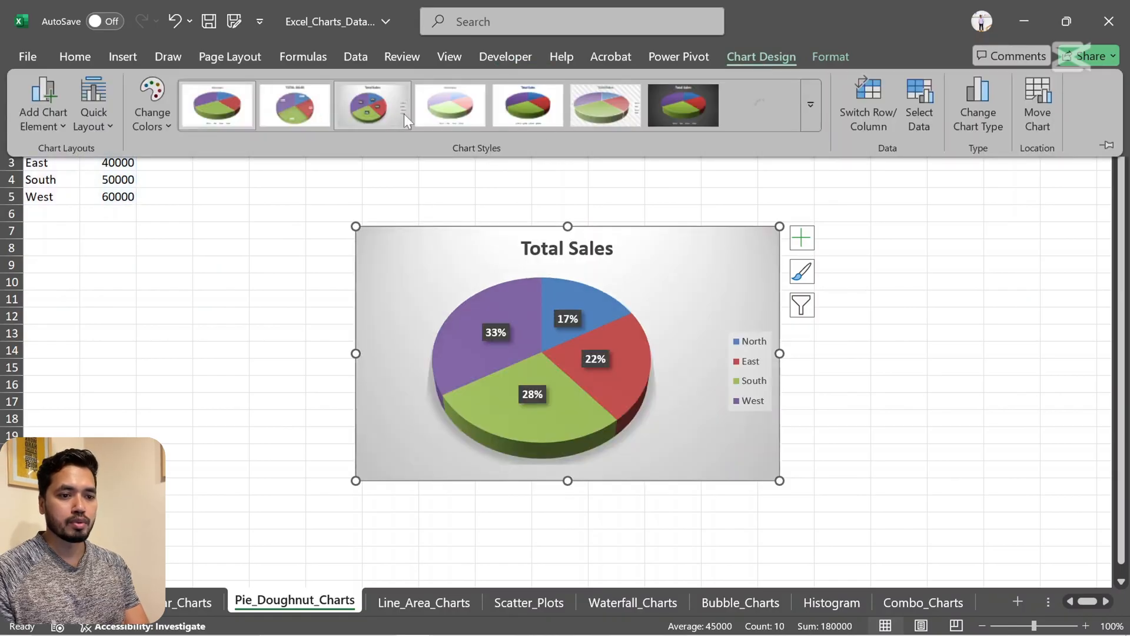
pyautogui.click(811, 111)
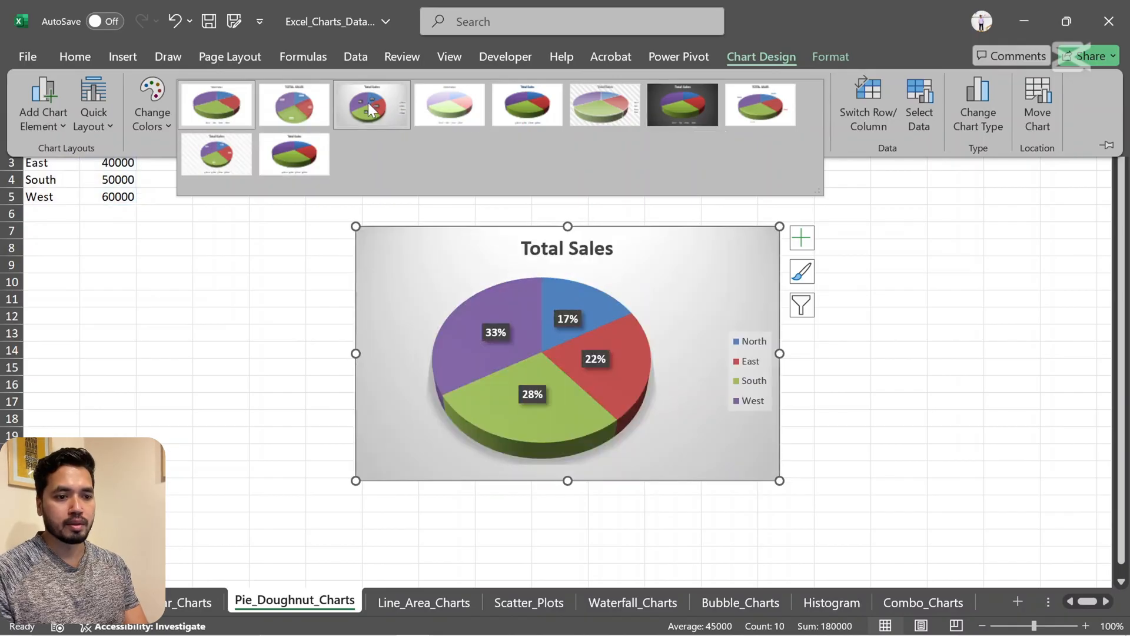
pyautogui.click(369, 103)
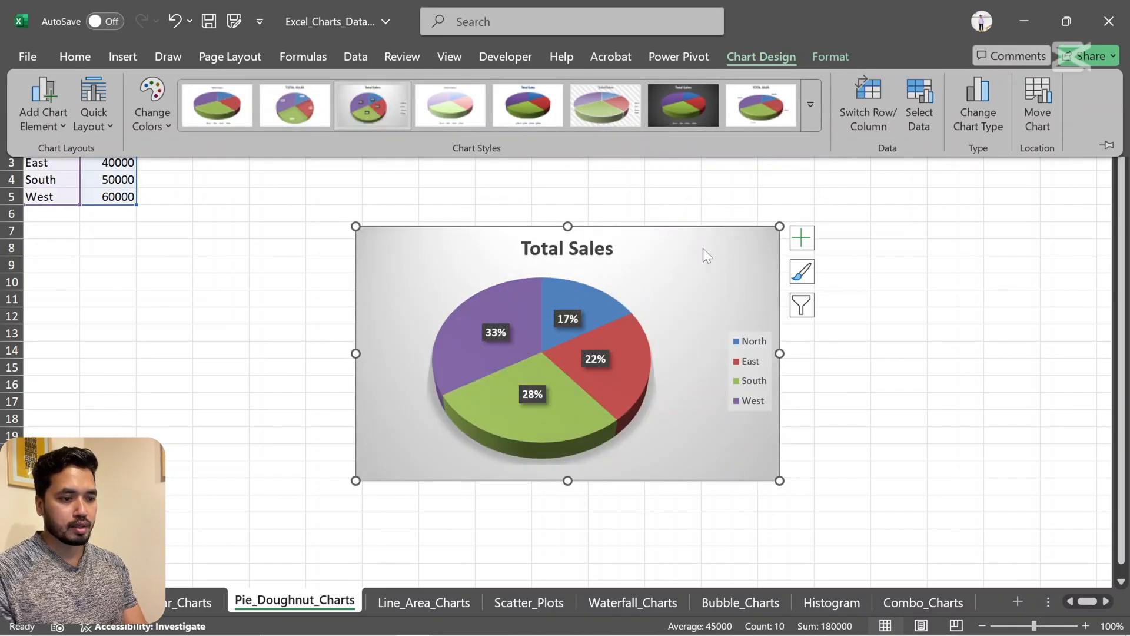
pyautogui.click(703, 249)
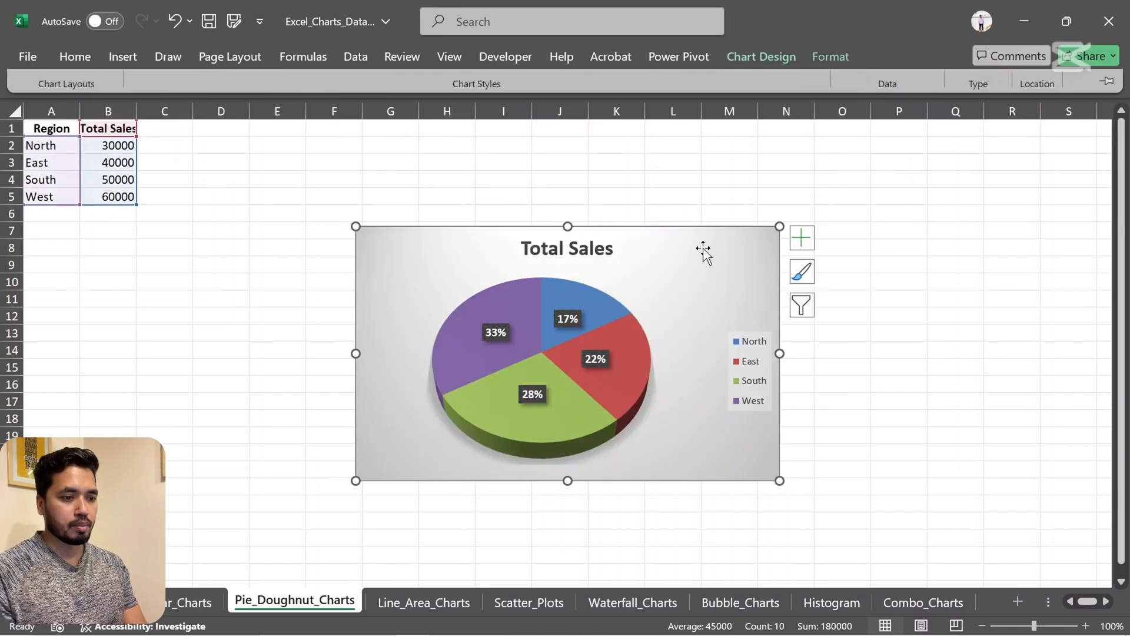
# Examine the pie chart's available chart elements, chart styles, and value and category filters.
pyautogui.click(809, 242)
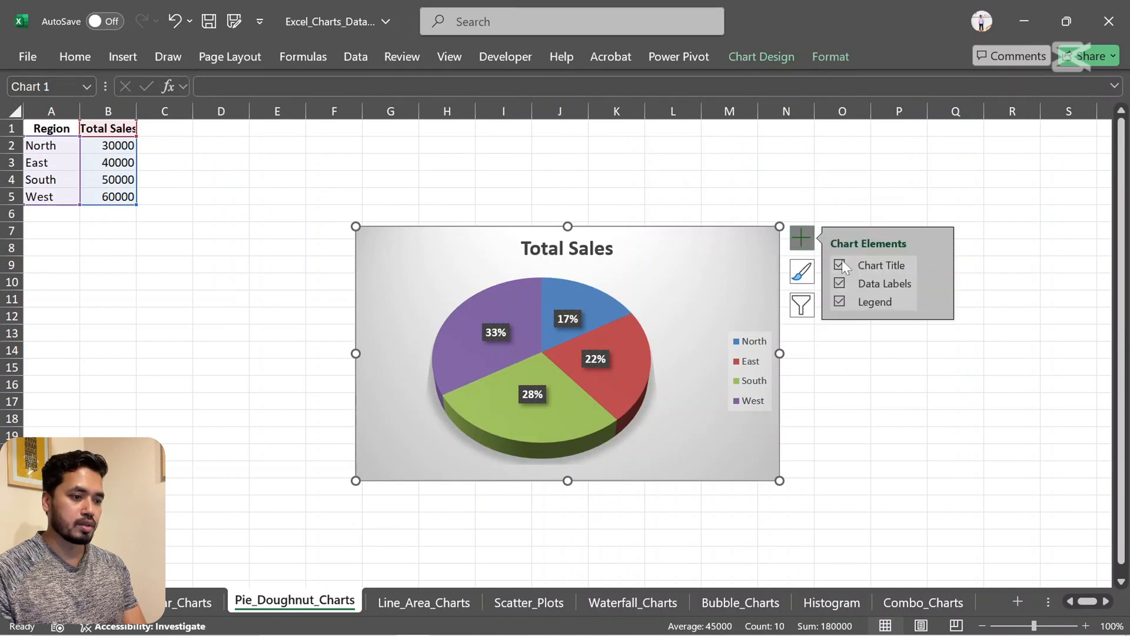
pyautogui.click(802, 271)
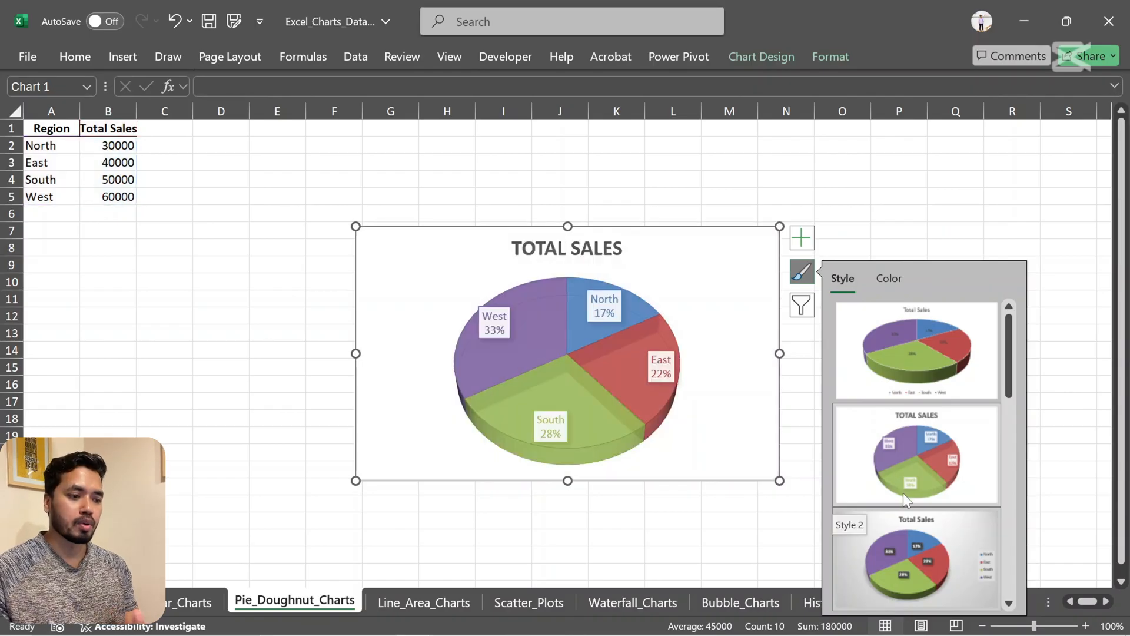
pyautogui.scroll(-5, 921, 530)
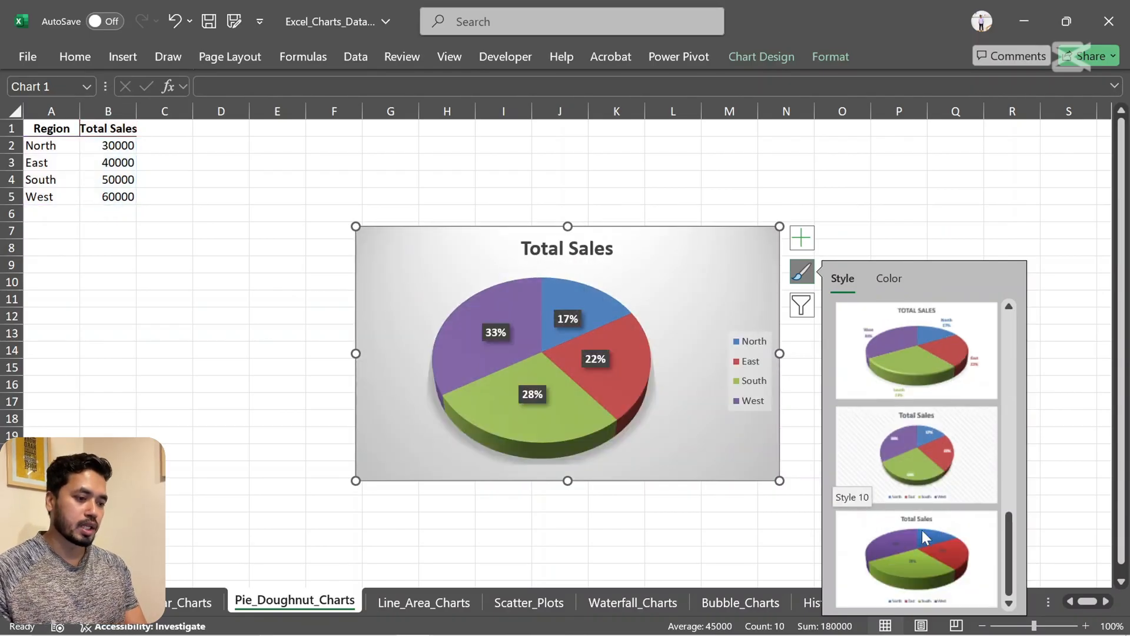
pyautogui.click(801, 306)
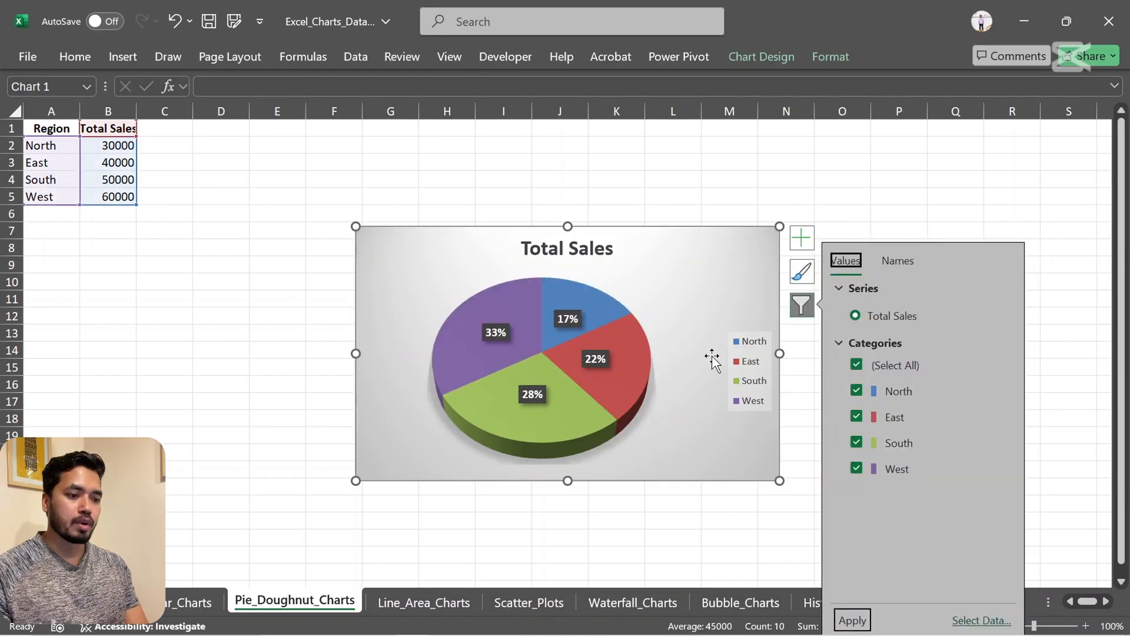
# Open the pie chart's chart area formatting, review its fill and border options, and close the settings.
pyautogui.click(709, 292)
pyautogui.rightClick(710, 294)
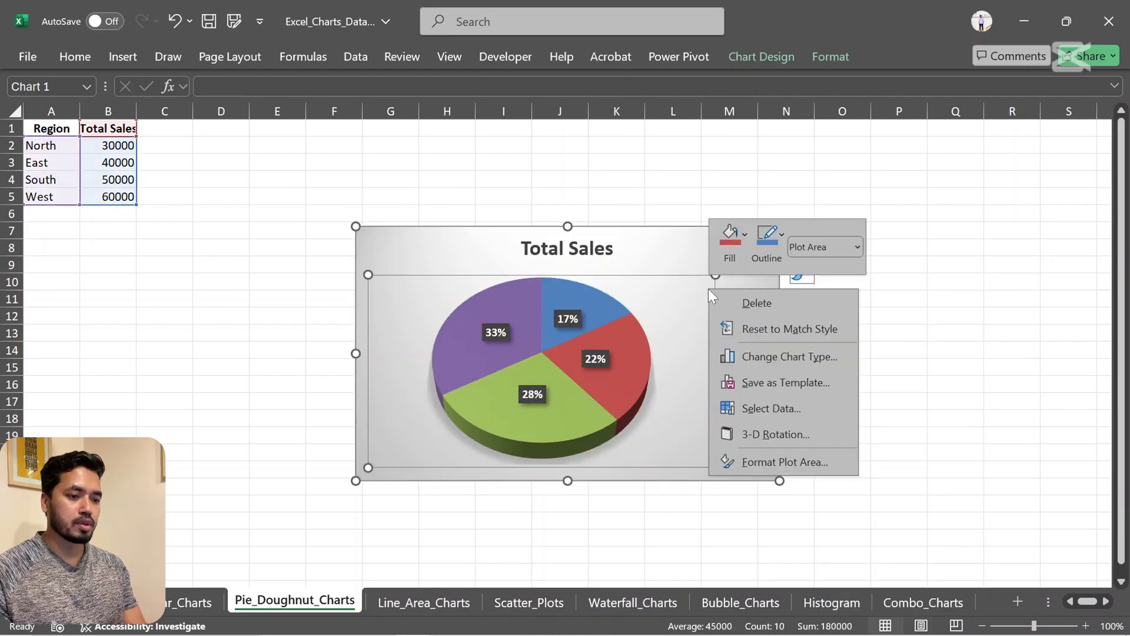
pyautogui.press('Escape')
pyautogui.click(660, 254)
pyautogui.rightClick(660, 253)
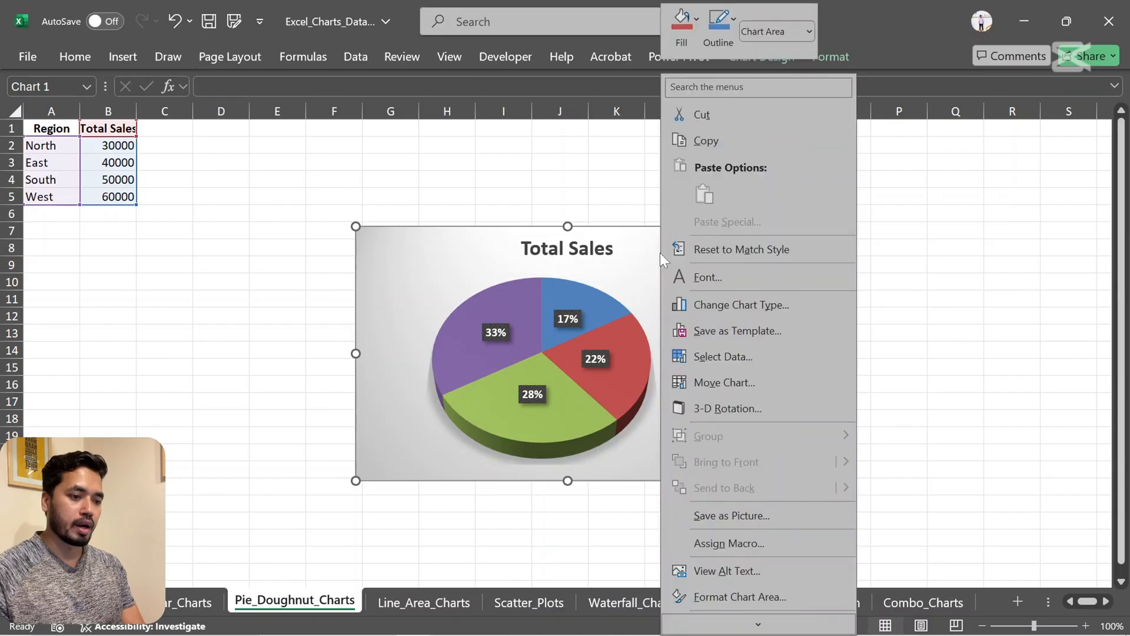
pyautogui.click(737, 594)
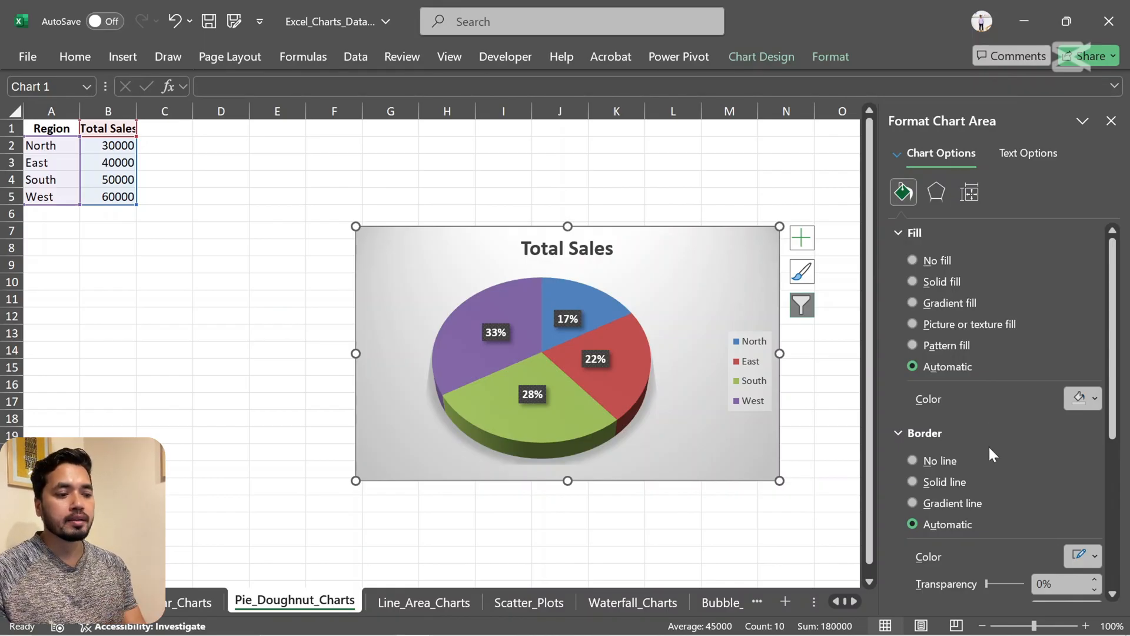
pyautogui.scroll(-5, 987, 445)
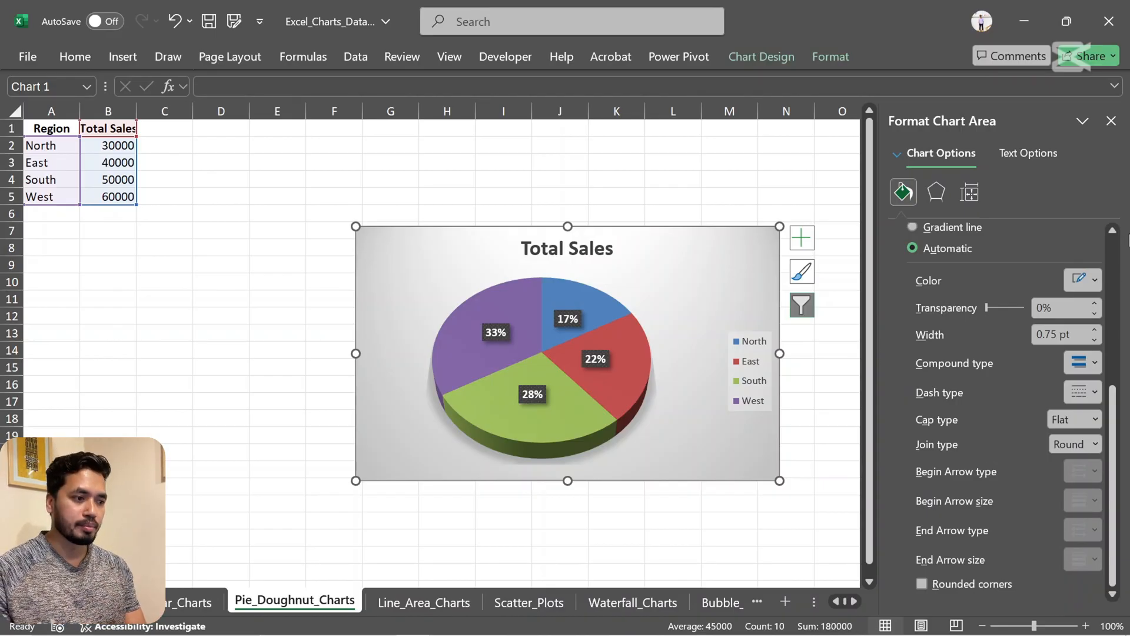
pyautogui.click(1110, 121)
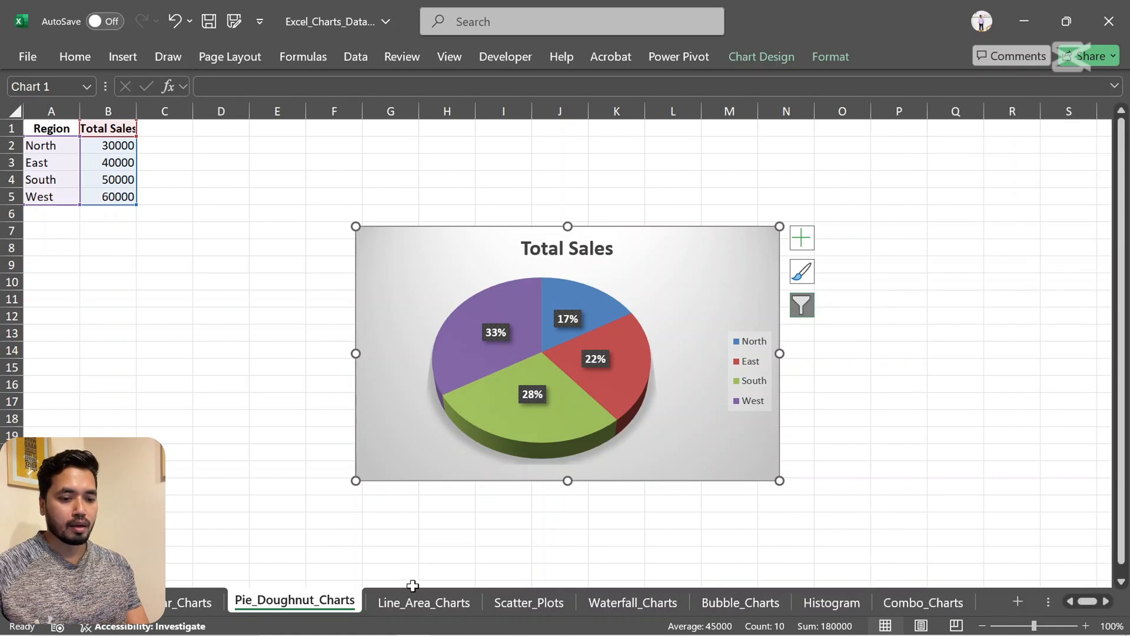
# On the Line_Area_Charts sheet, compare the area chart variants and insert the basic Area chart for monthly Total Sales and Marketing Spend.
pyautogui.click(417, 600)
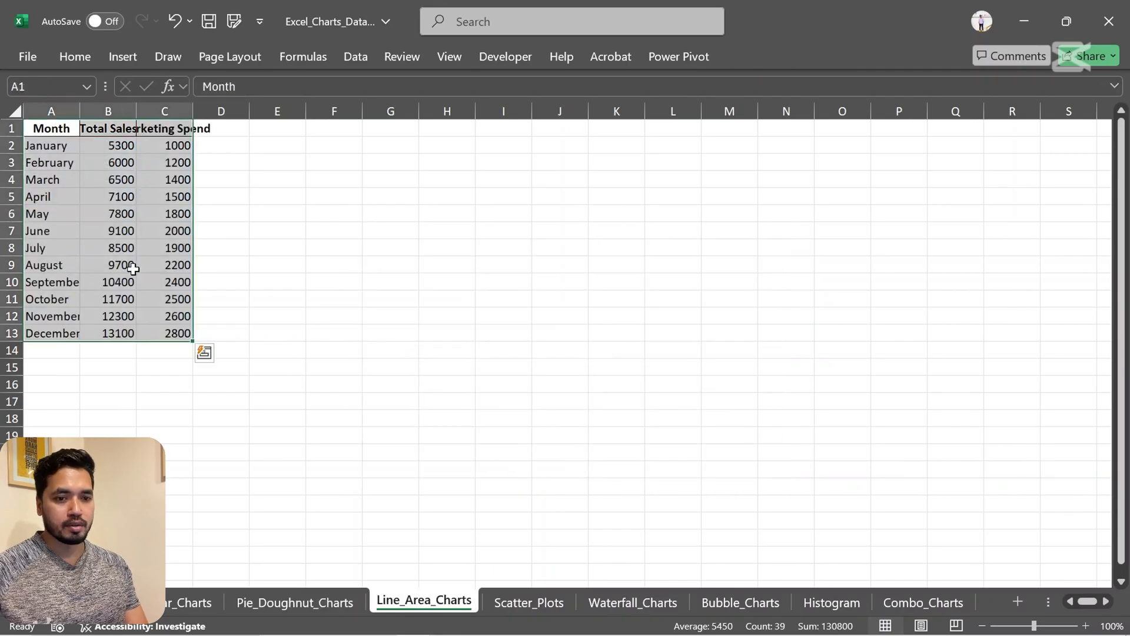
pyautogui.click(120, 59)
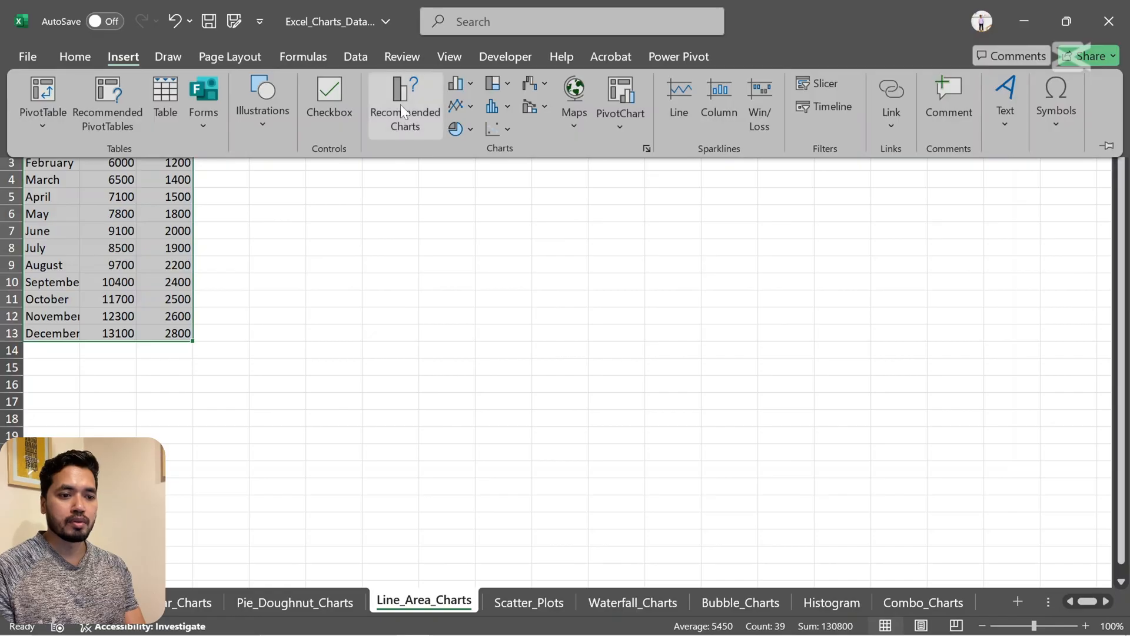
pyautogui.click(400, 104)
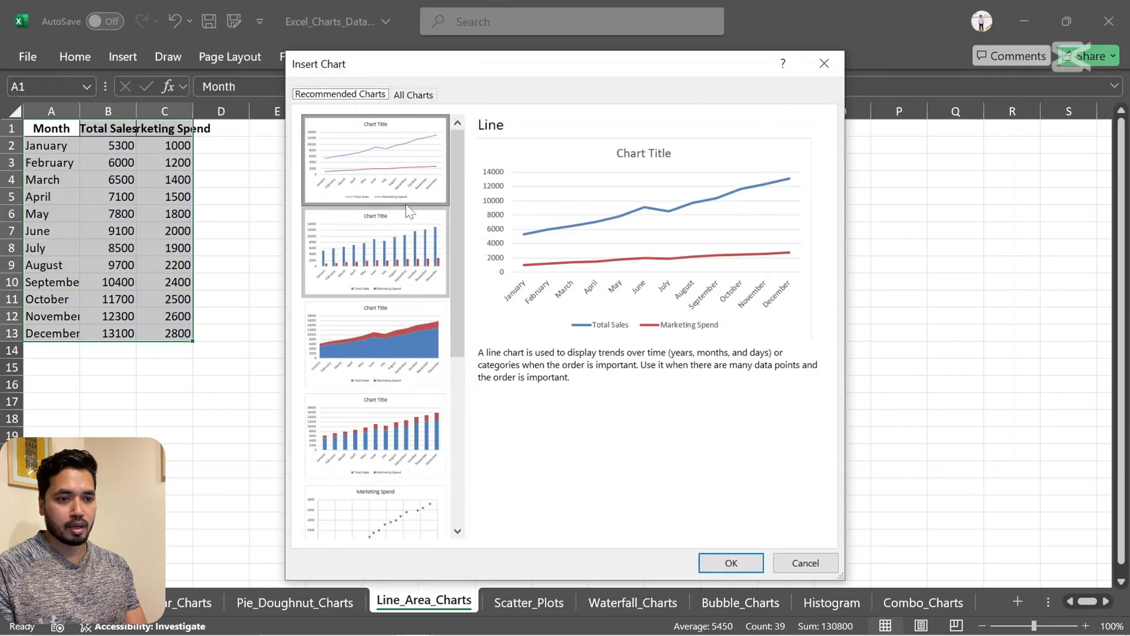
pyautogui.click(423, 99)
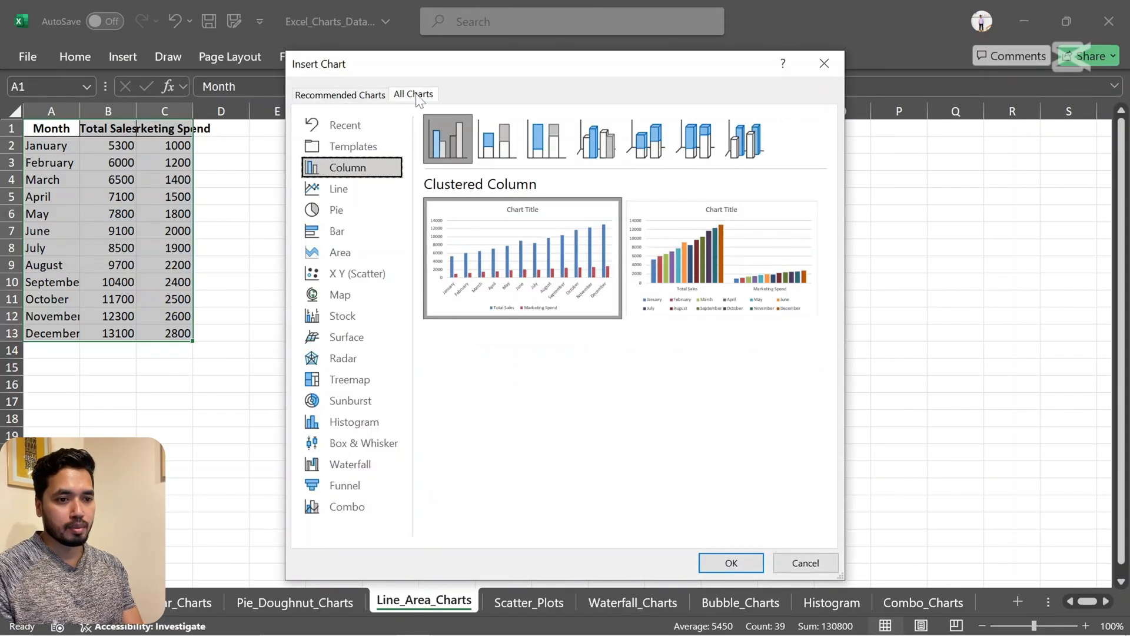
pyautogui.click(361, 250)
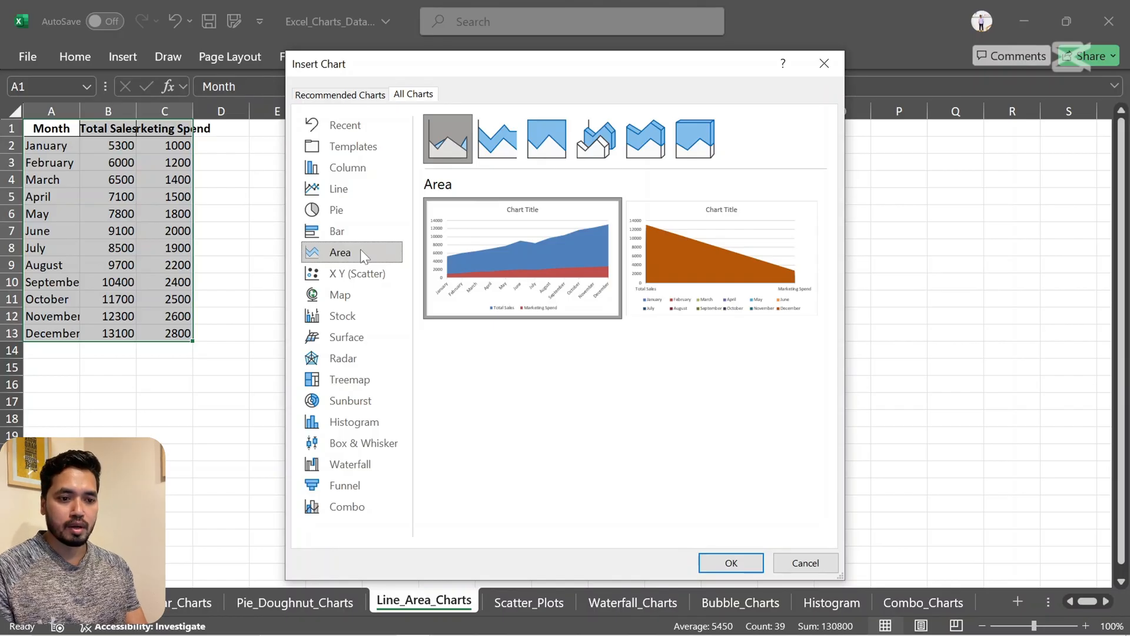
pyautogui.click(512, 143)
pyautogui.click(547, 141)
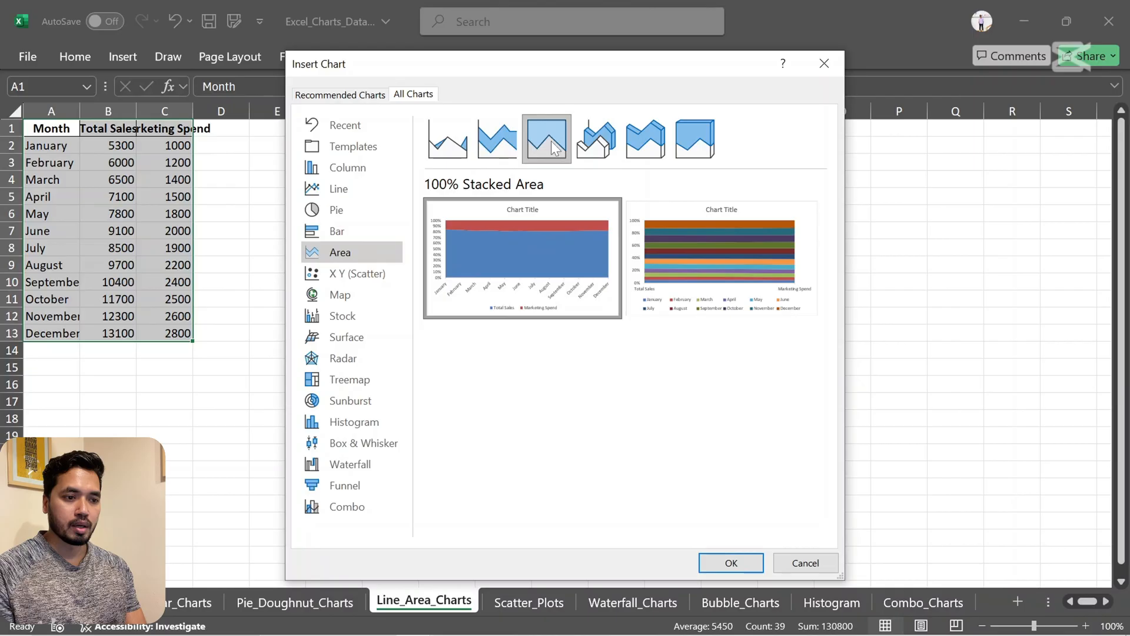
pyautogui.click(598, 147)
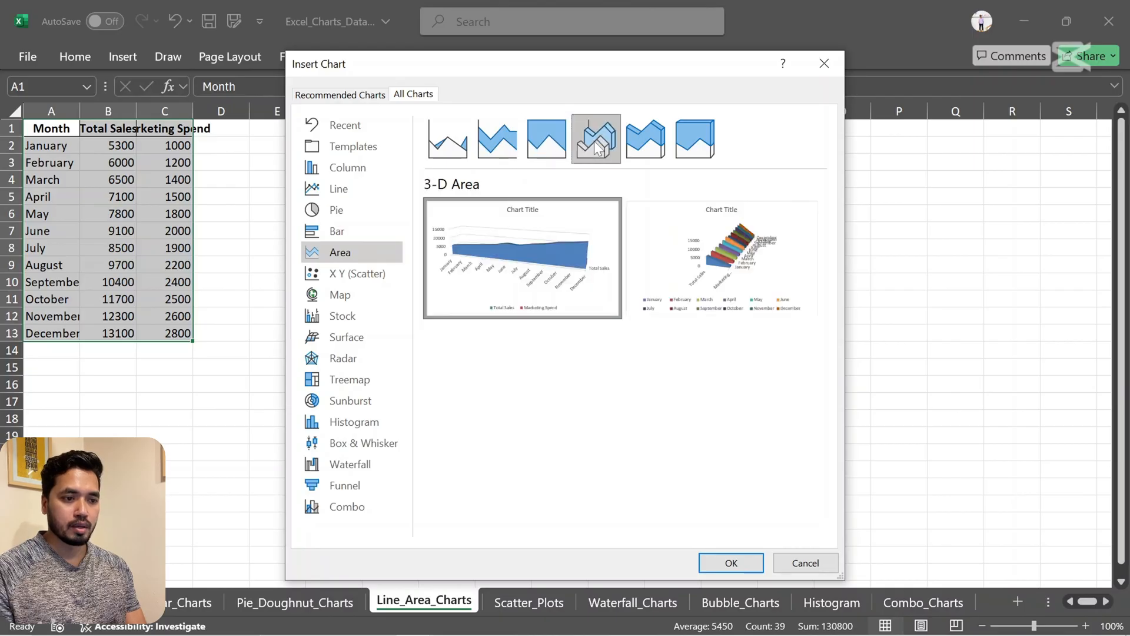
pyautogui.click(493, 147)
pyautogui.click(460, 152)
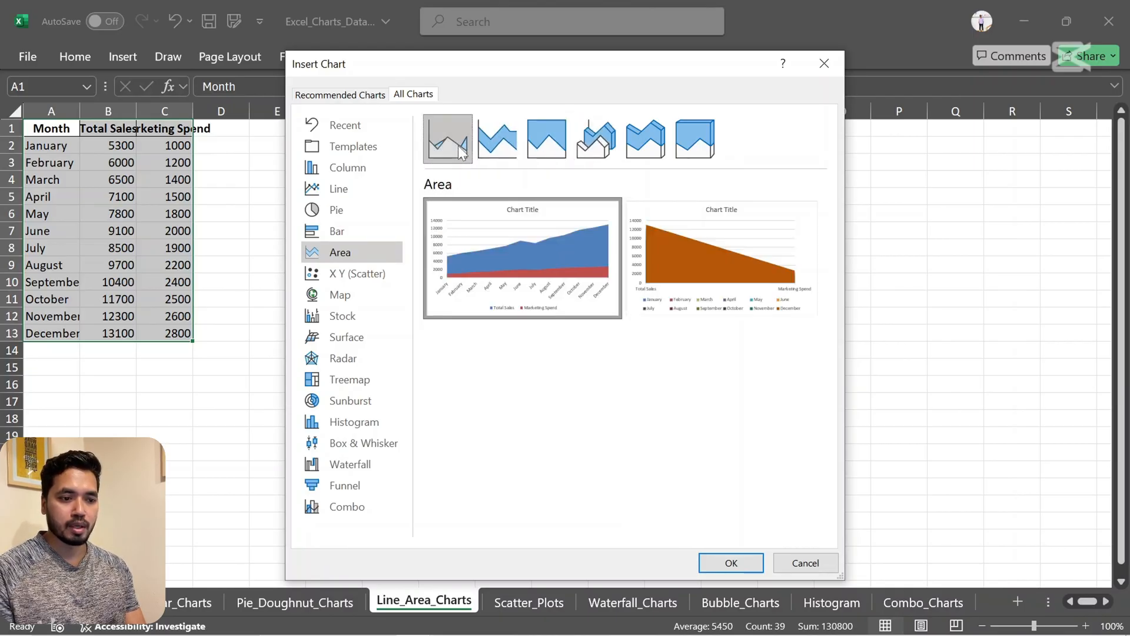
pyautogui.click(719, 564)
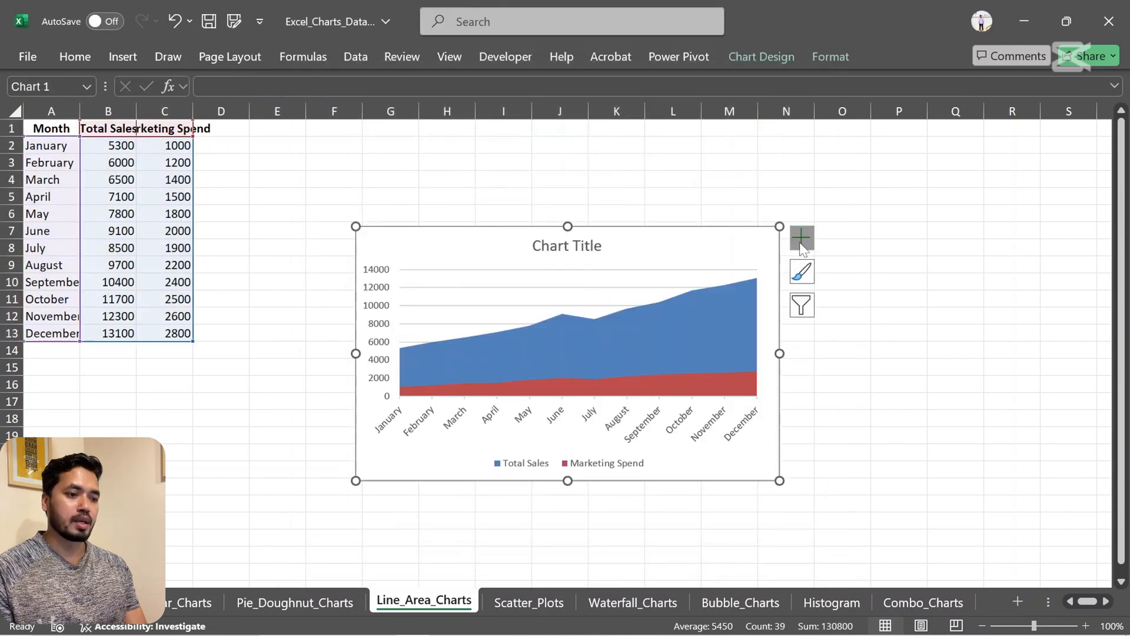
# Apply chart Style 9 to the area chart and deselect the chart.
pyautogui.click(800, 246)
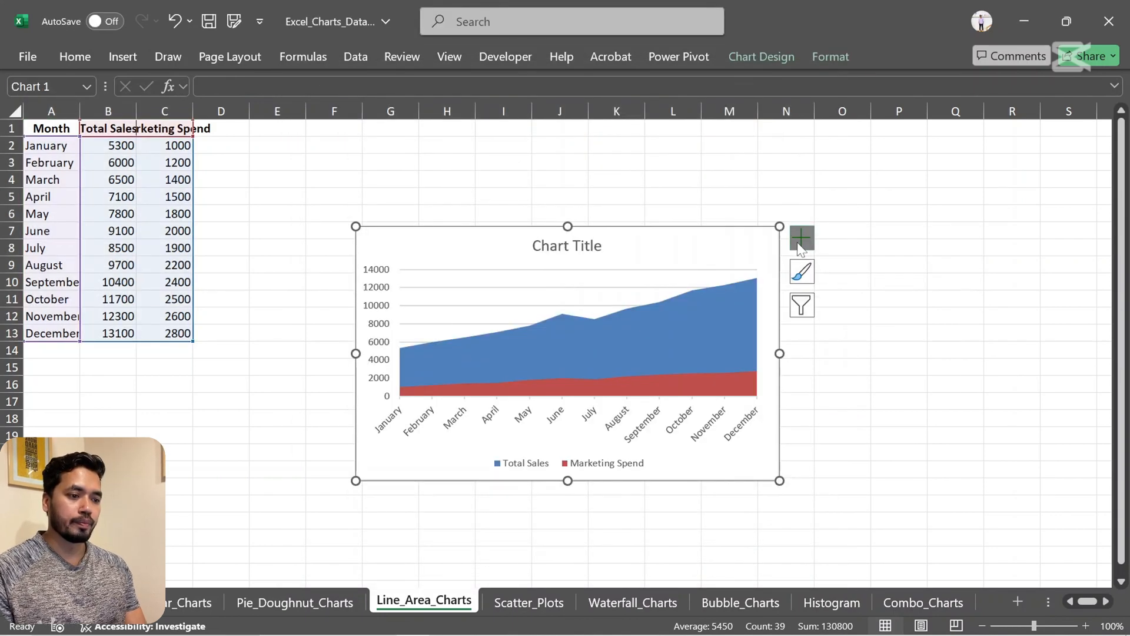
pyautogui.click(802, 272)
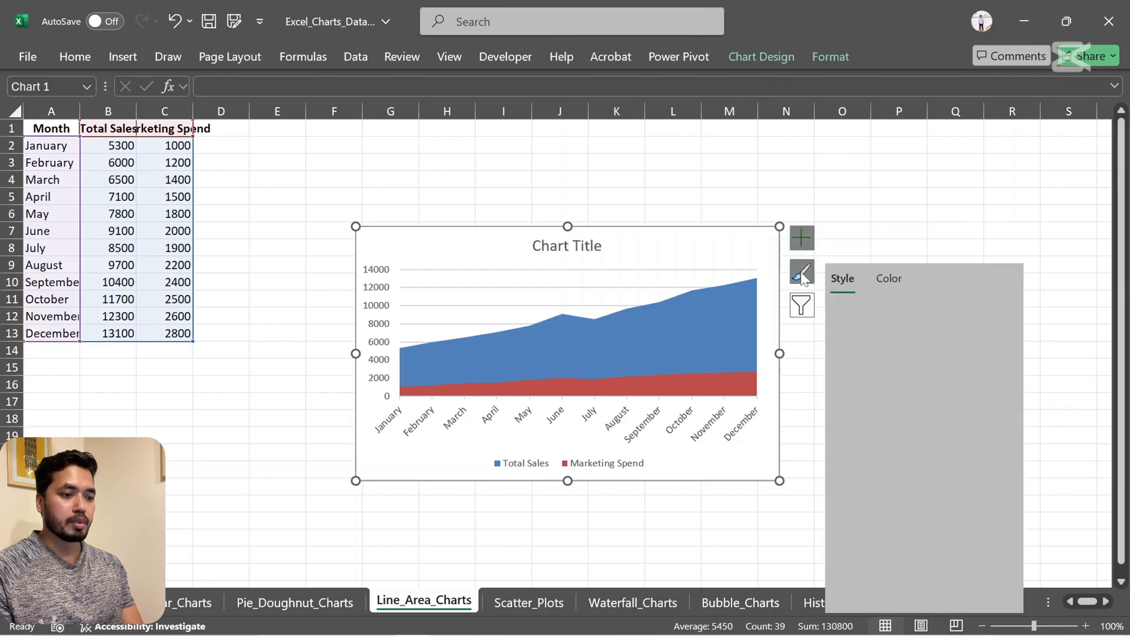
pyautogui.scroll(-5, 933, 497)
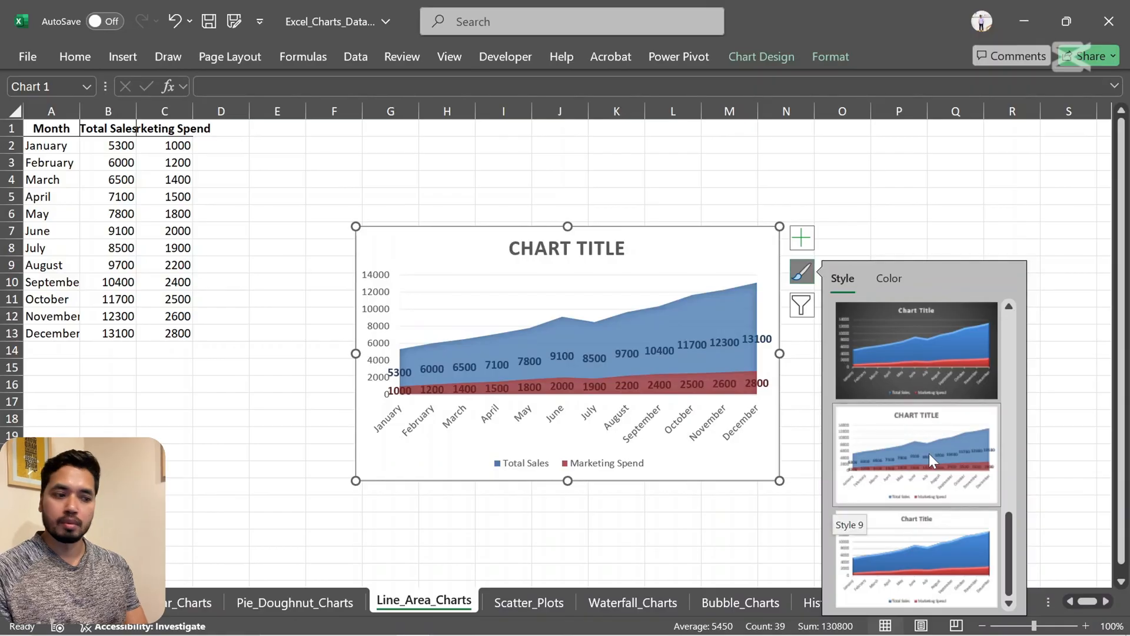
pyautogui.click(908, 464)
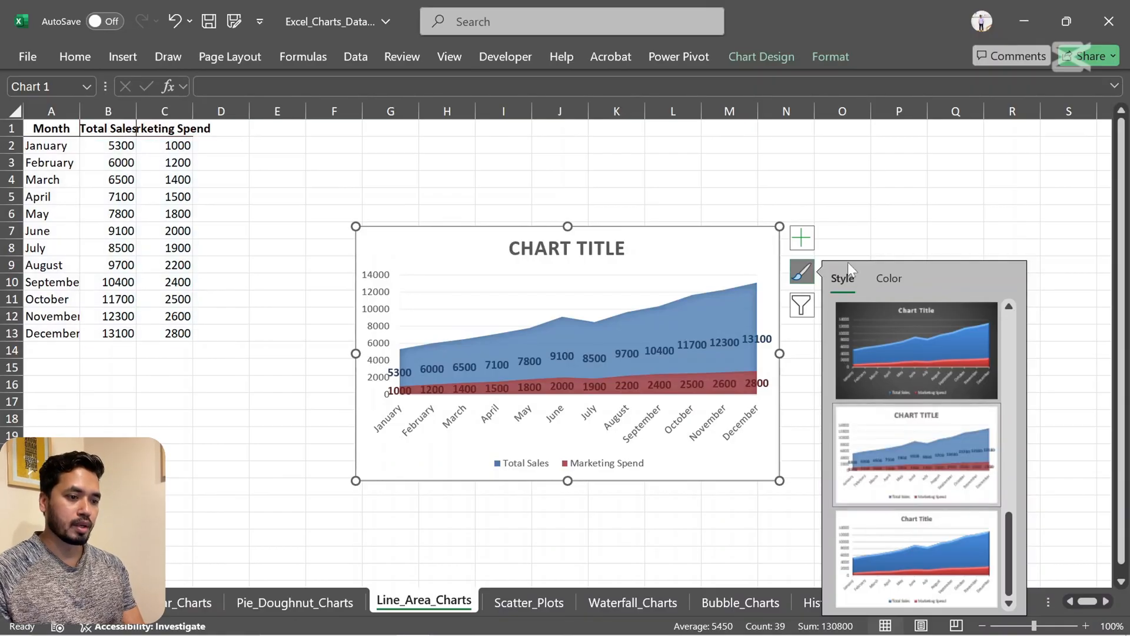
pyautogui.click(913, 191)
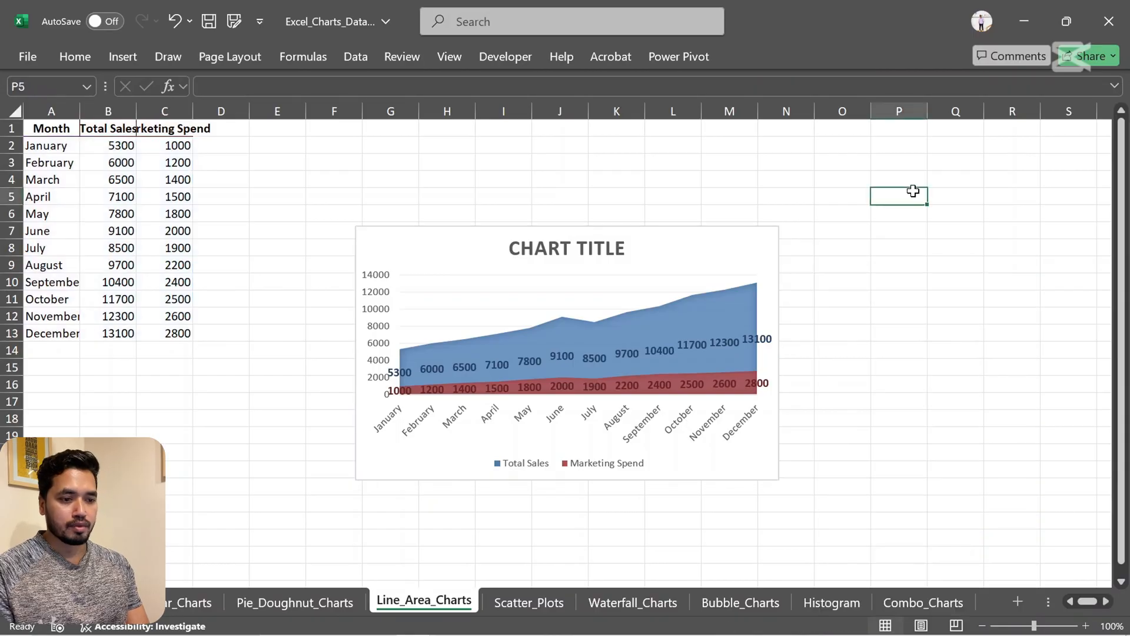
# Open the area chart's plot area formatting and review its fill and border options.
pyautogui.click(639, 297)
pyautogui.rightClick(640, 296)
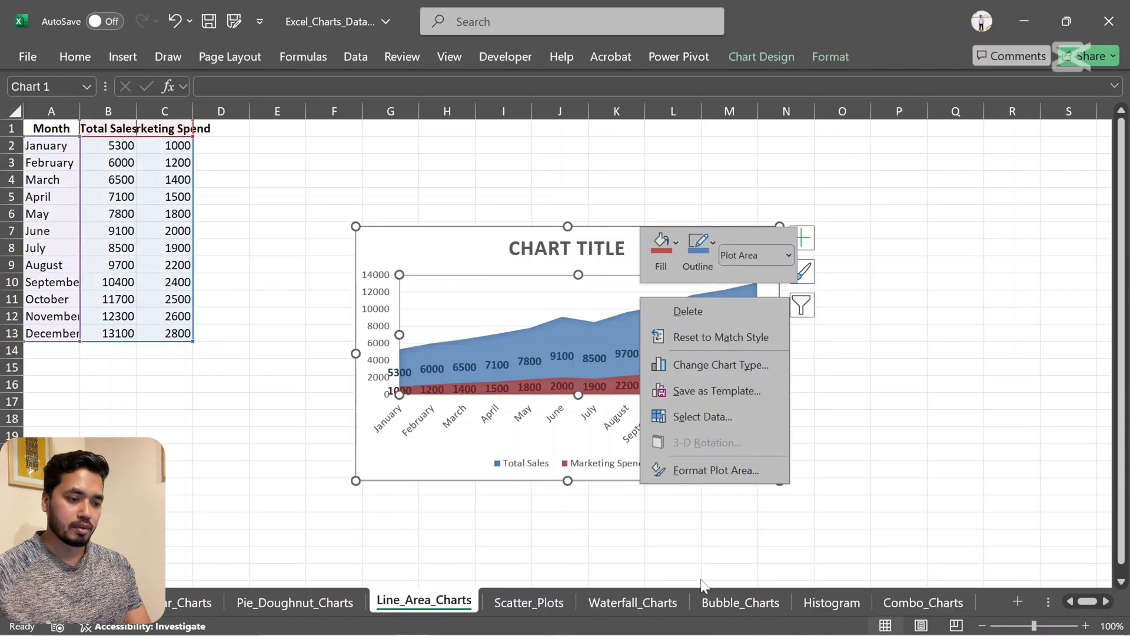
pyautogui.click(693, 469)
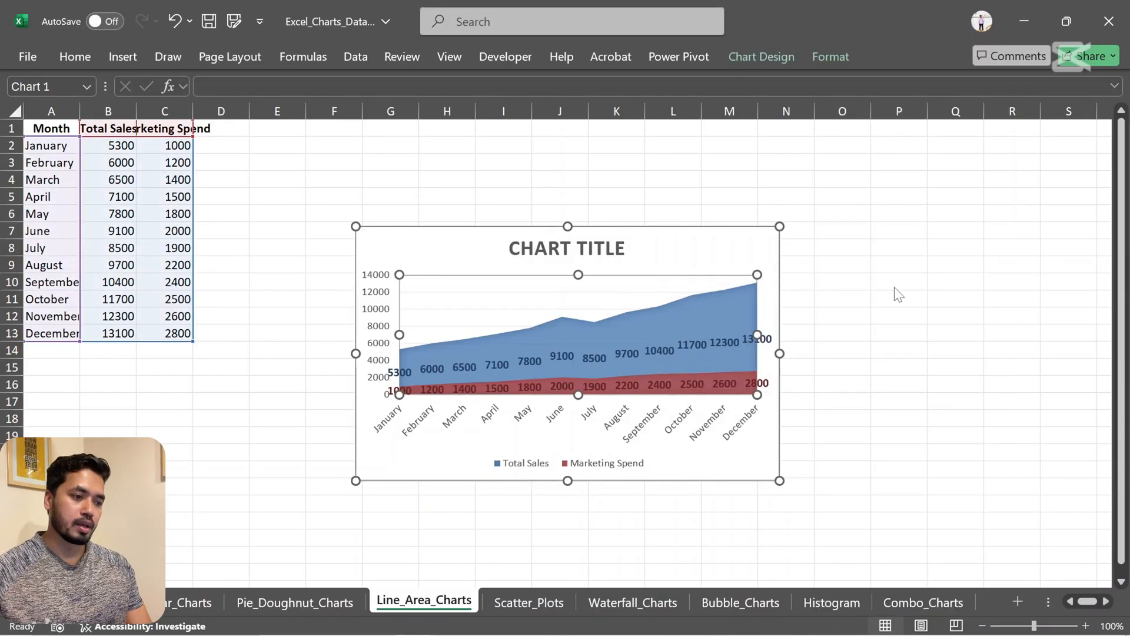
pyautogui.scroll(-1, 1009, 440)
pyautogui.scroll(4, 1009, 441)
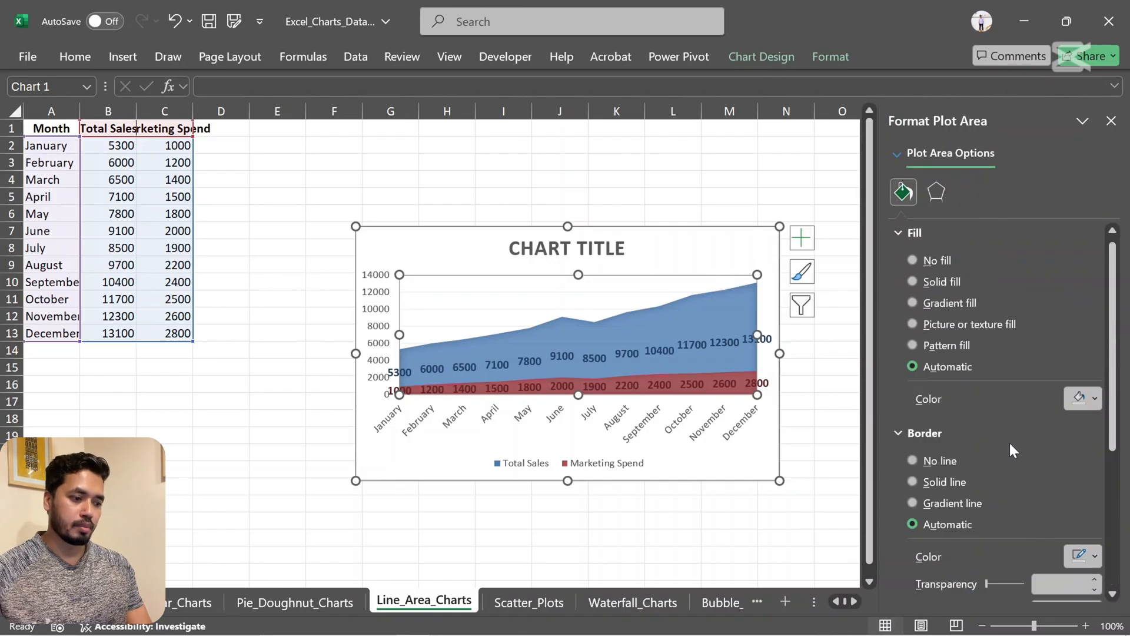
# On the Scatter_Plots sheet, insert a basic Scatter chart plotting Revenue Growth (%) against Marketing Spend from the whole data range.
pyautogui.click(529, 603)
pyautogui.click(65, 200)
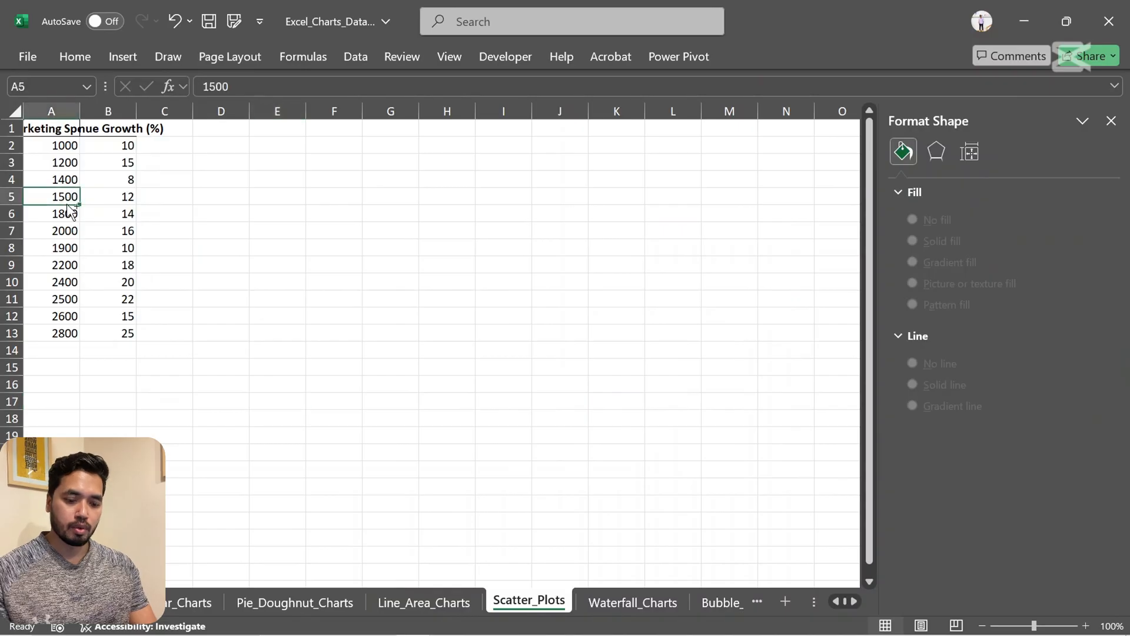
pyautogui.hotkey('ctrl', 'a')
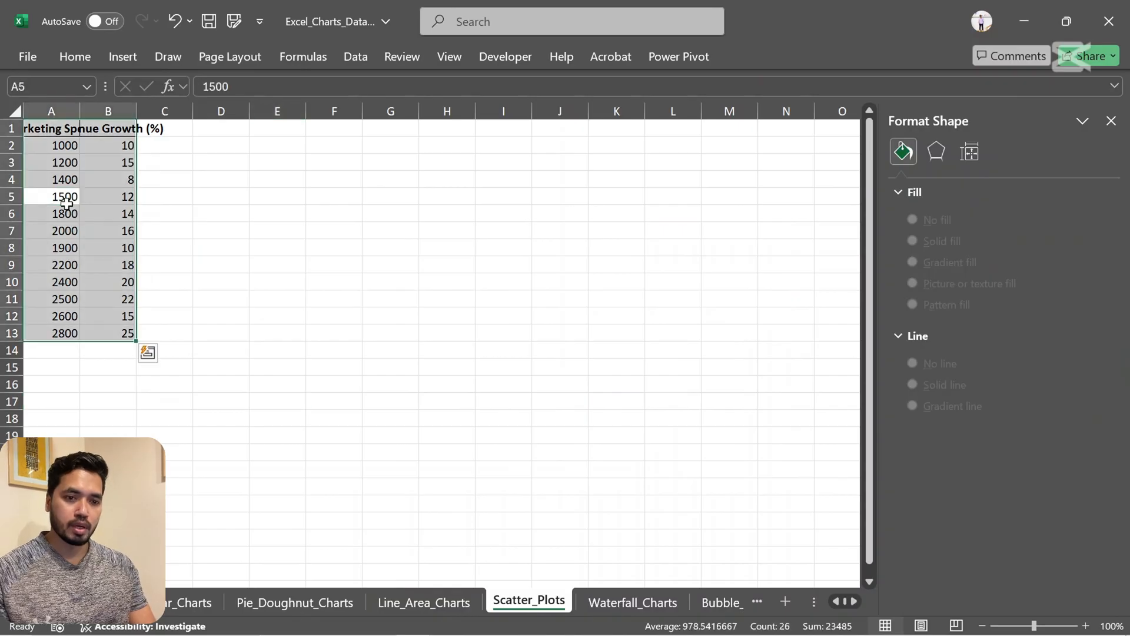
pyautogui.click(121, 58)
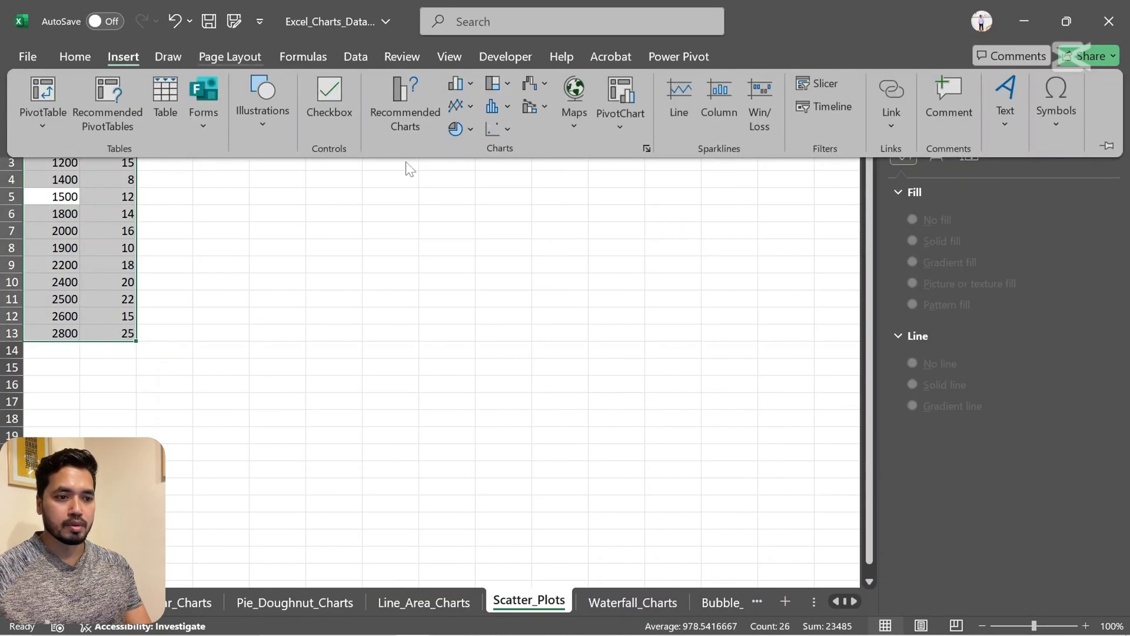
pyautogui.click(405, 115)
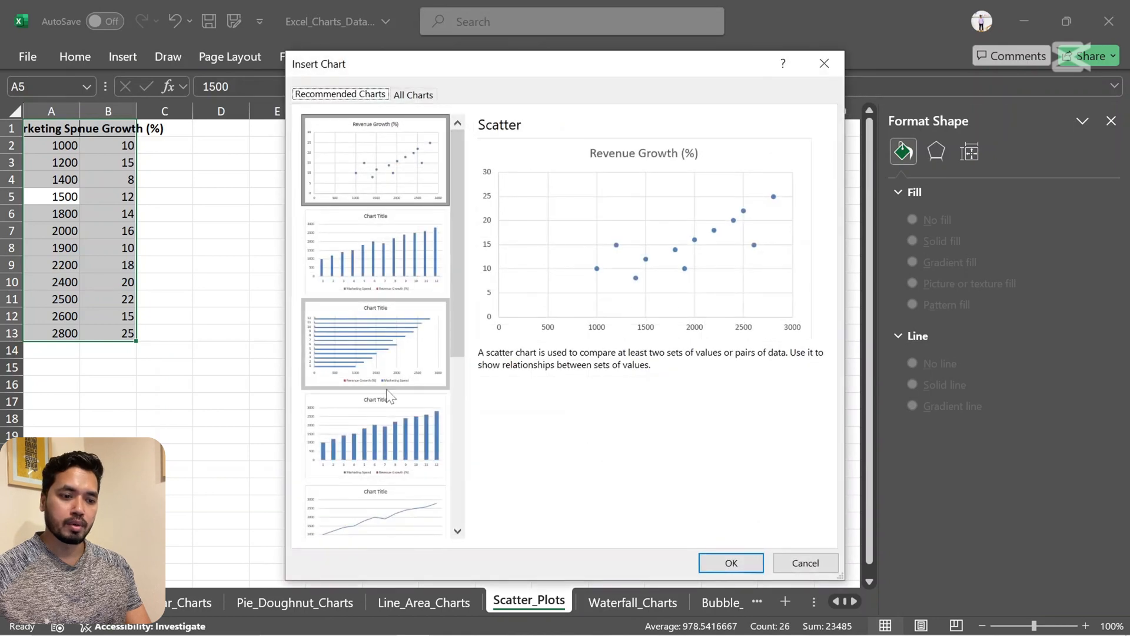
pyautogui.scroll(-5, 388, 396)
pyautogui.scroll(5, 387, 388)
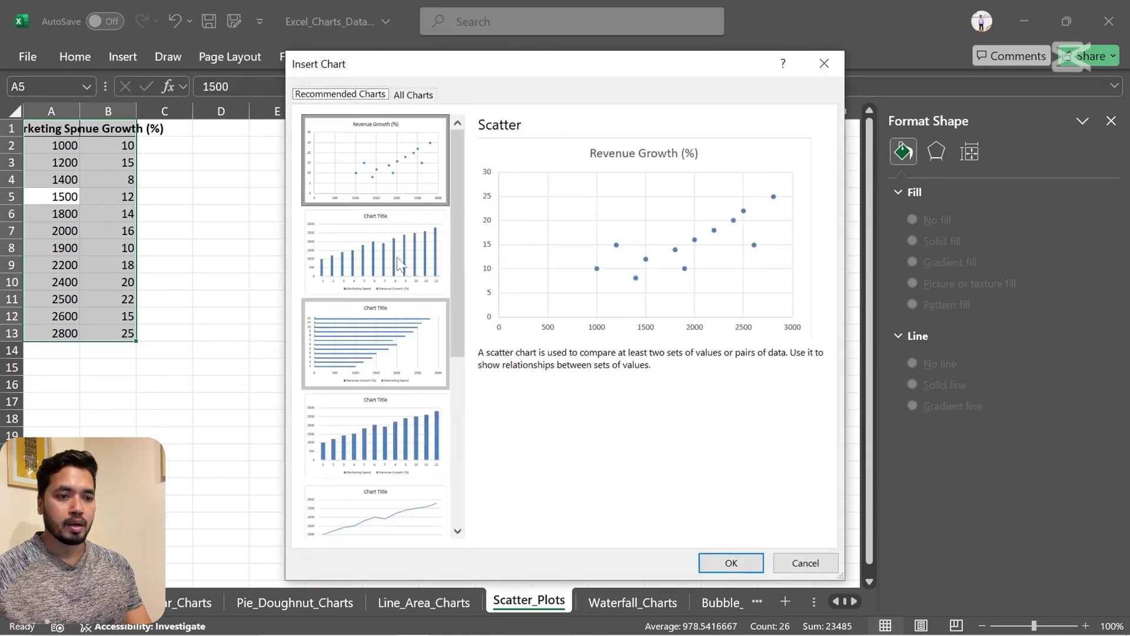
pyautogui.click(419, 94)
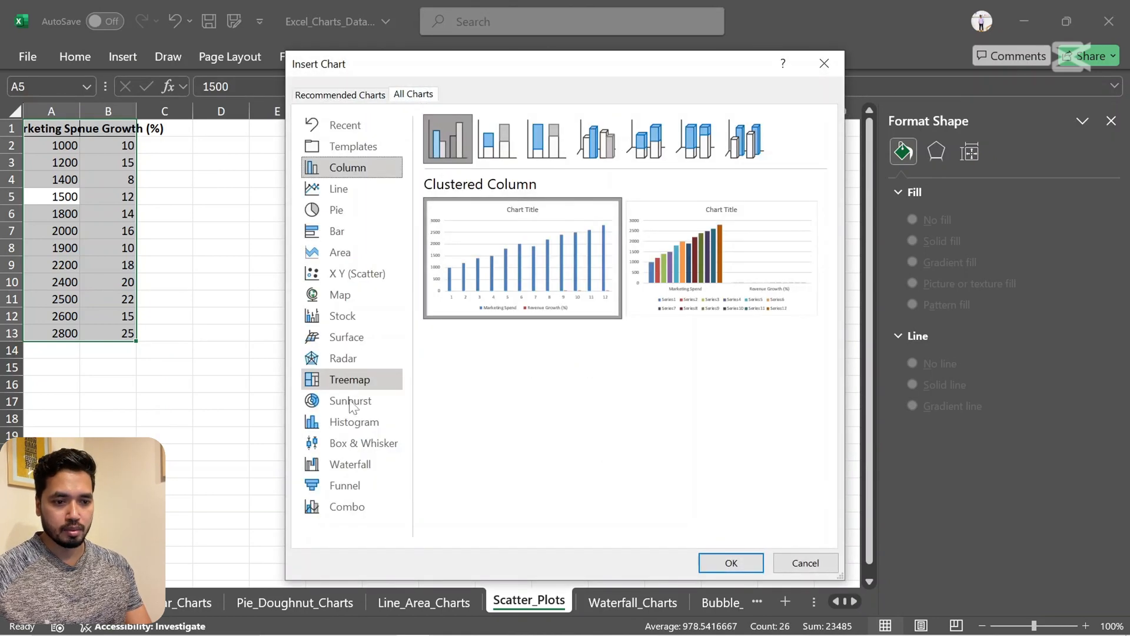
pyautogui.click(360, 274)
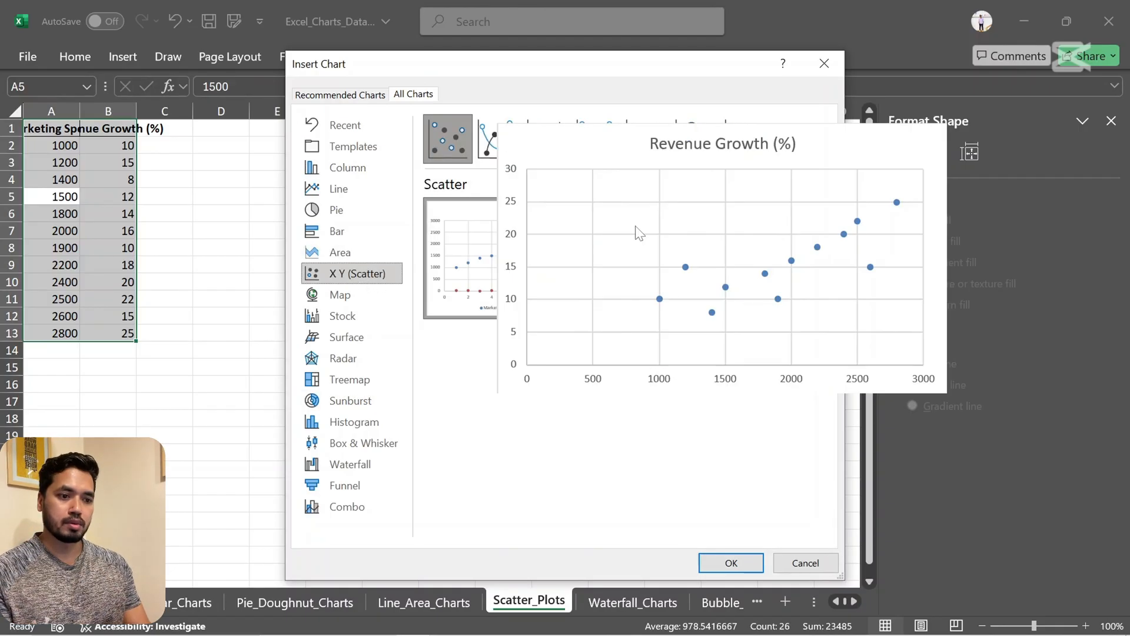
pyautogui.moveTo(567, 304)
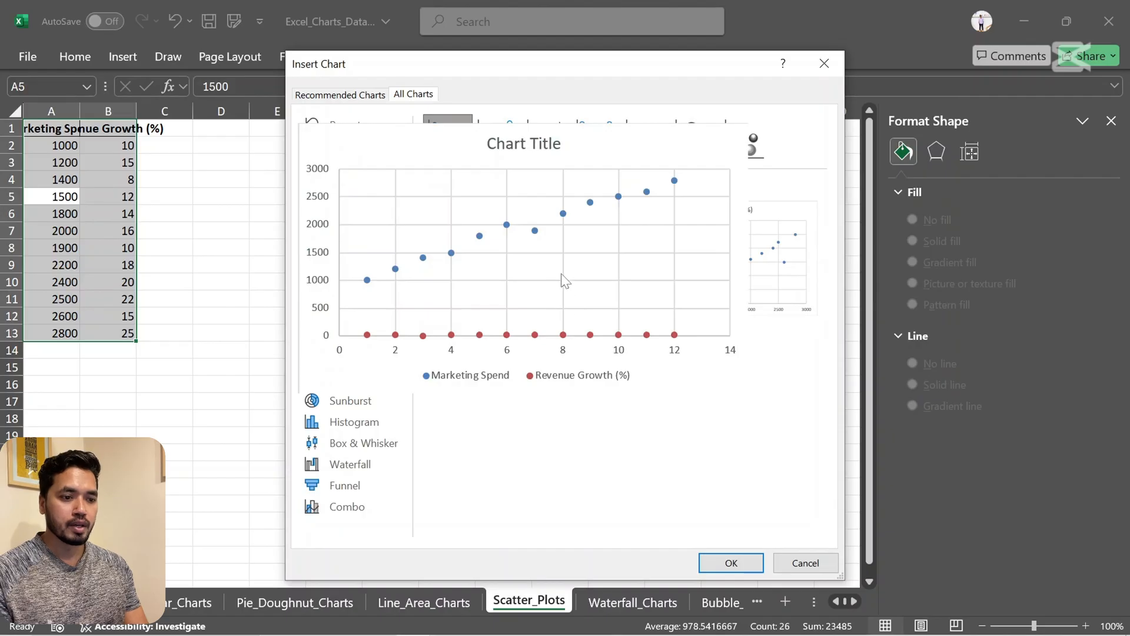
pyautogui.click(730, 562)
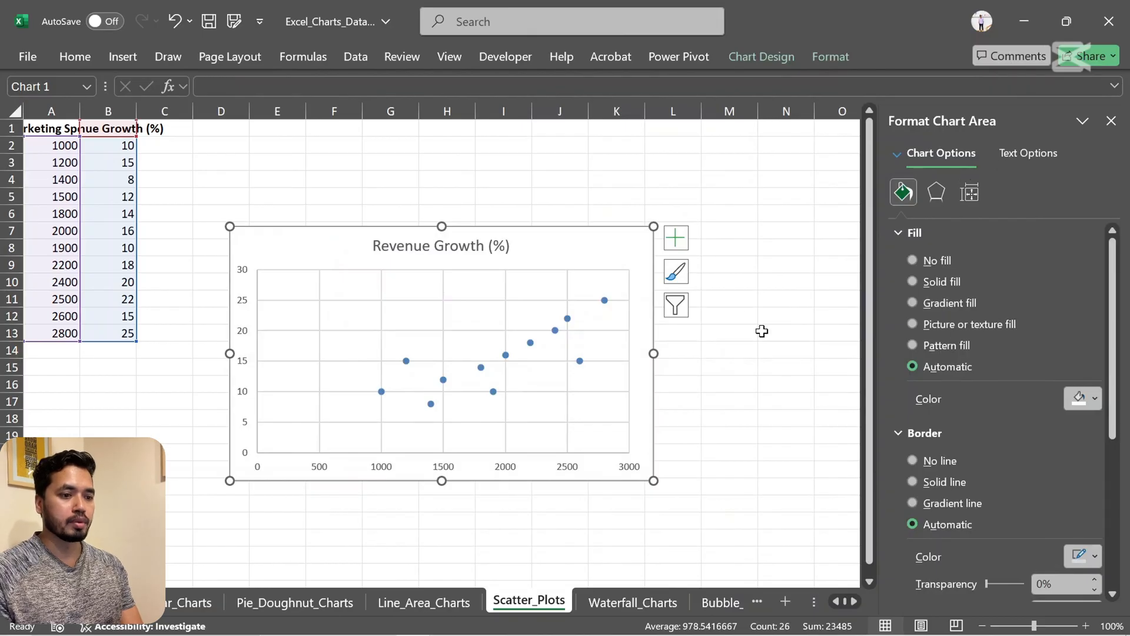
# Apply the last available chart style, with a bold title and shaded markers, to the scatter chart and deselect it.
pyautogui.click(687, 278)
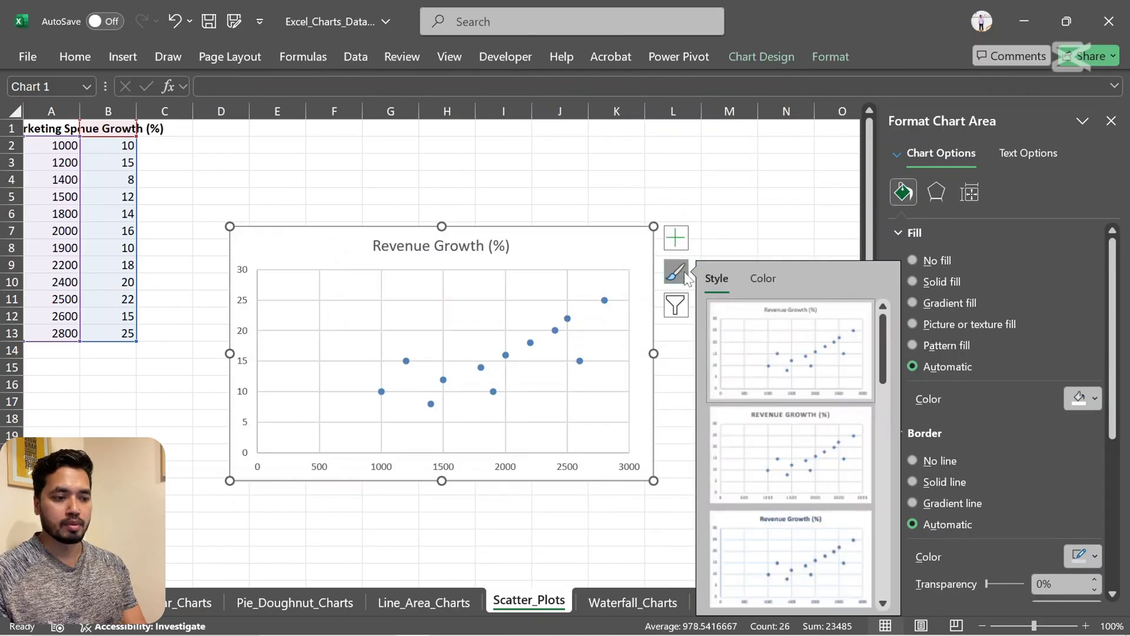
pyautogui.scroll(-3, 798, 495)
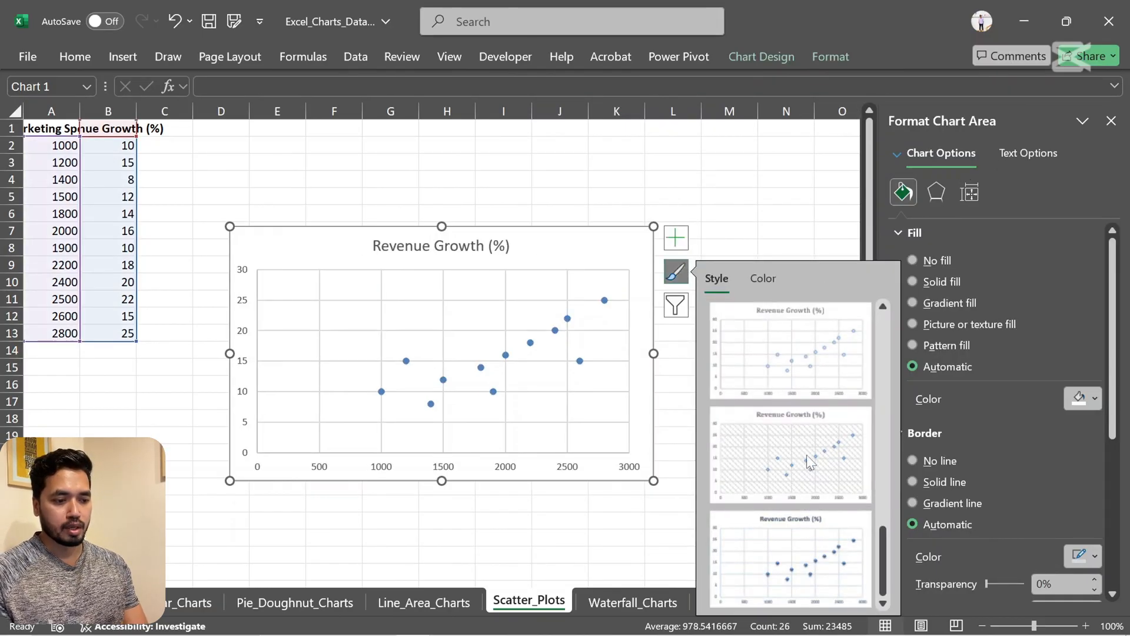
pyautogui.click(804, 549)
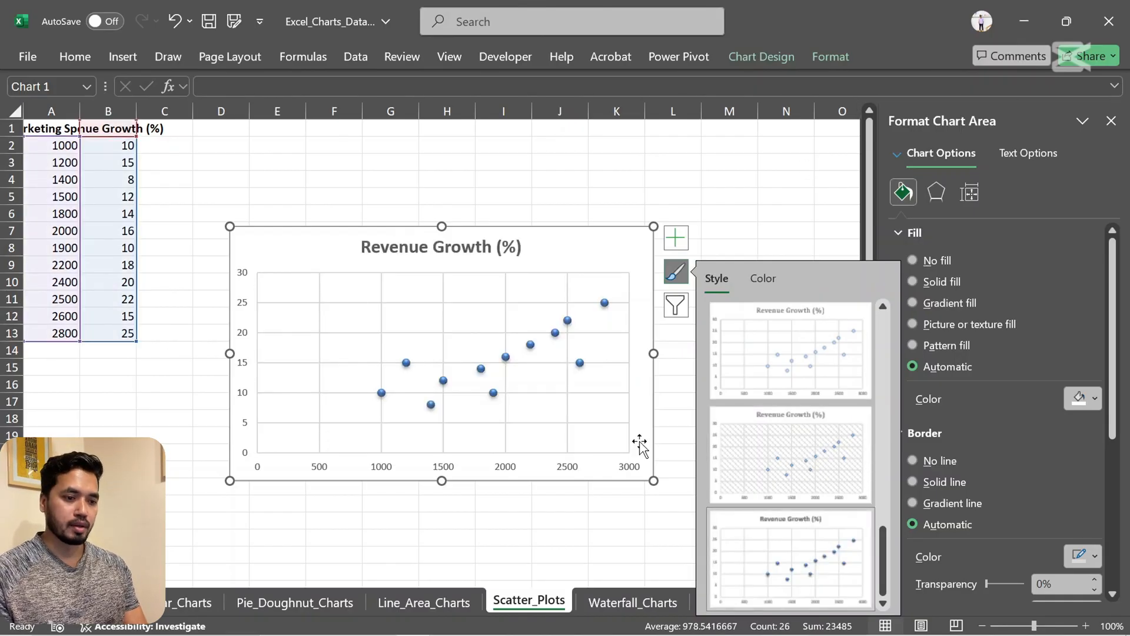
pyautogui.click(737, 229)
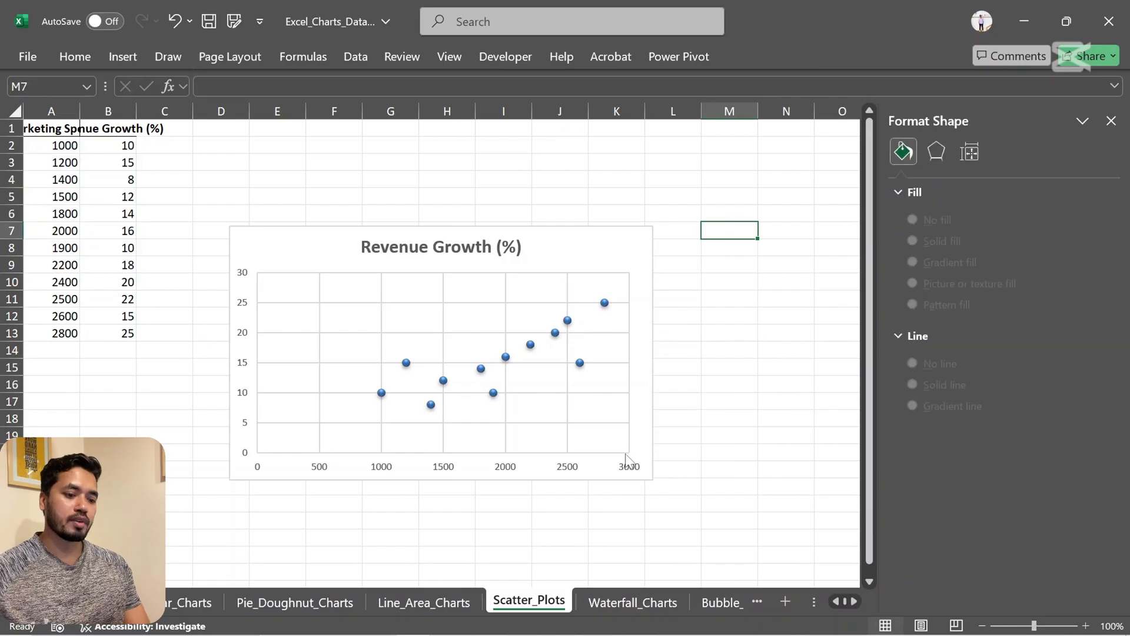
# On the Waterfall_Charts sheet, insert a Waterfall chart from the monthly revenue table and move it clear of the data.
pyautogui.click(623, 600)
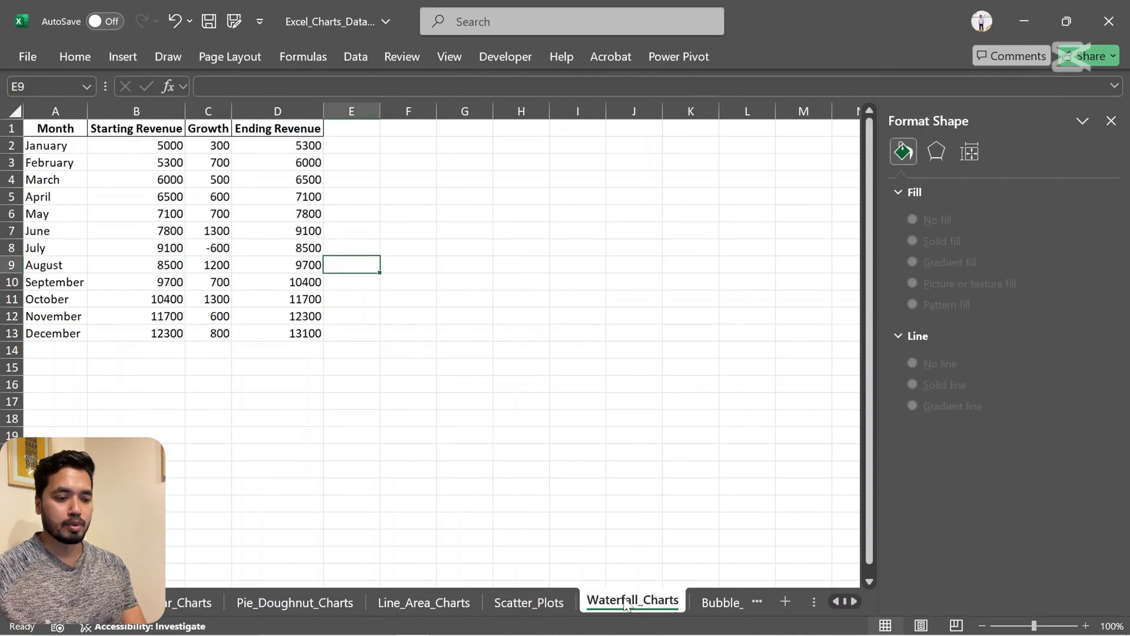
pyautogui.click(106, 257)
pyautogui.hotkey('ctrl', 'a')
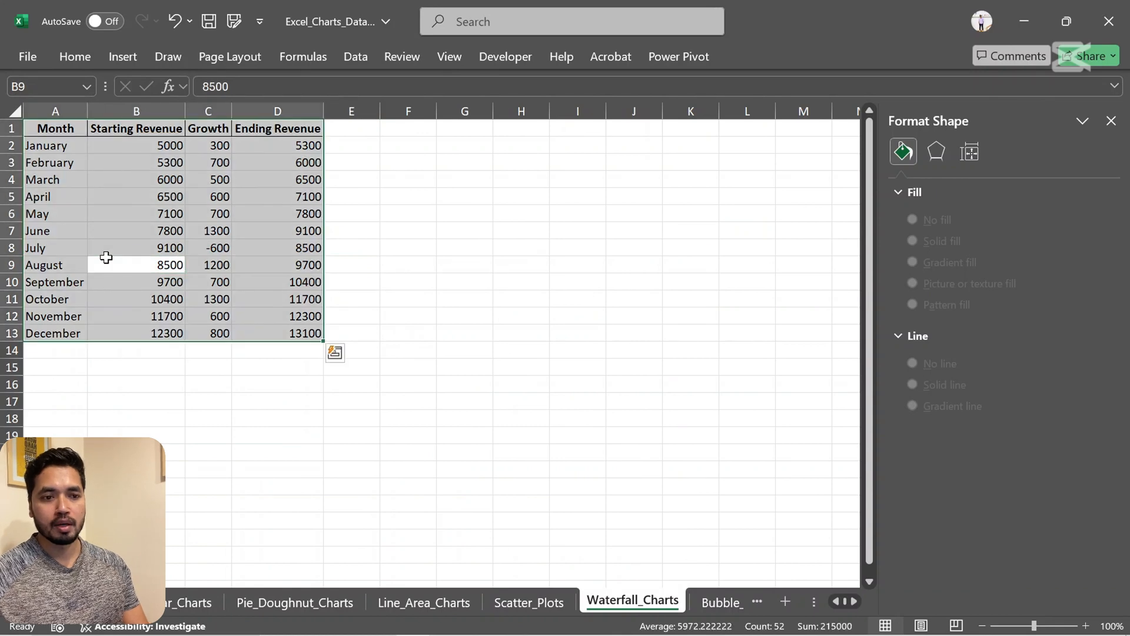
pyautogui.click(126, 56)
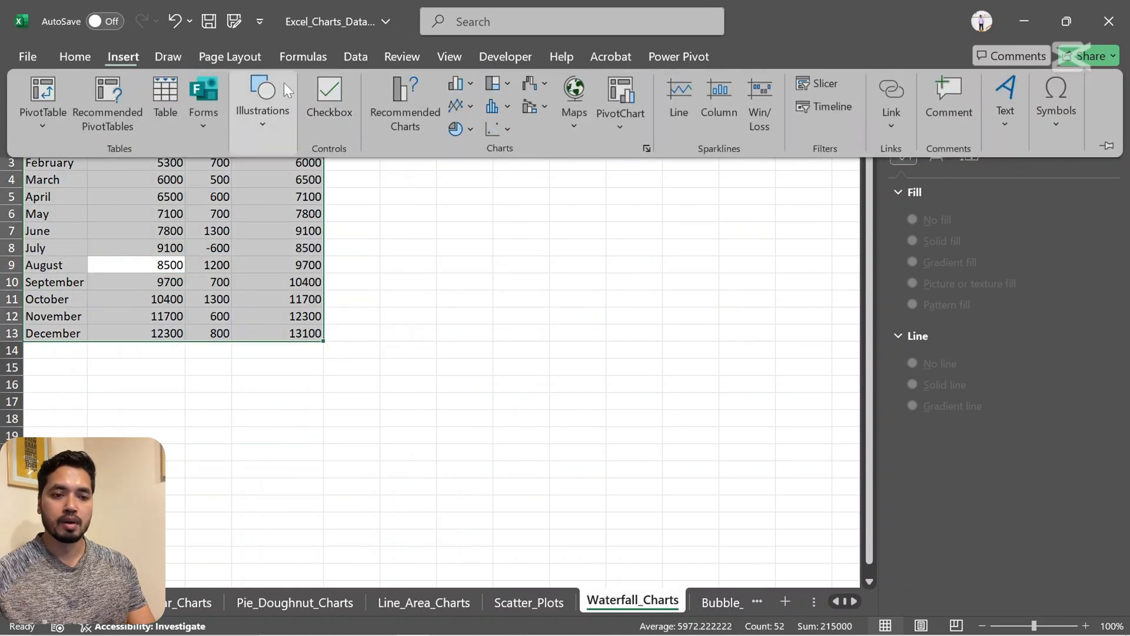
pyautogui.click(400, 127)
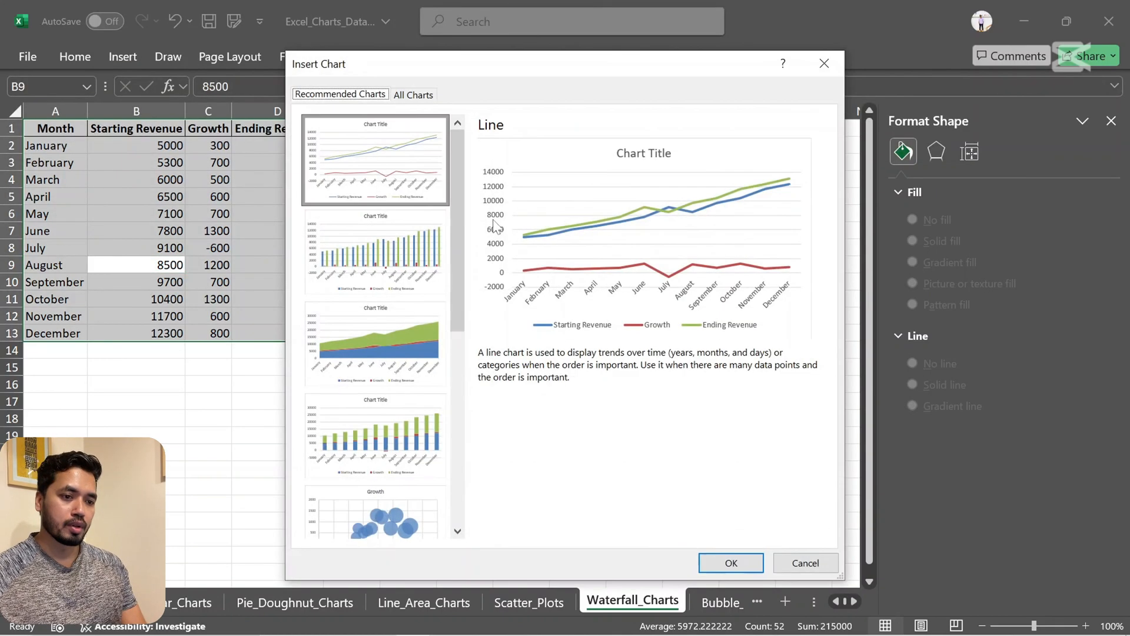
pyautogui.click(426, 98)
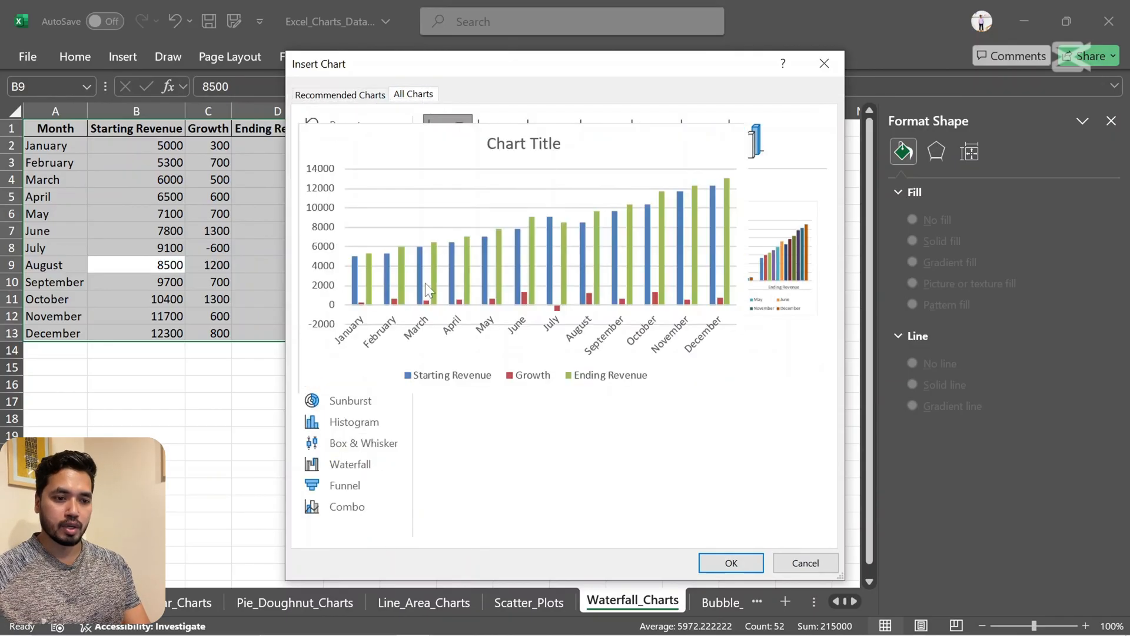
pyautogui.click(368, 465)
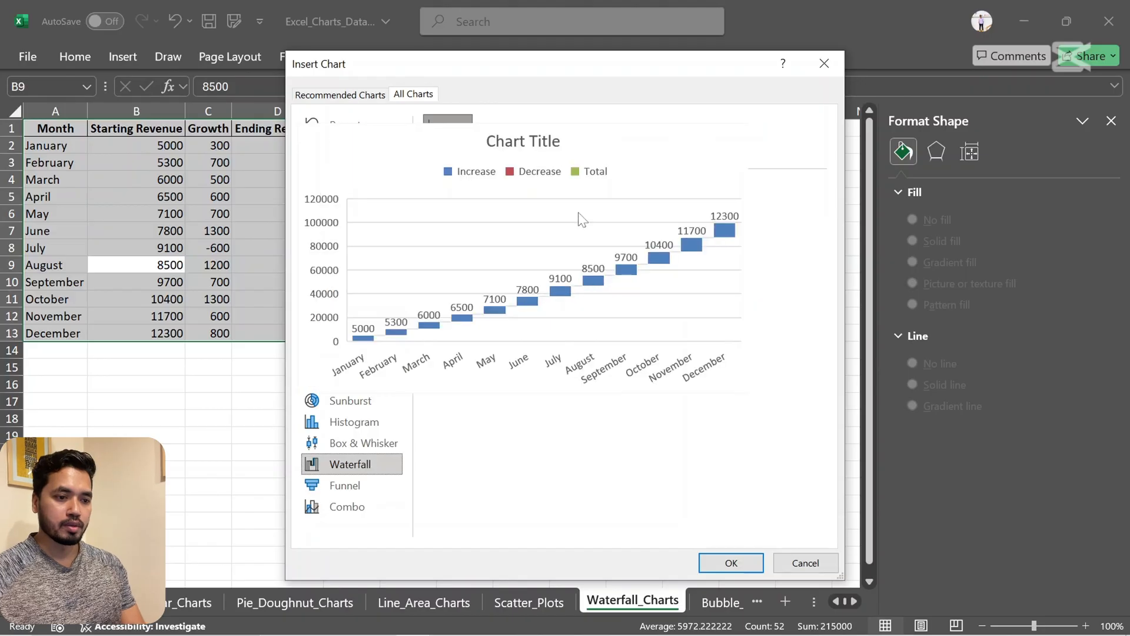
pyautogui.click(731, 562)
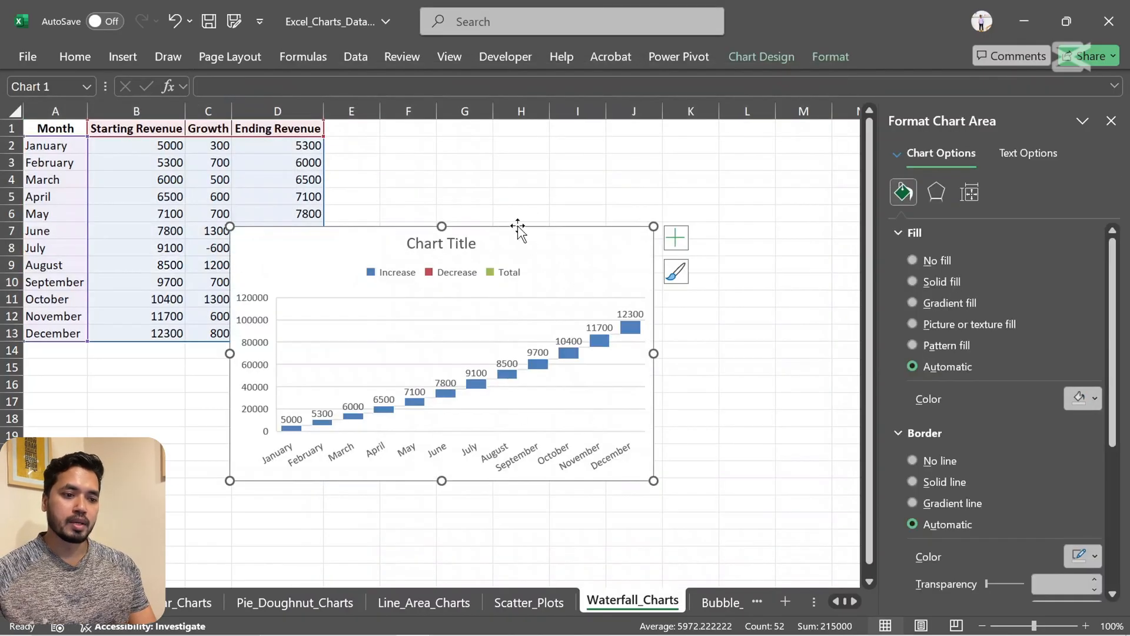
pyautogui.moveTo(517, 227); pyautogui.dragTo(648, 197)
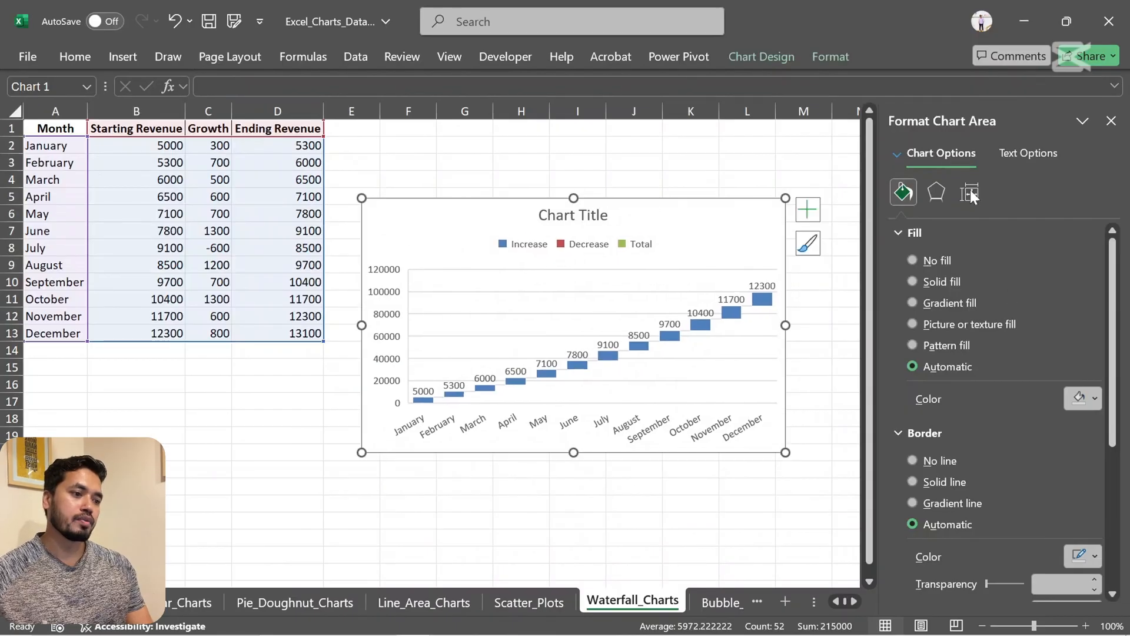
# Try the last chart style on the waterfall chart, then apply the style with vertical gridlines and no legend or data labels.
pyautogui.click(808, 243)
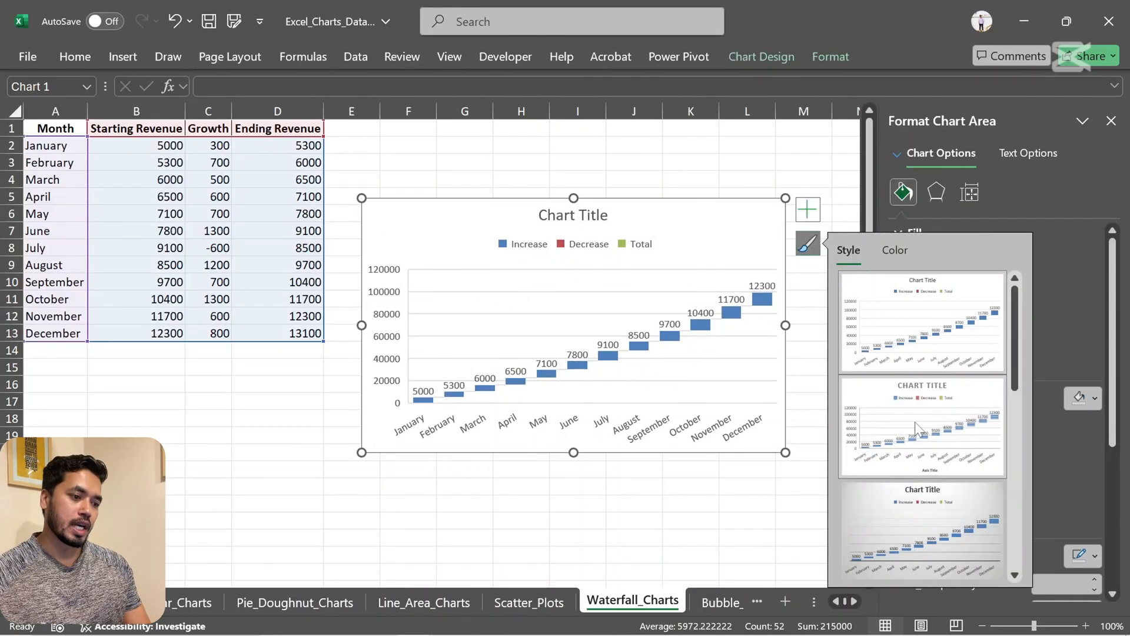
pyautogui.scroll(-3, 932, 501)
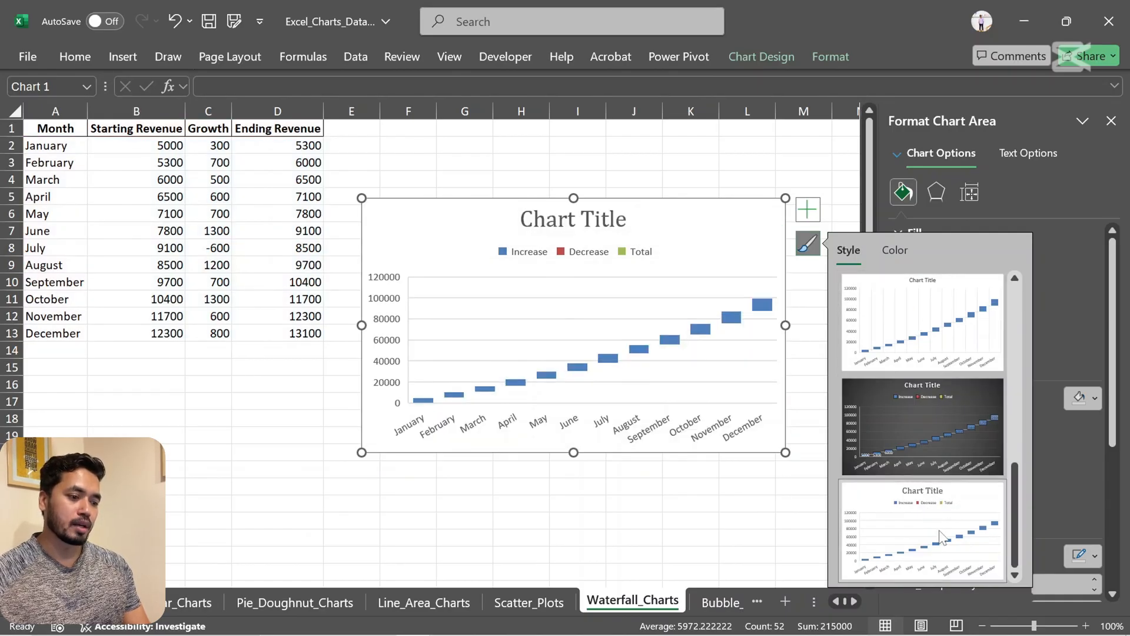
pyautogui.click(942, 537)
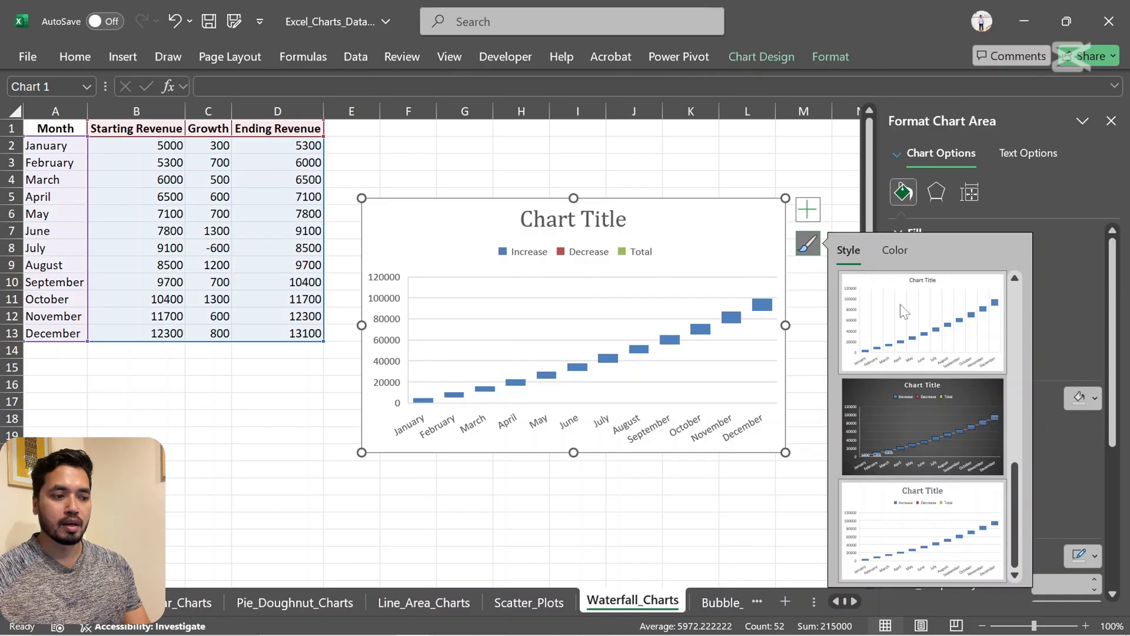
pyautogui.click(919, 313)
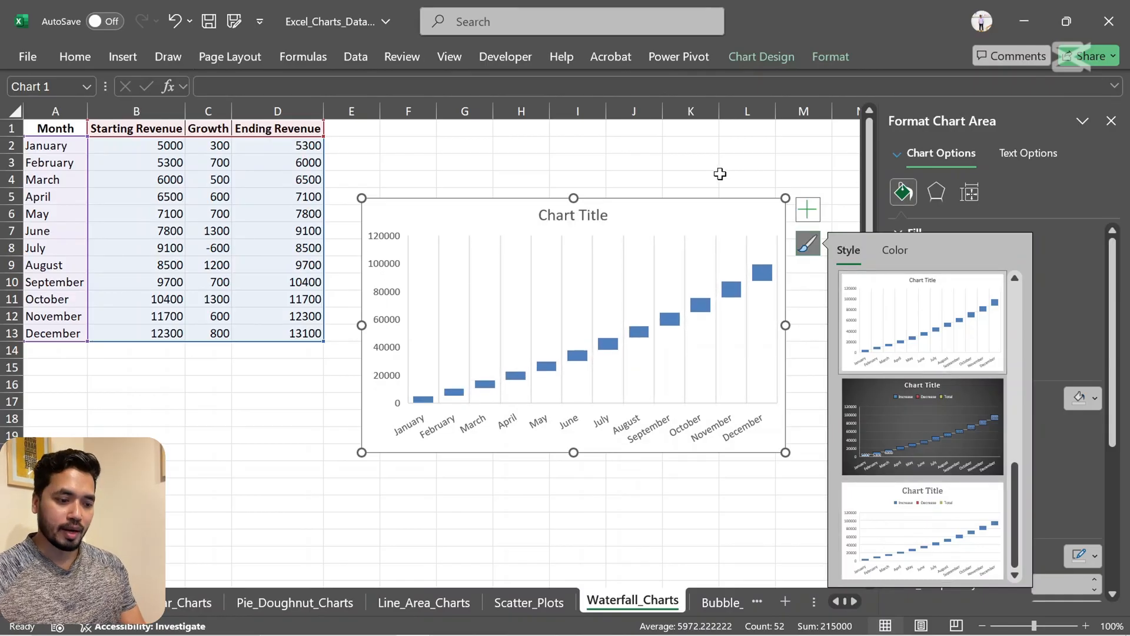
pyautogui.click(714, 146)
pyautogui.click(714, 147)
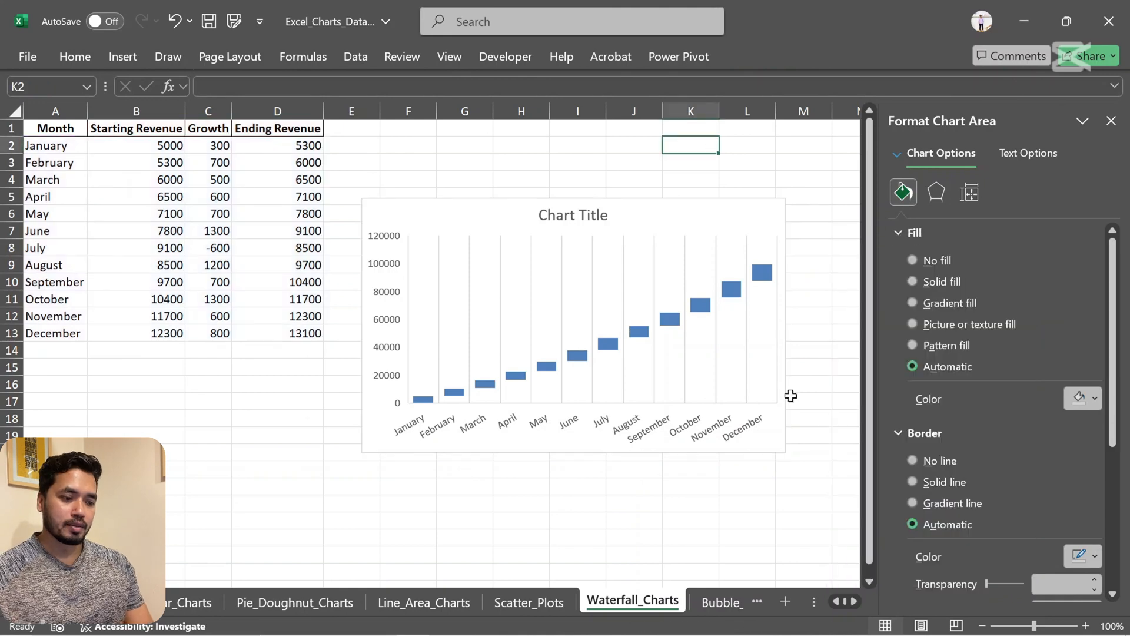
# On the Bubble_Charts sheet, insert a 3-D Bubble chart from the whole data range.
pyautogui.click(729, 601)
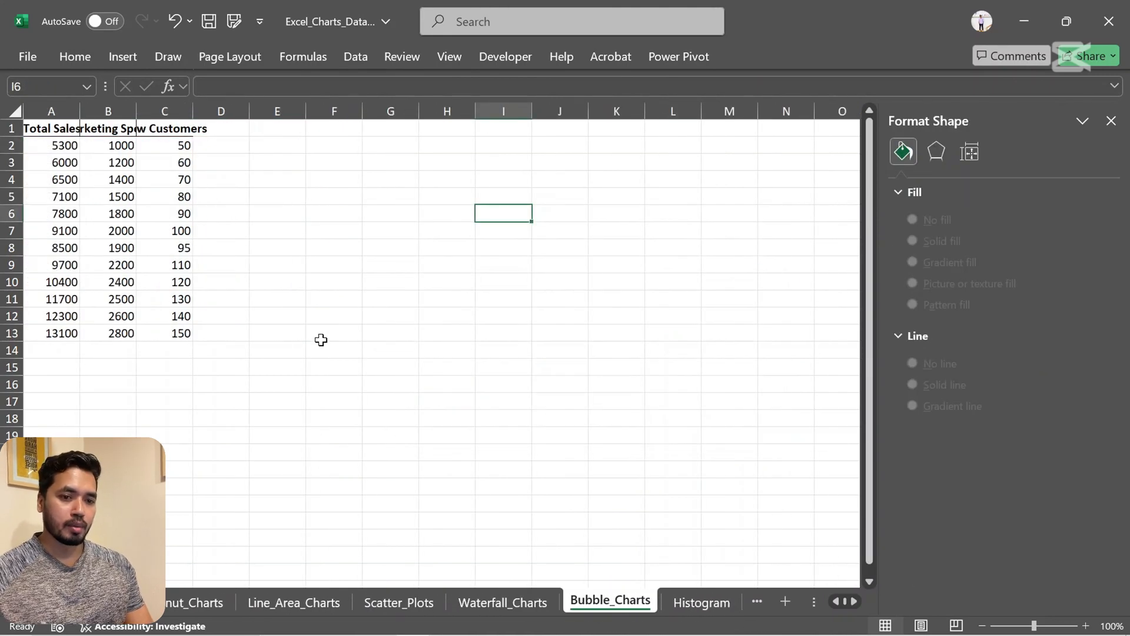
pyautogui.click(62, 214)
pyautogui.hotkey('ctrl', 'a')
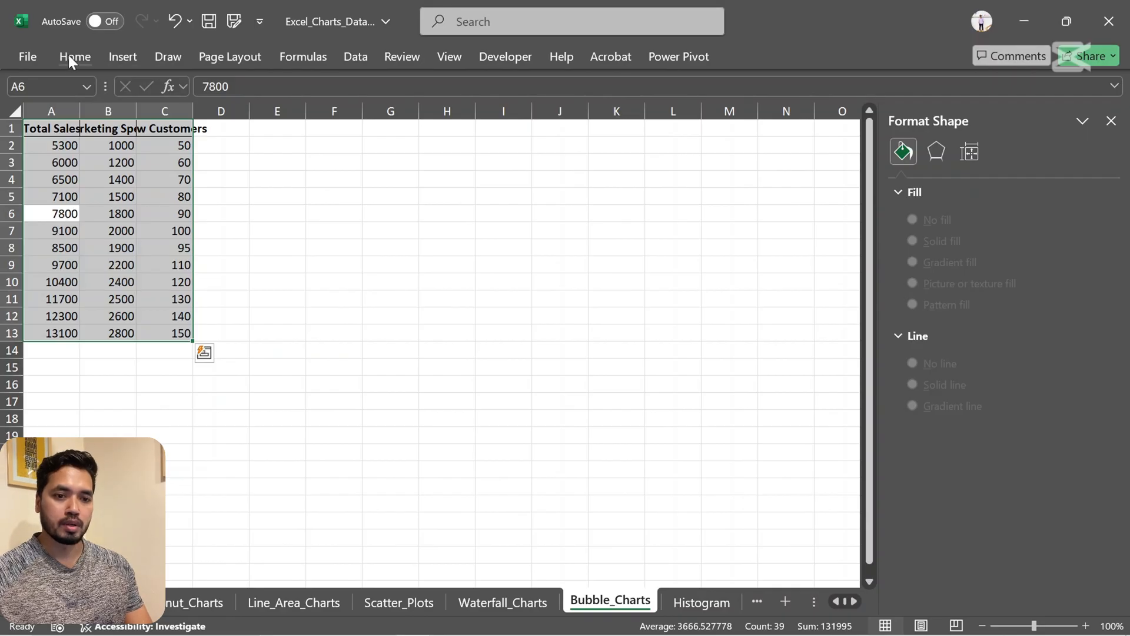
pyautogui.click(139, 57)
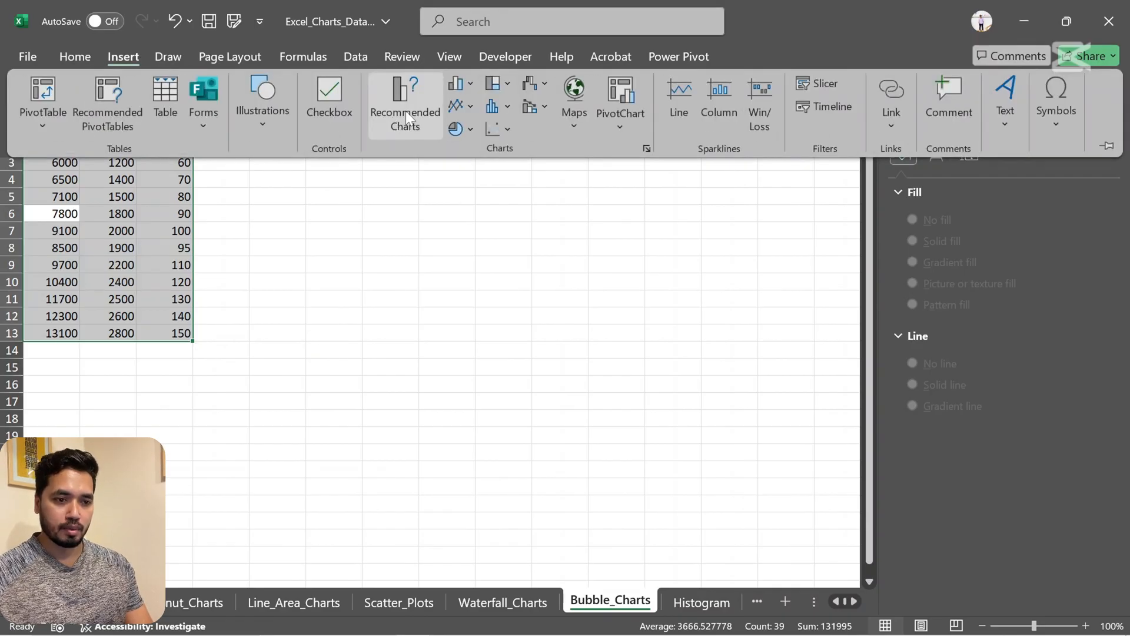
pyautogui.click(405, 111)
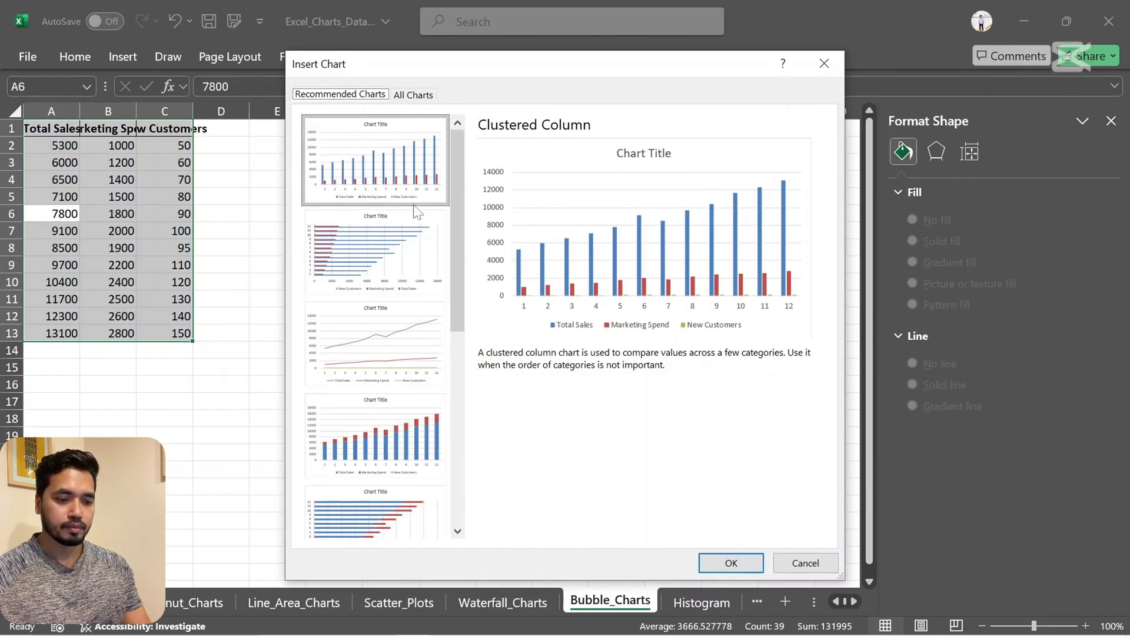
pyautogui.click(412, 94)
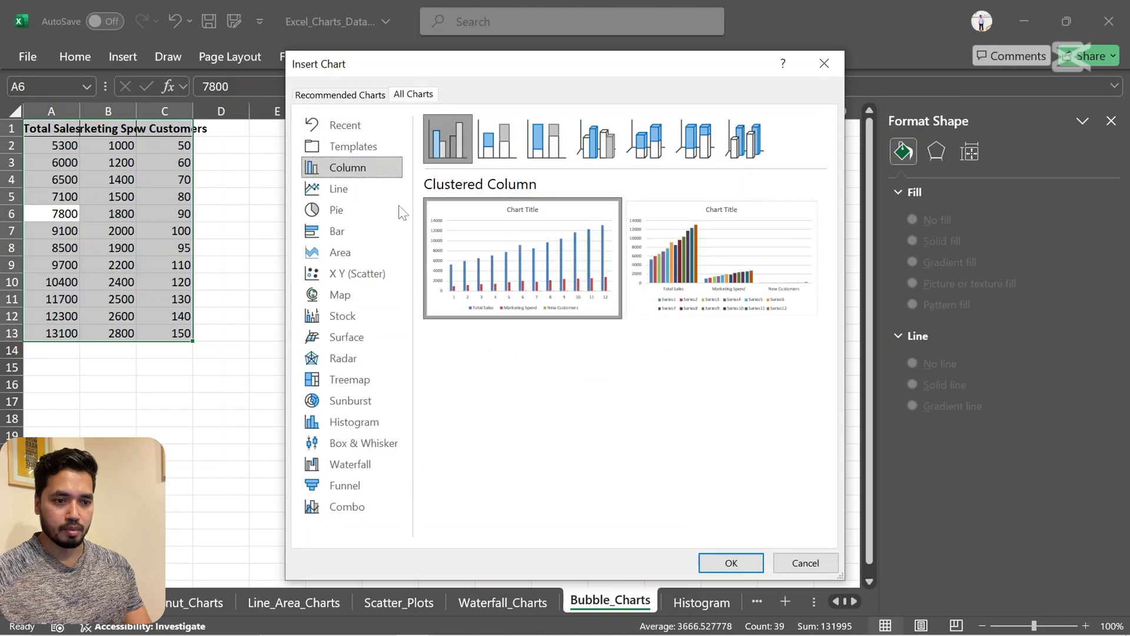
pyautogui.click(363, 275)
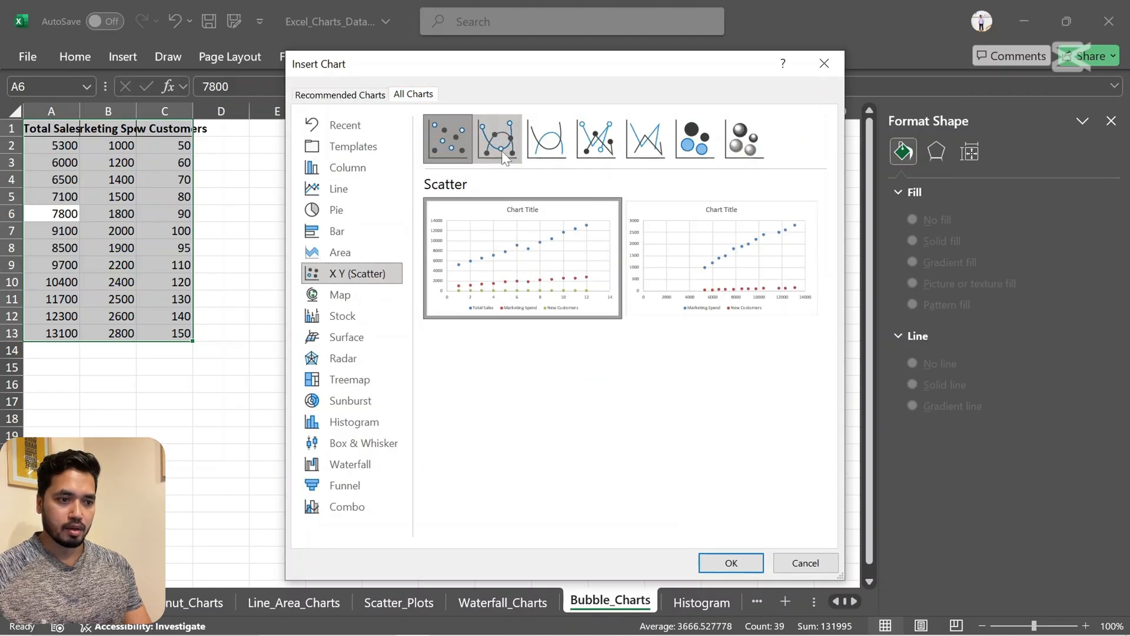
pyautogui.click(745, 147)
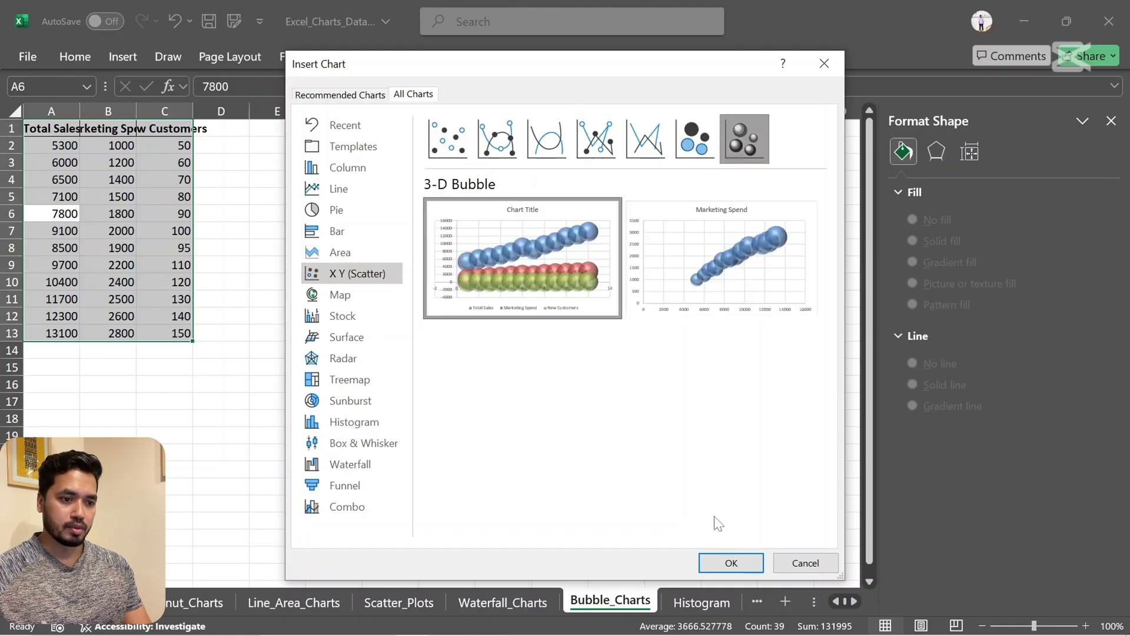
pyautogui.click(731, 563)
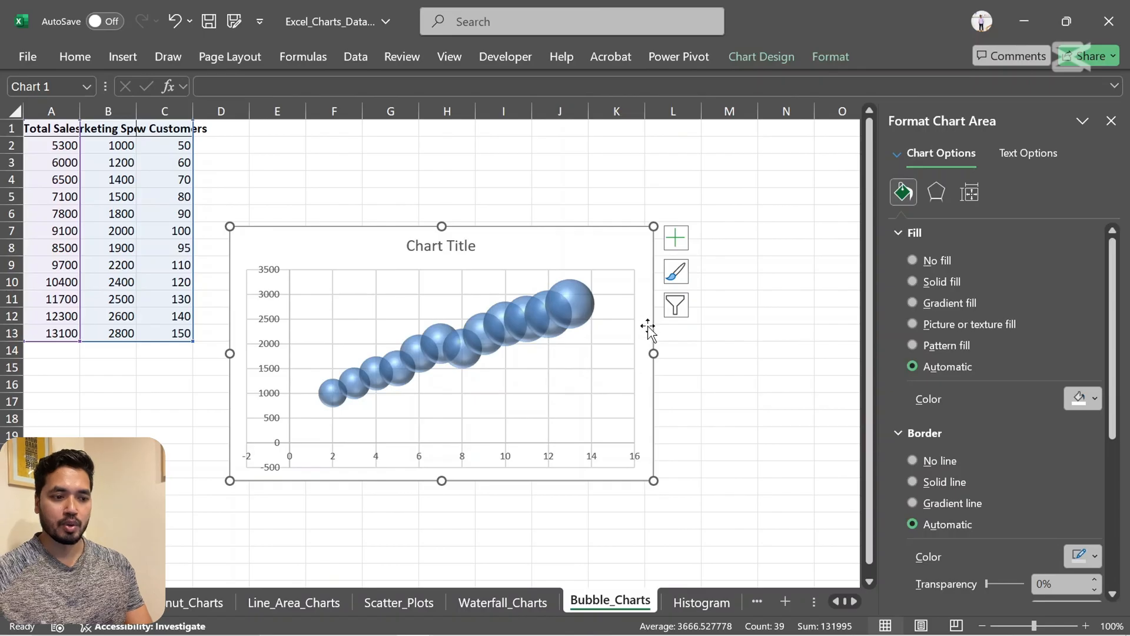
# Look through the chart styles available for the bubble chart, then deselect the chart.
pyautogui.click(676, 277)
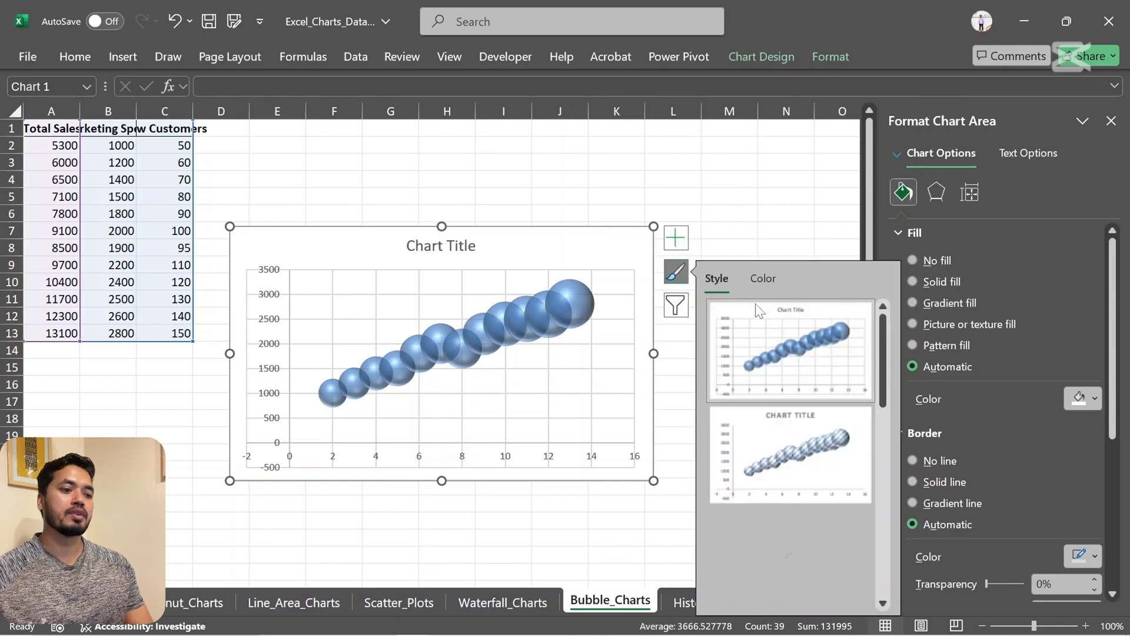
pyautogui.scroll(-3, 785, 454)
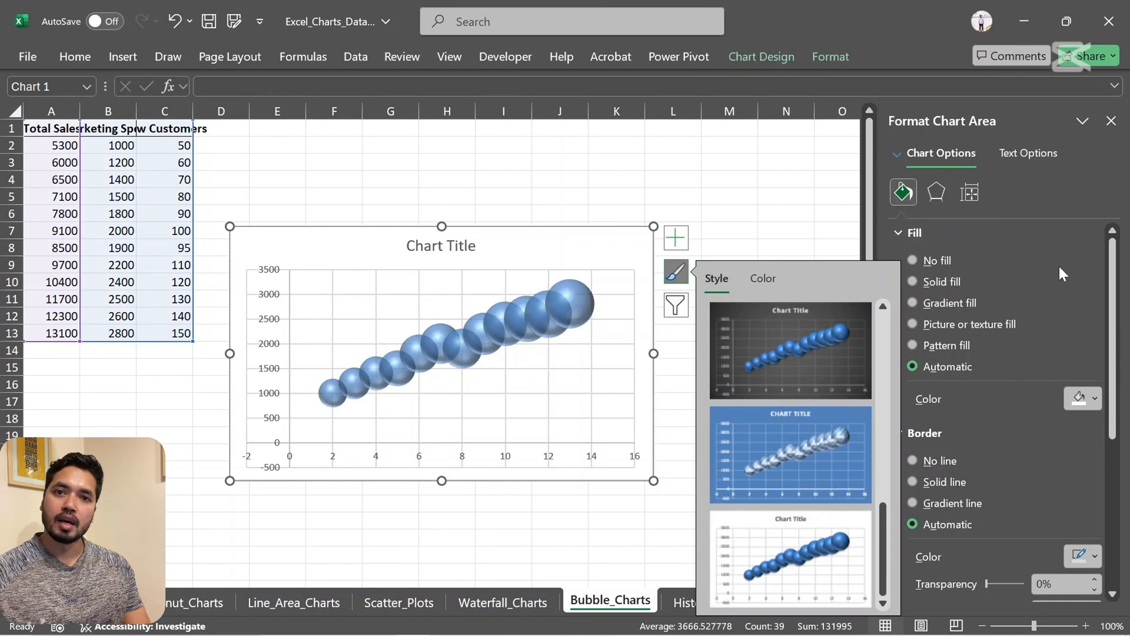
pyautogui.click(673, 181)
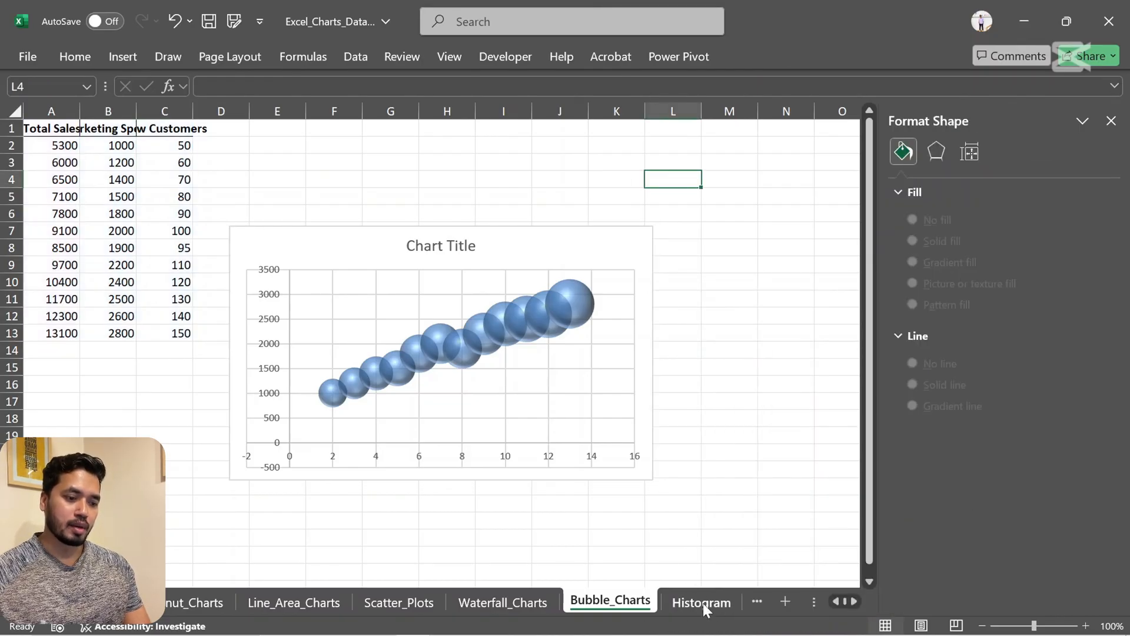
# On the Histogram sheet, insert a Histogram chart from the Customer Count column.
pyautogui.click(701, 603)
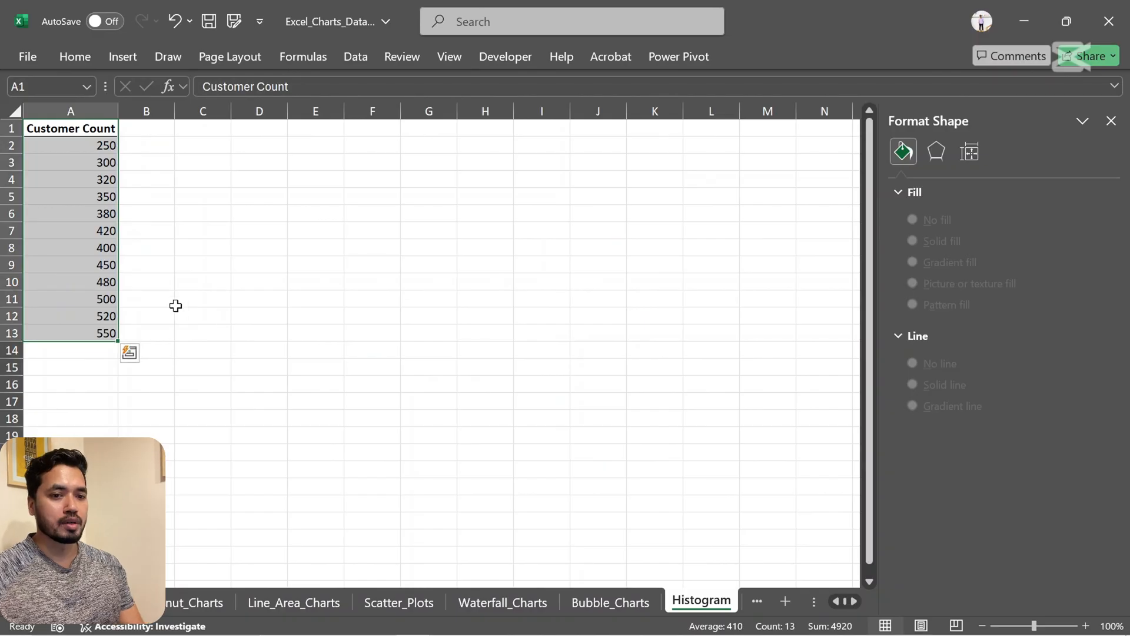
pyautogui.click(114, 57)
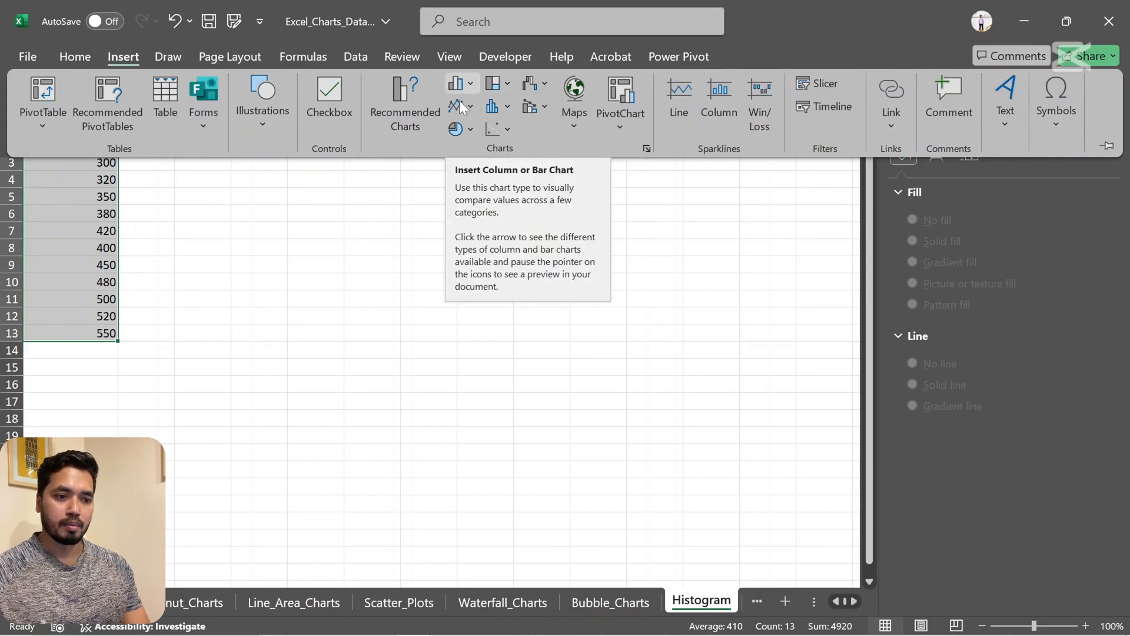
pyautogui.click(405, 112)
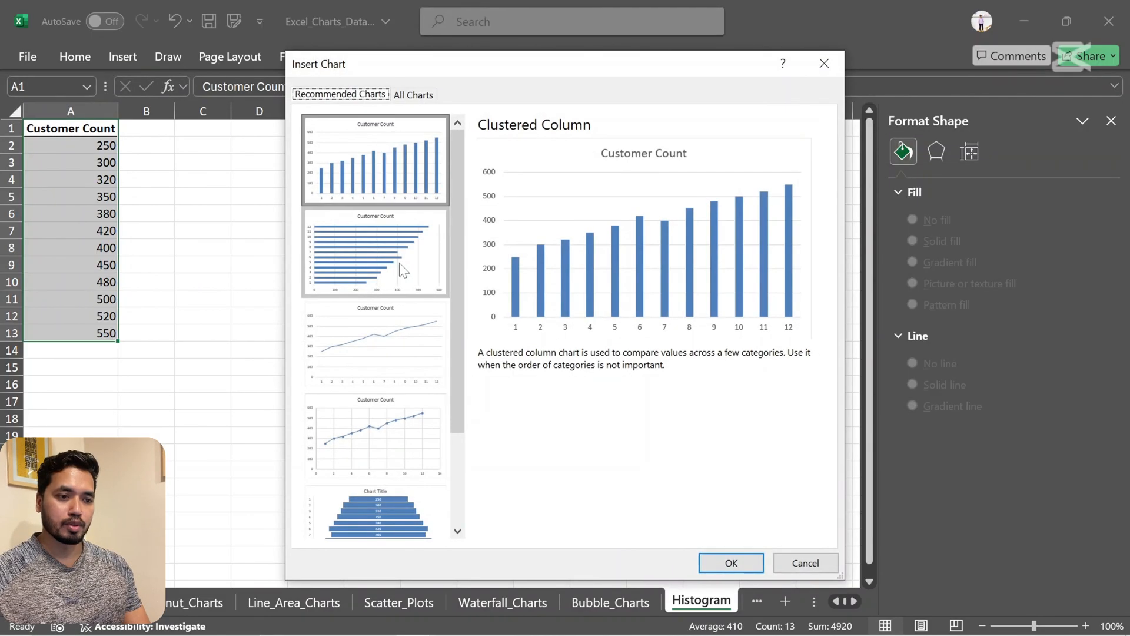
pyautogui.click(411, 96)
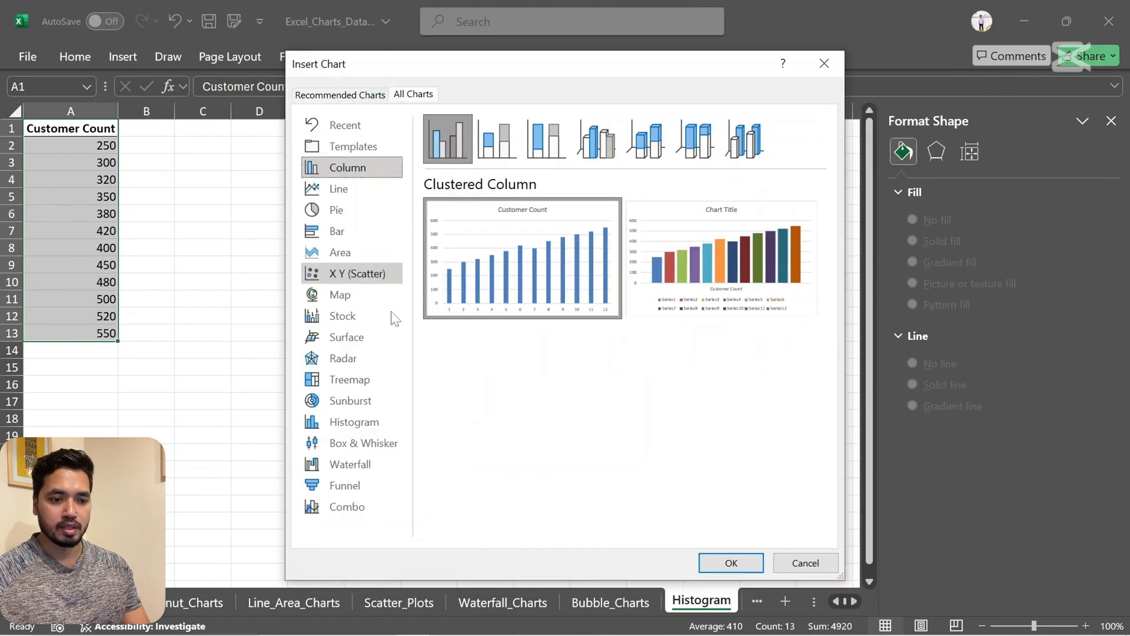
pyautogui.click(368, 423)
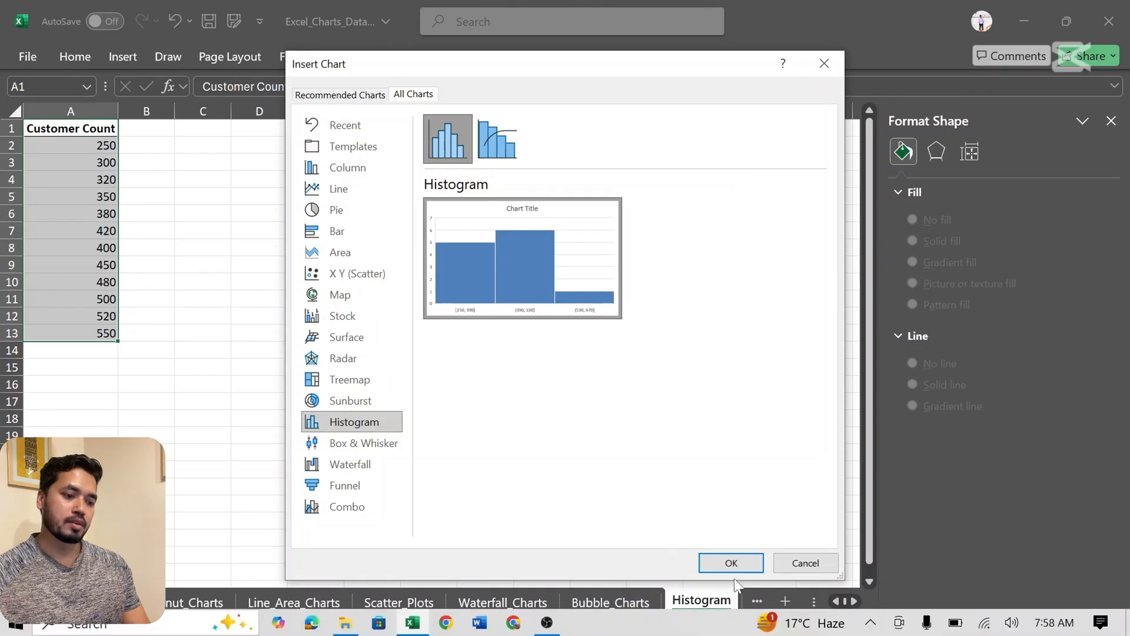
pyautogui.click(730, 563)
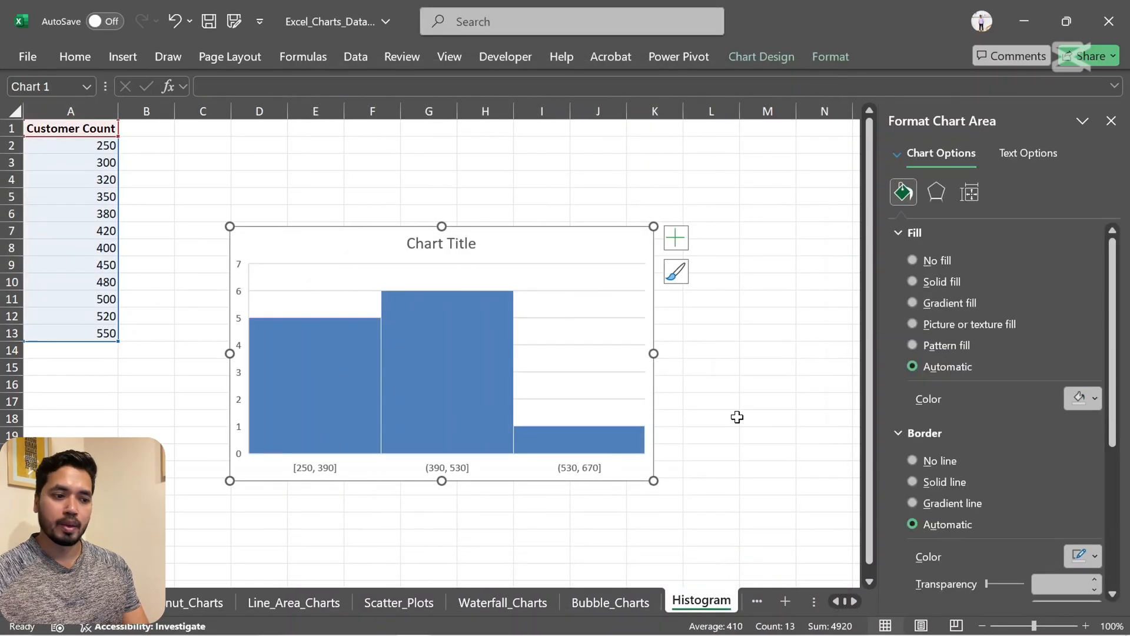
# Apply the second chart style, with striped bars and a bold uppercase title, to the histogram and deselect it.
pyautogui.click(682, 279)
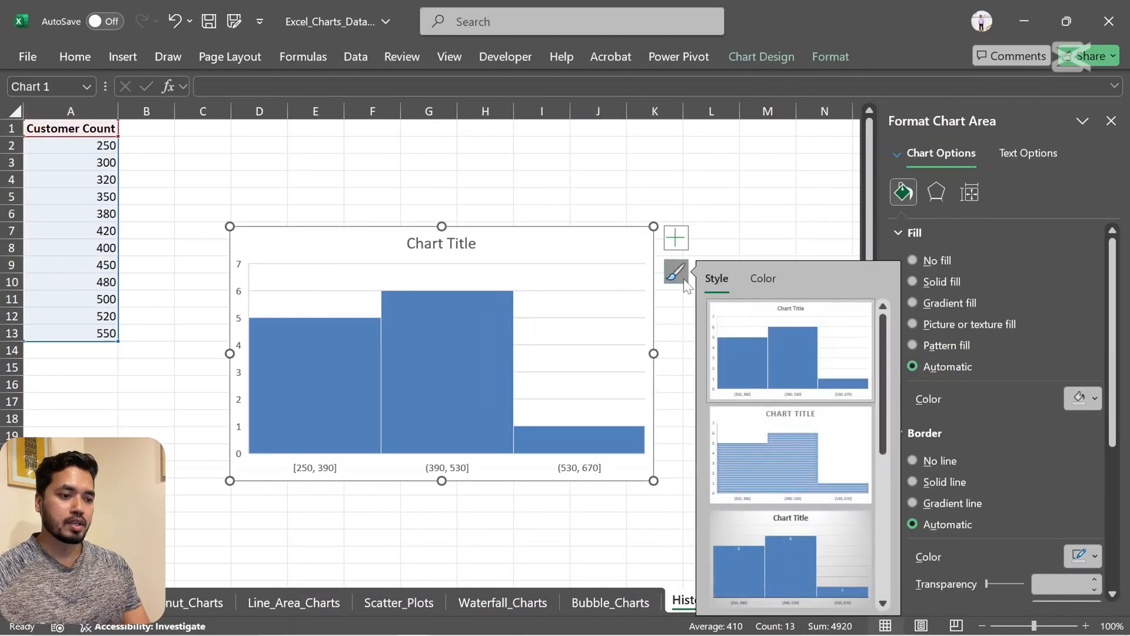
pyautogui.scroll(-3, 821, 482)
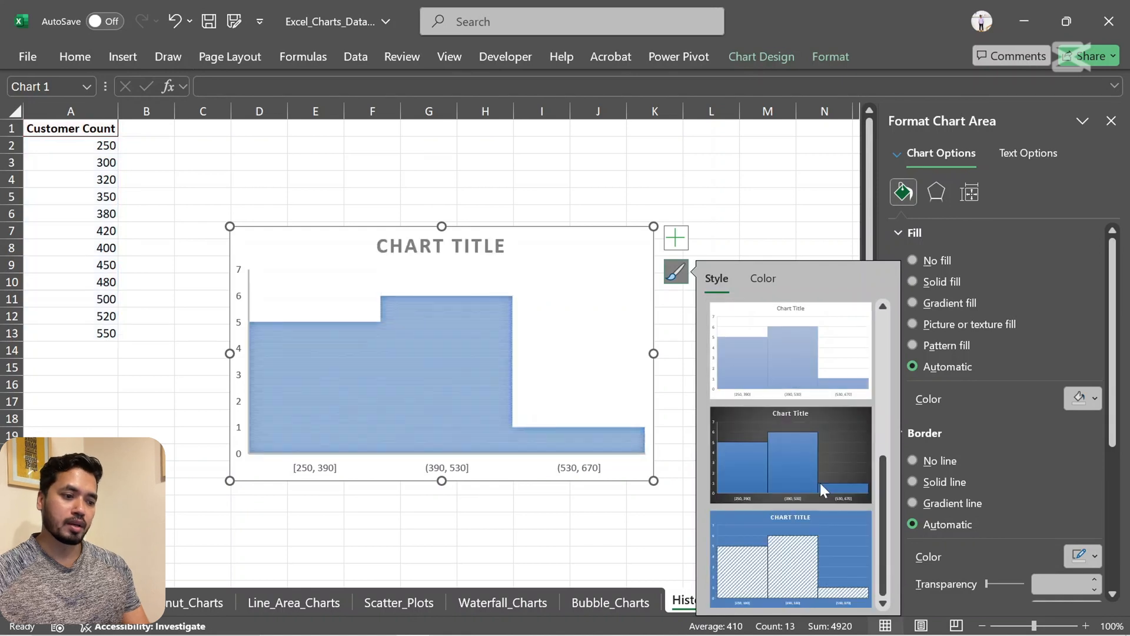
pyautogui.scroll(3, 820, 482)
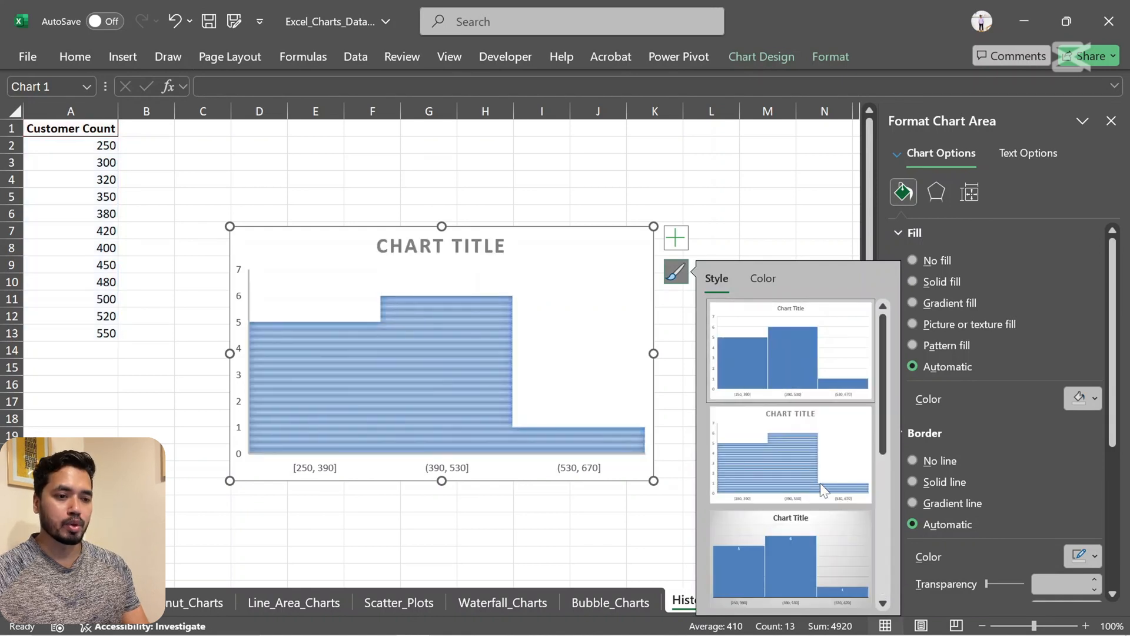
pyautogui.click(789, 447)
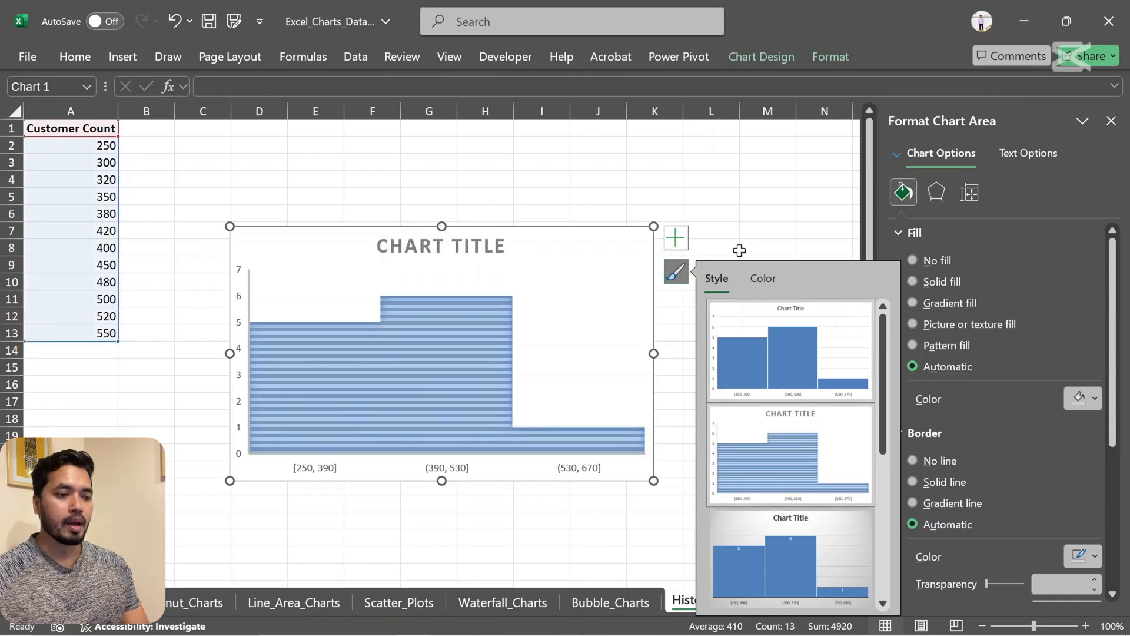
pyautogui.click(611, 310)
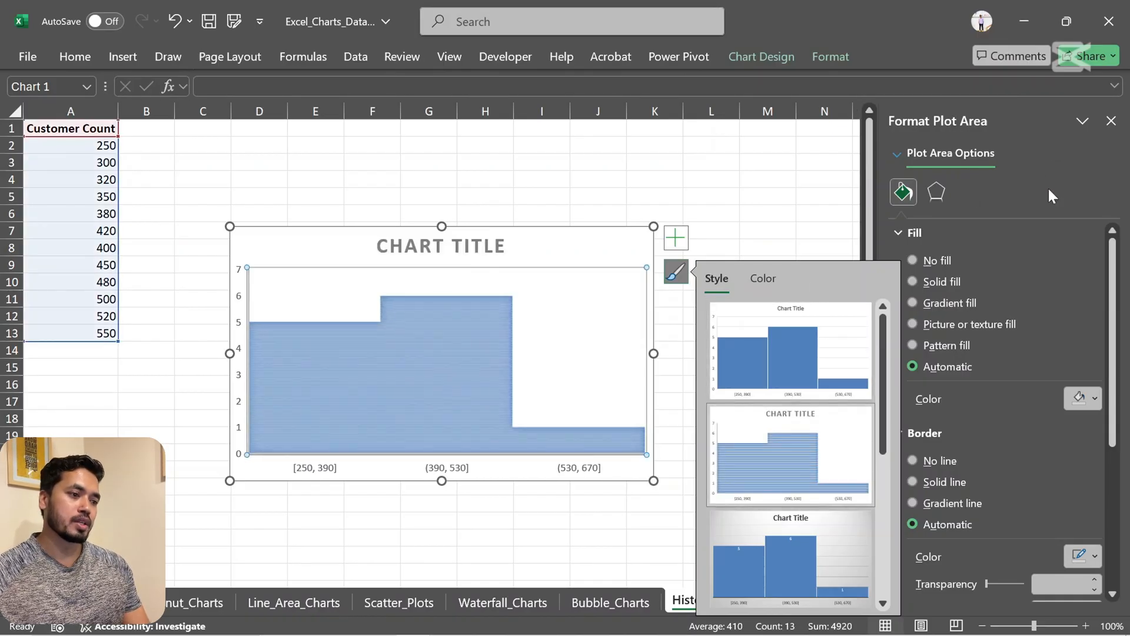
pyautogui.click(566, 244)
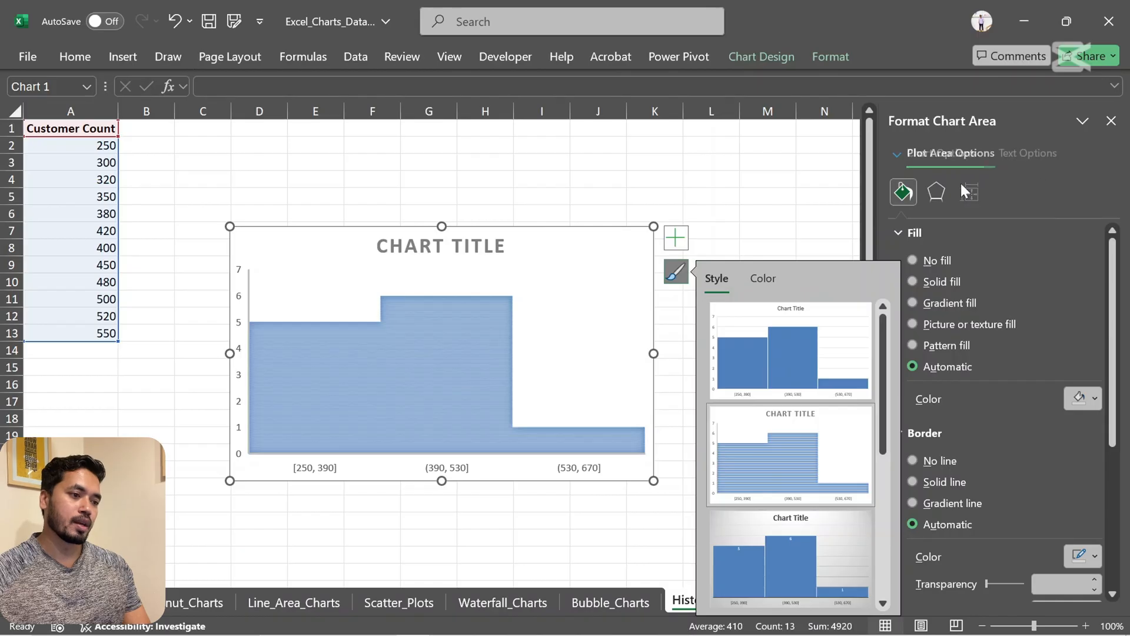
pyautogui.click(791, 247)
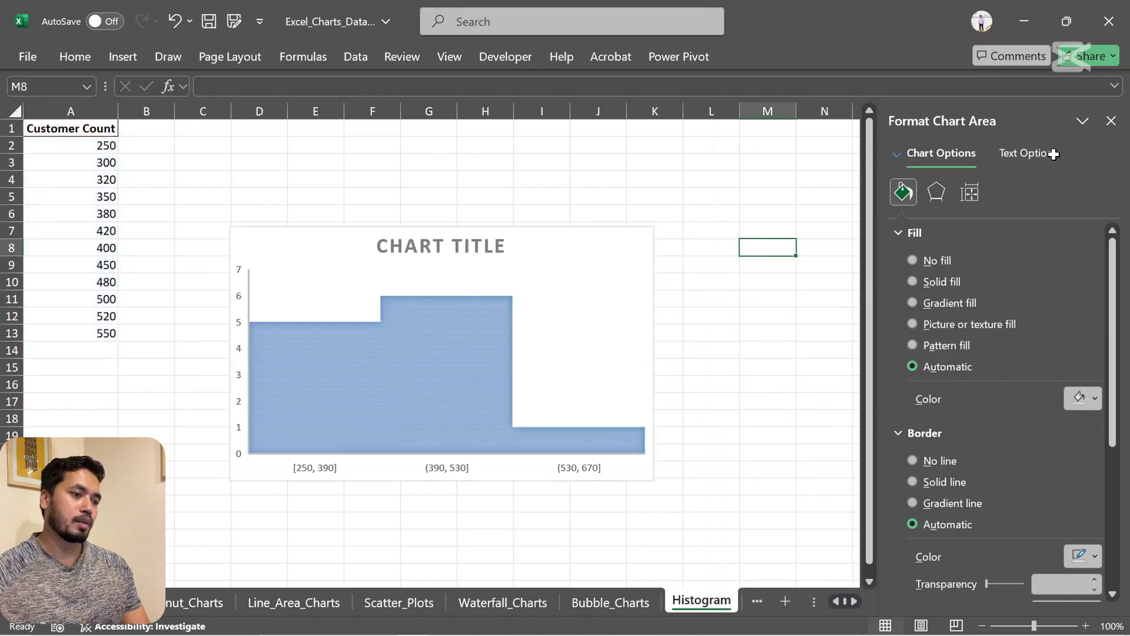
# Give the histogram's chart area a solid orange border with a width of 1.5 pt.
pyautogui.click(524, 340)
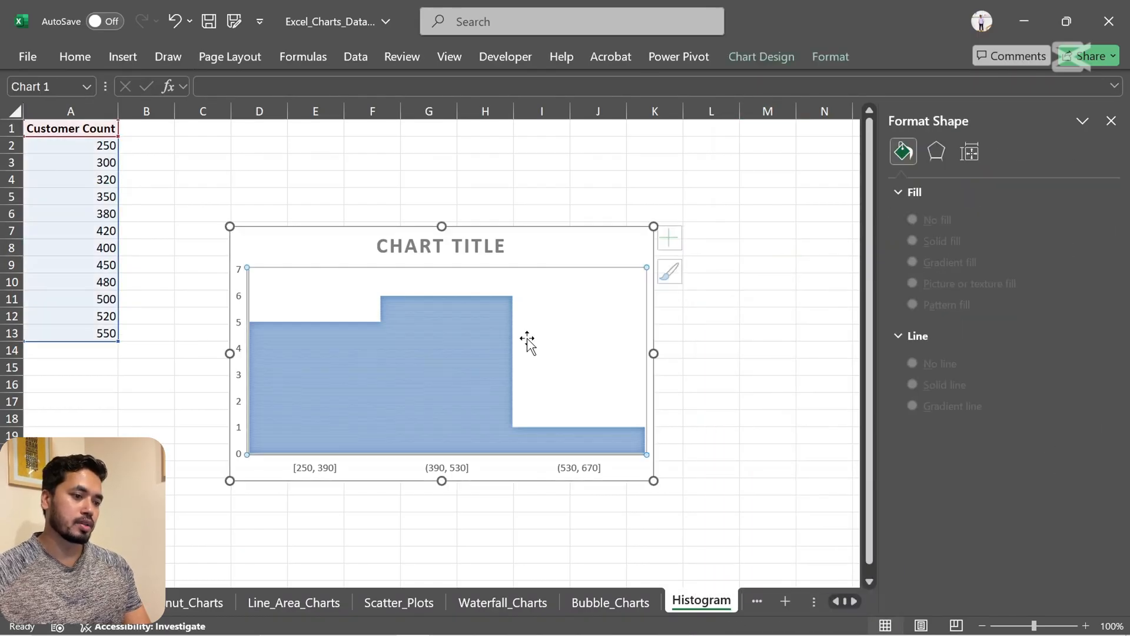
pyautogui.scroll(-4, 991, 475)
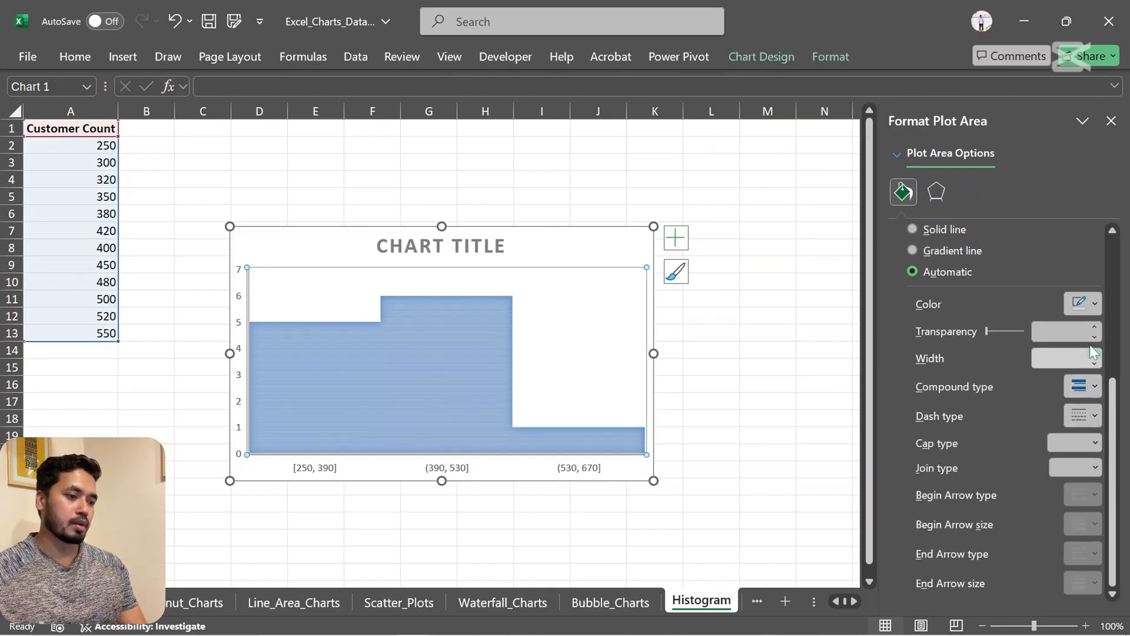
pyautogui.scroll(4, 958, 295)
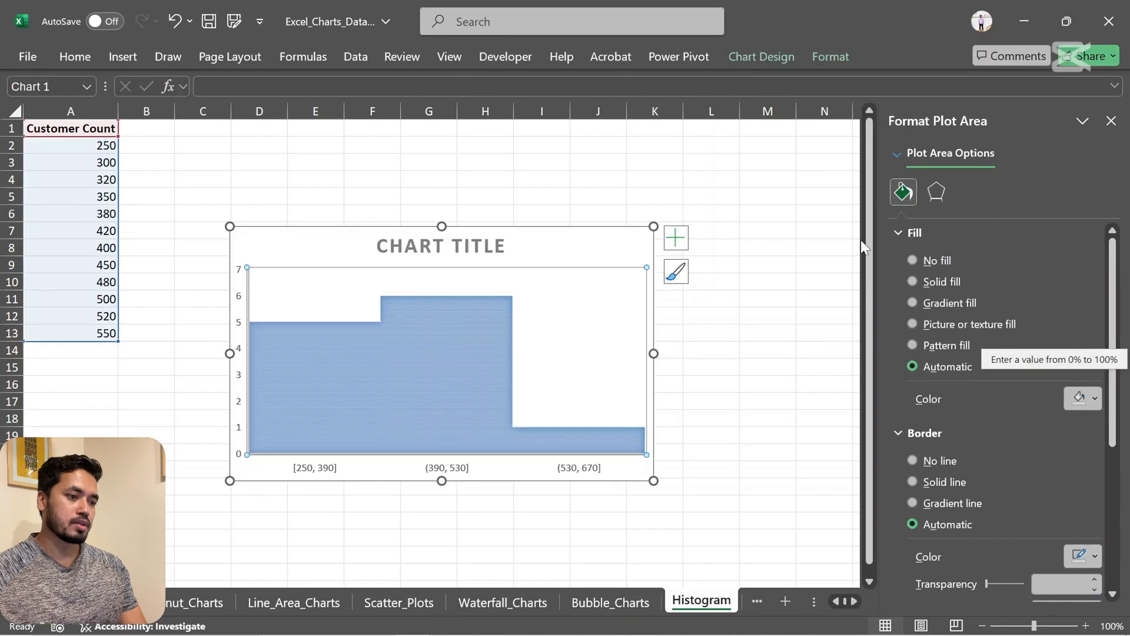
pyautogui.click(592, 229)
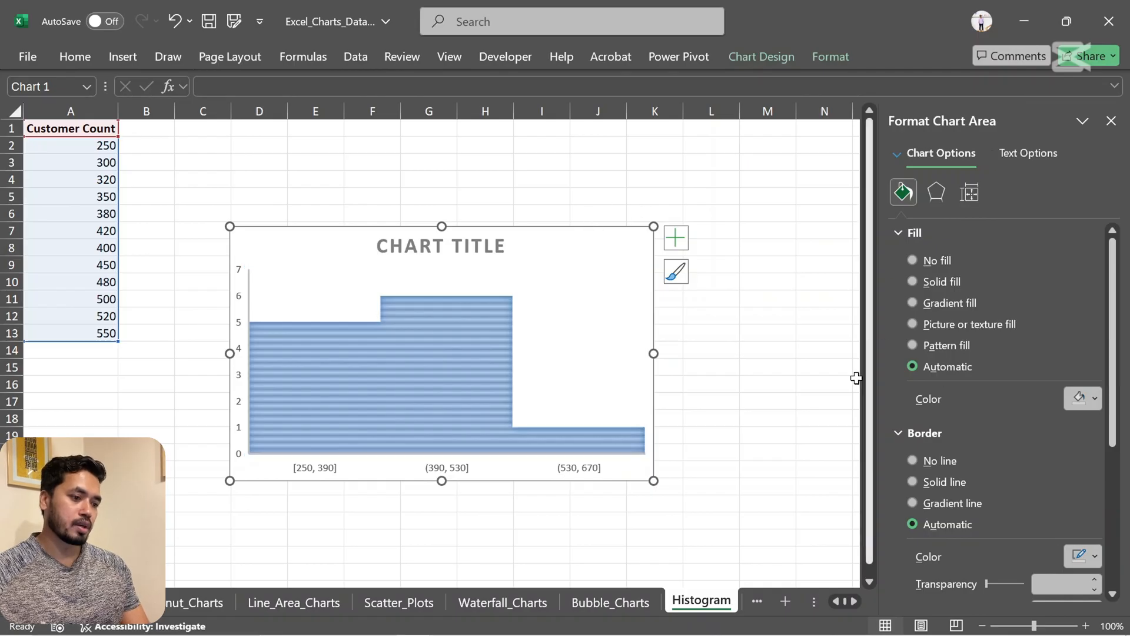
pyautogui.click(899, 230)
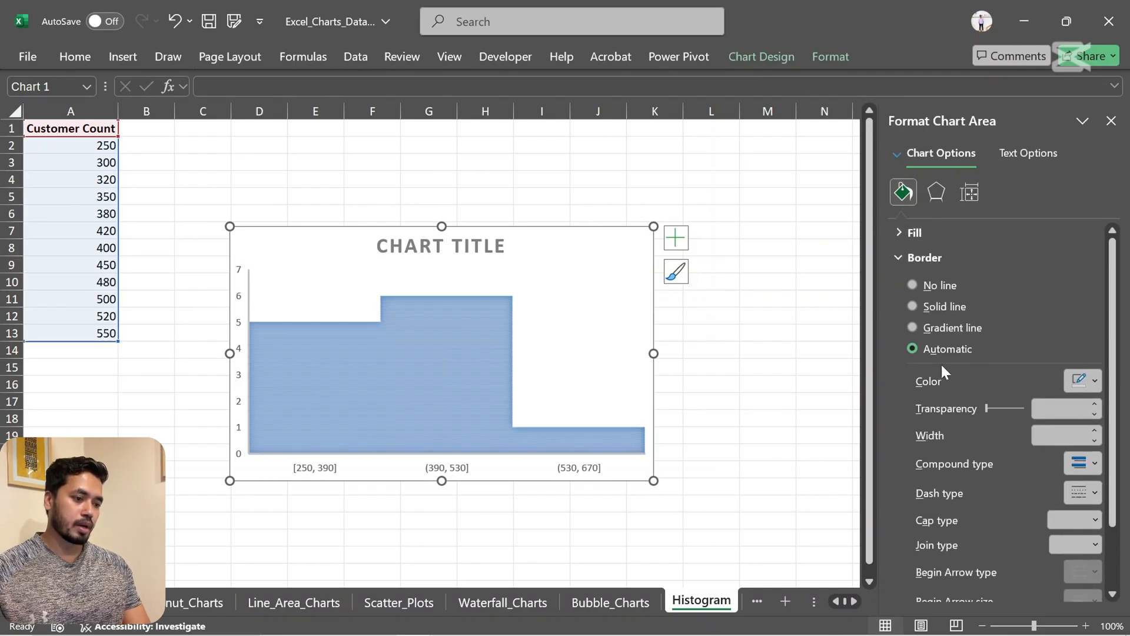
pyautogui.click(1091, 382)
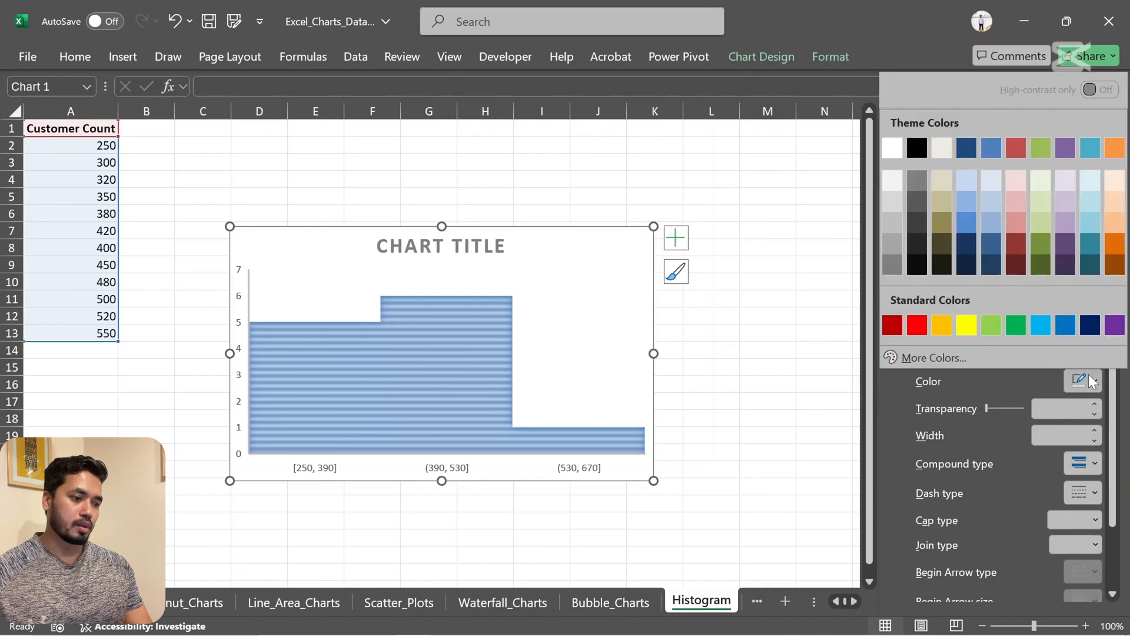
pyautogui.click(940, 325)
pyautogui.click(1094, 432)
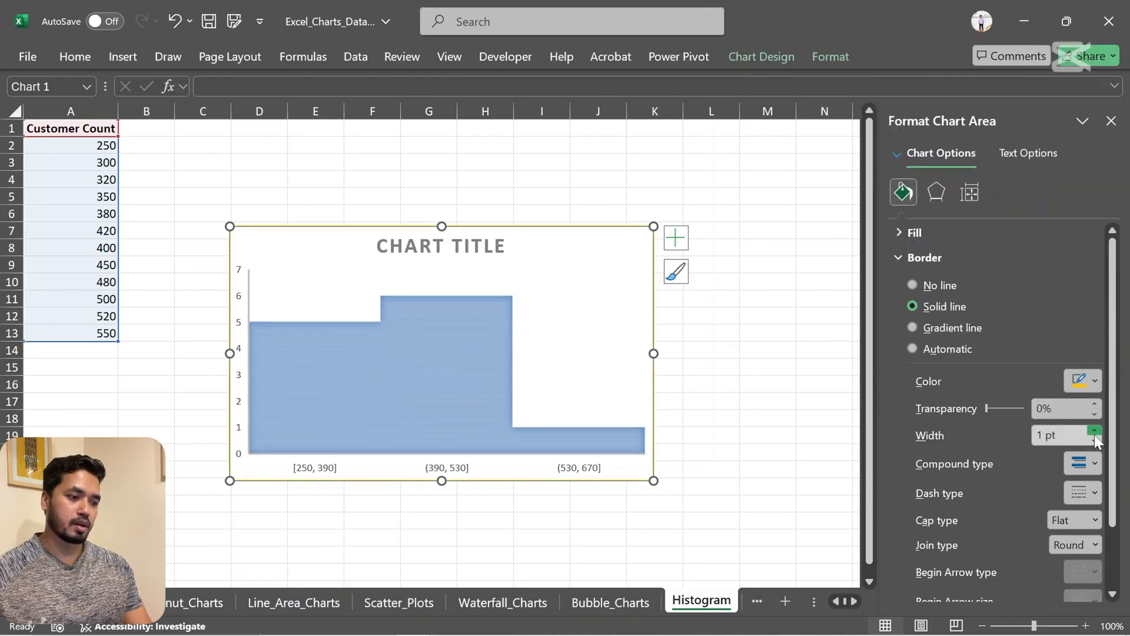
pyautogui.click(1093, 432)
pyautogui.click(1094, 432)
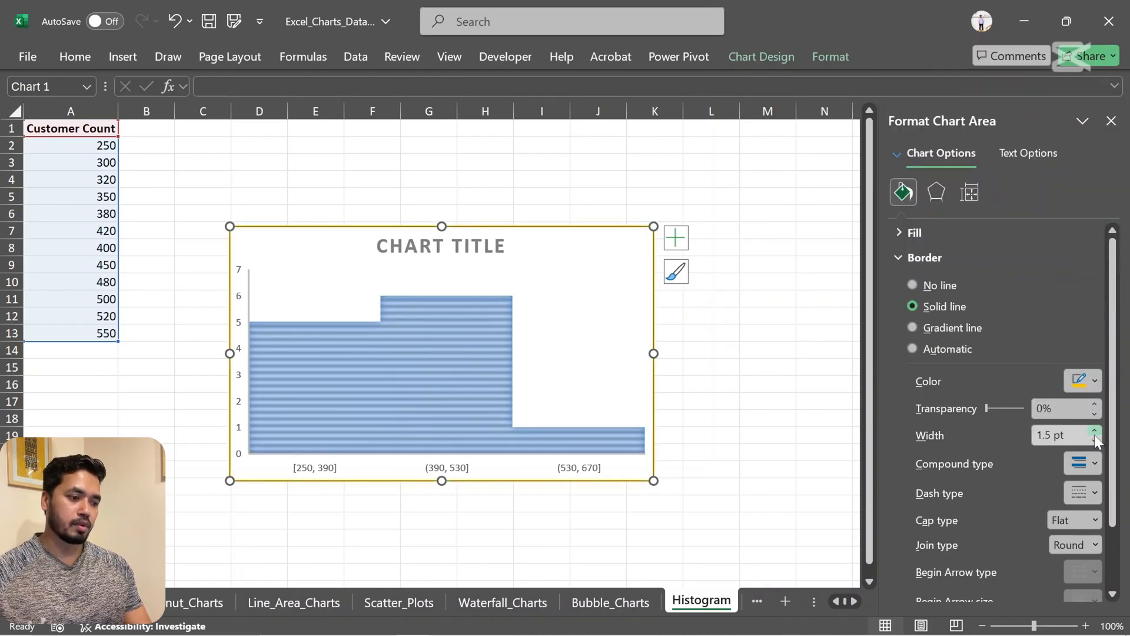
# Add a shadow to the histogram's chart area with 60% transparency, 100% size, 4 pt blur, 45° angle and 3 pt distance.
pyautogui.click(941, 196)
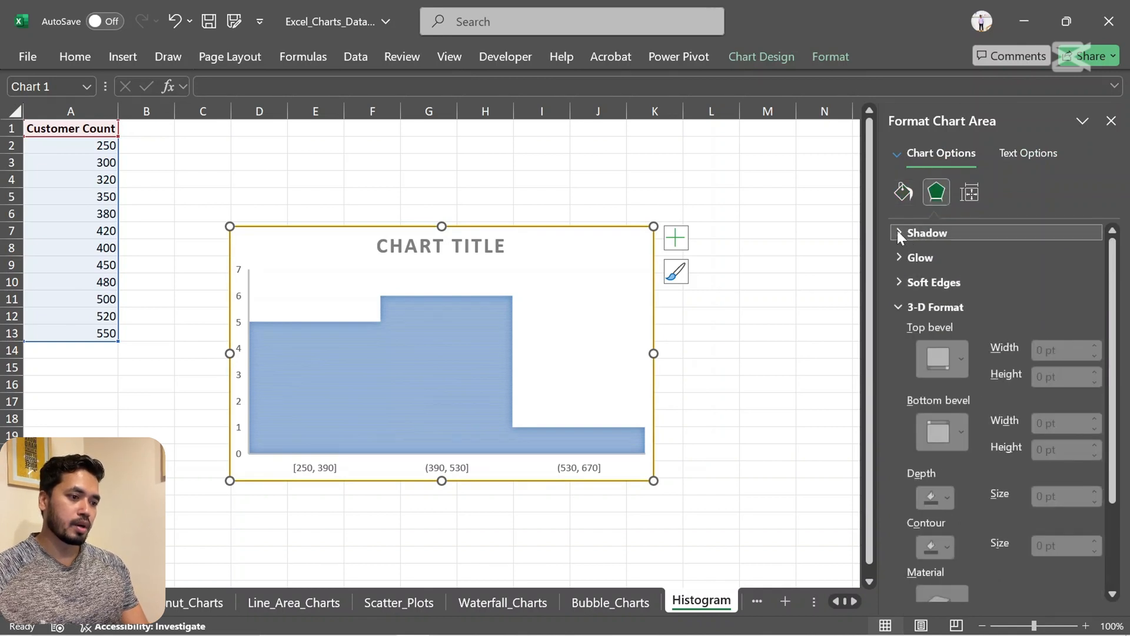
pyautogui.click(899, 232)
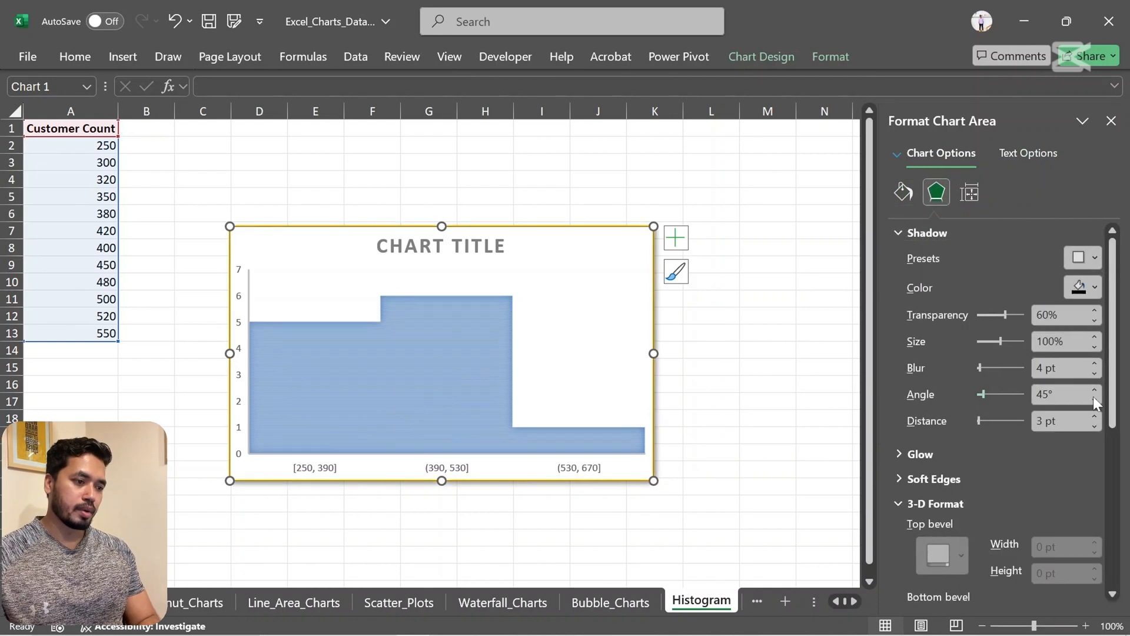
# Look through the glow presets for the histogram's chart area and close them without choosing one.
pyautogui.scroll(-1, 1001, 377)
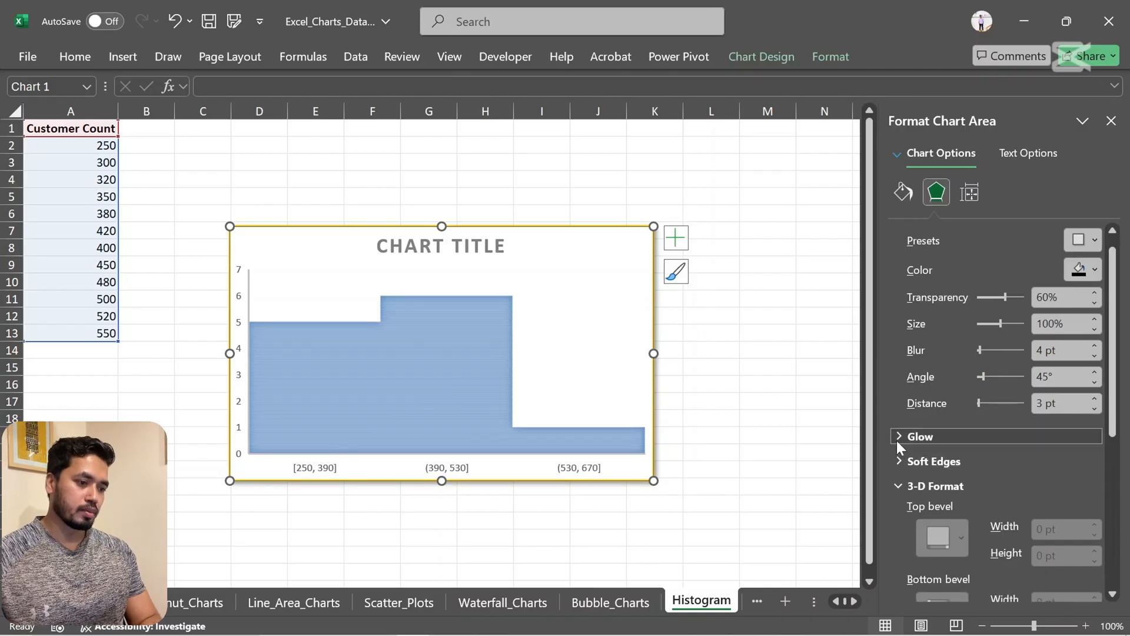
pyautogui.click(899, 438)
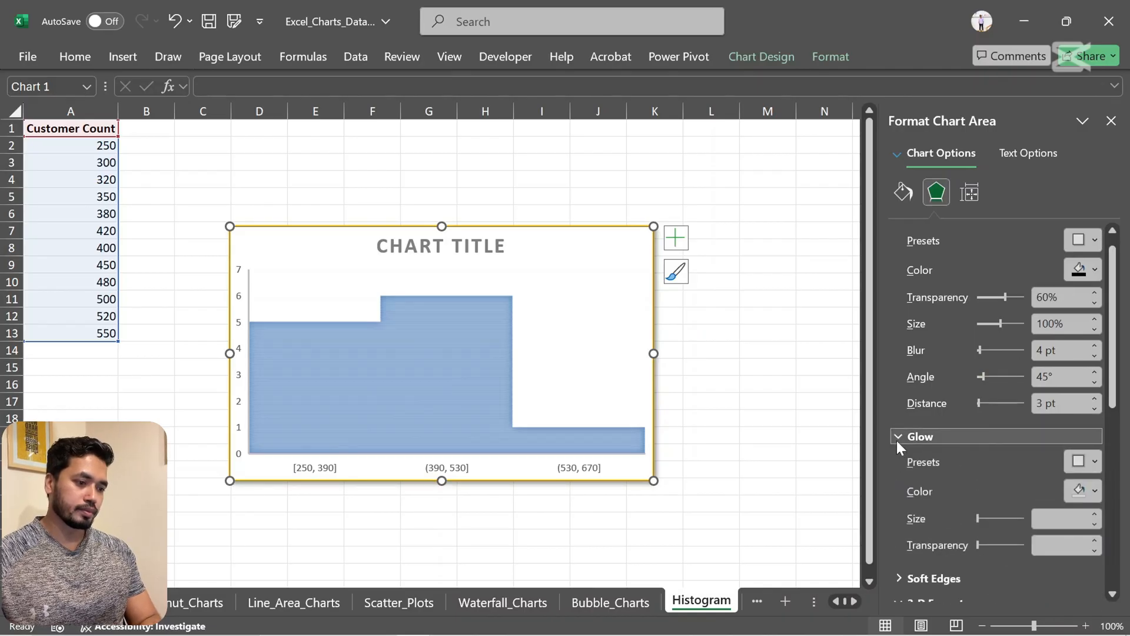
pyautogui.click(1094, 461)
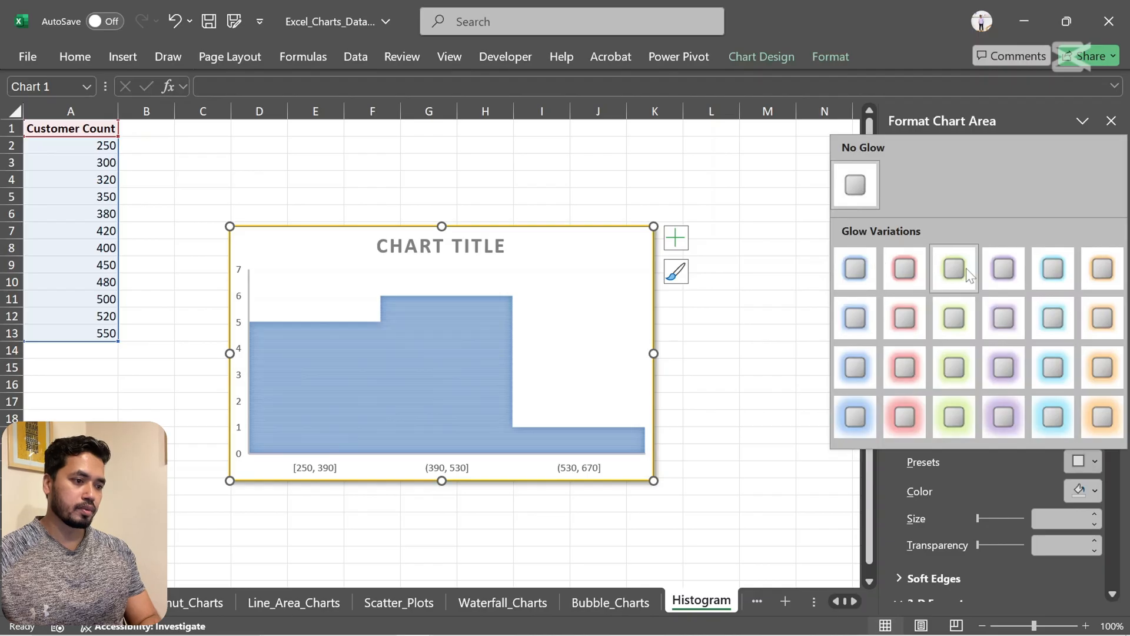
pyautogui.click(769, 227)
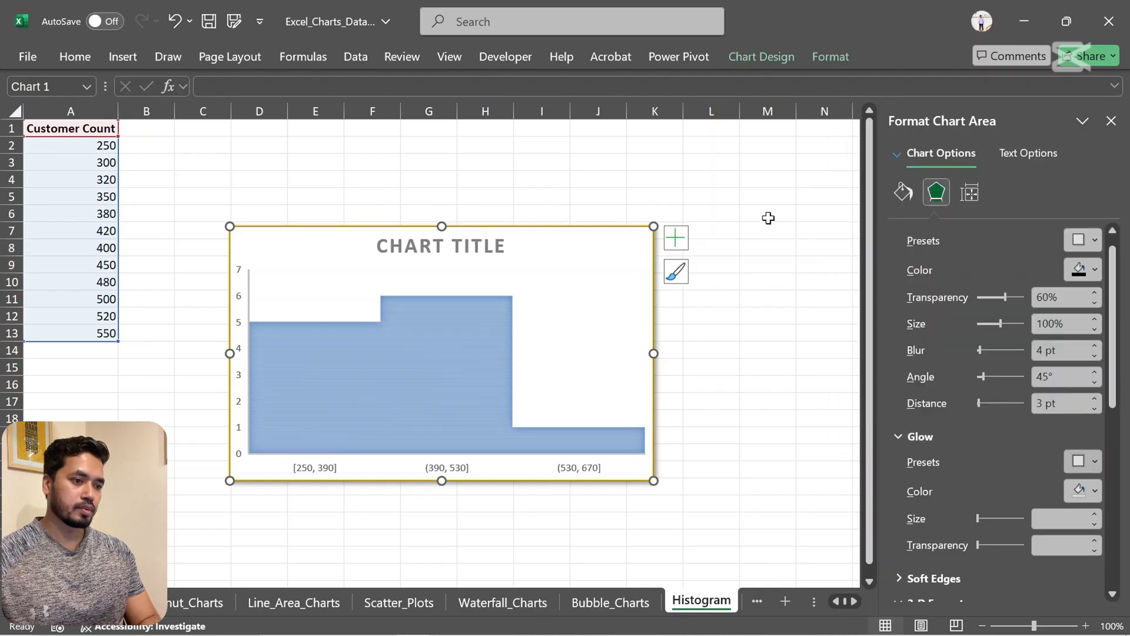